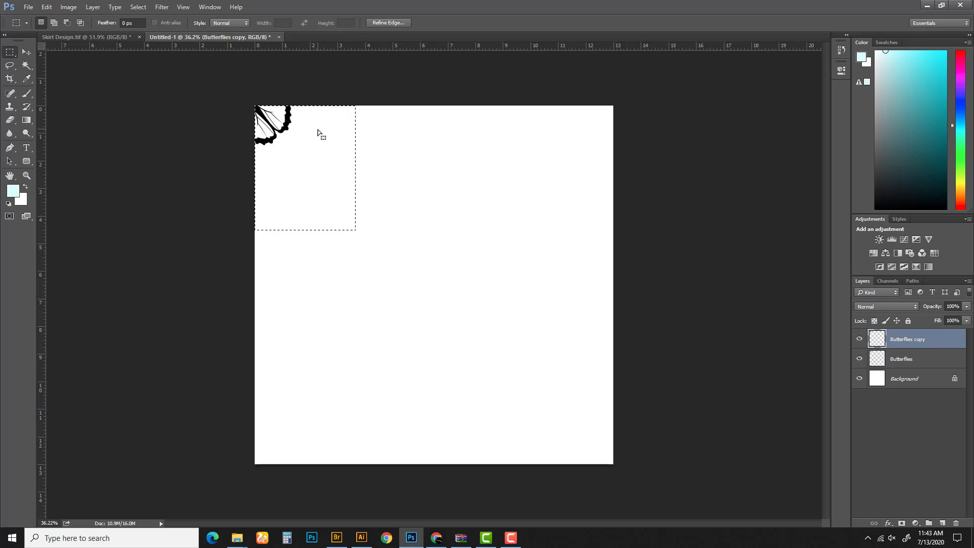
# Clear the selected part of the Butterflies copy layer and move its off-canvas remainder down to the canvas's bottom-left corner
pyautogui.click(319, 130)
pyautogui.hotkey('ctrl', 'alt', 't')
pyautogui.moveTo(277, 126); pyautogui.dragTo(423, 383)
pyautogui.press('Return')
pyautogui.press('z')
pyautogui.press('v')
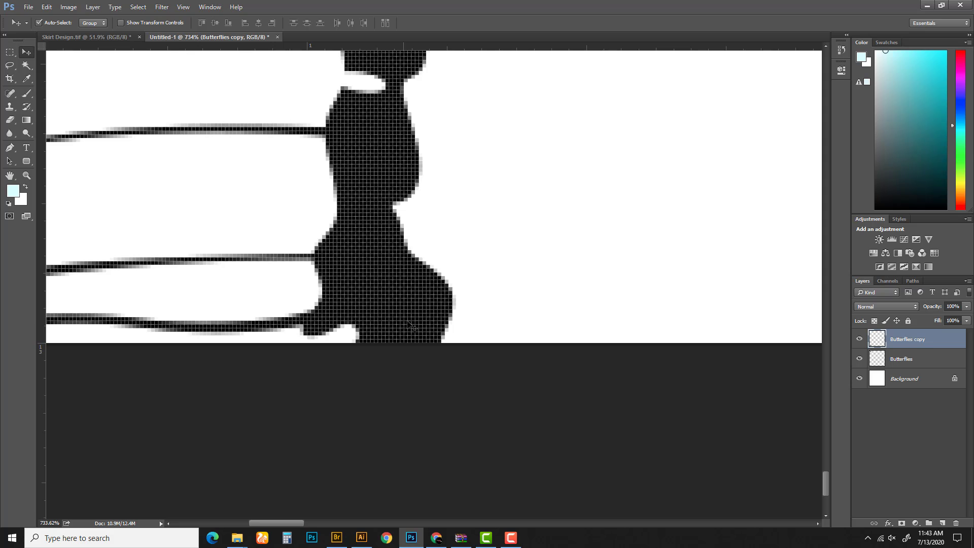
pyautogui.moveTo(412, 327); pyautogui.dragTo(412, 300)
pyautogui.press('z')
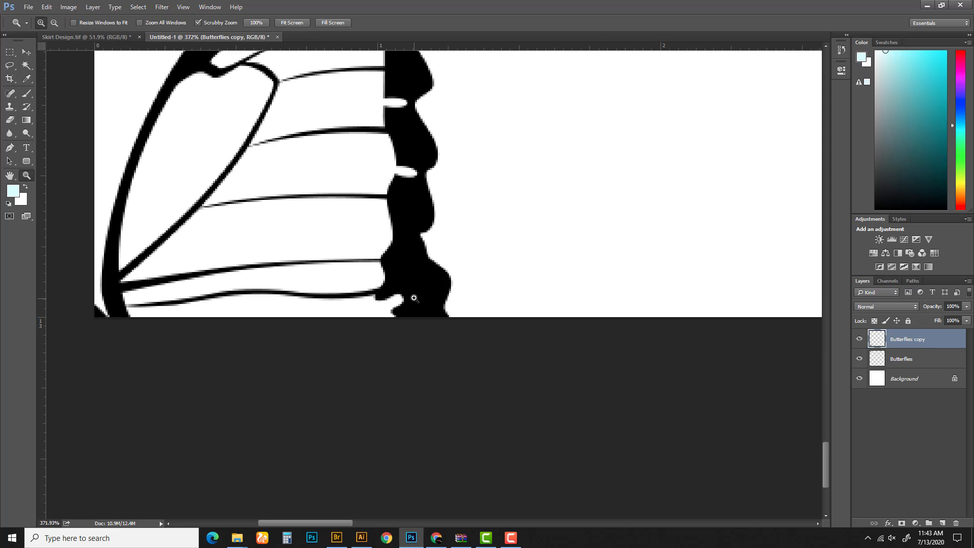
pyautogui.moveTo(473, 297); pyautogui.dragTo(377, 337)
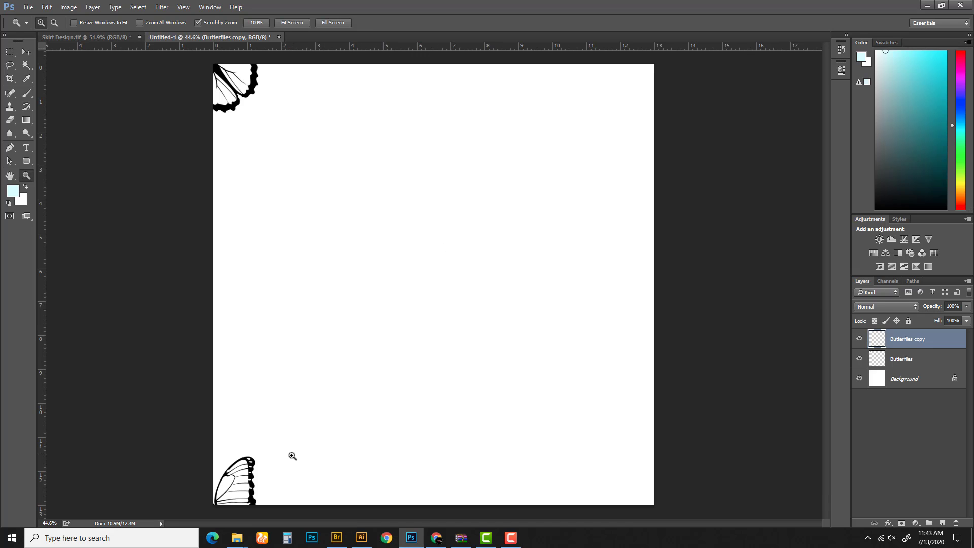
# Duplicate the bottom-left piece, remove its part inside the canvas, and move the remainder to the bottom-right corner at X 1827.5 px
pyautogui.press('v')
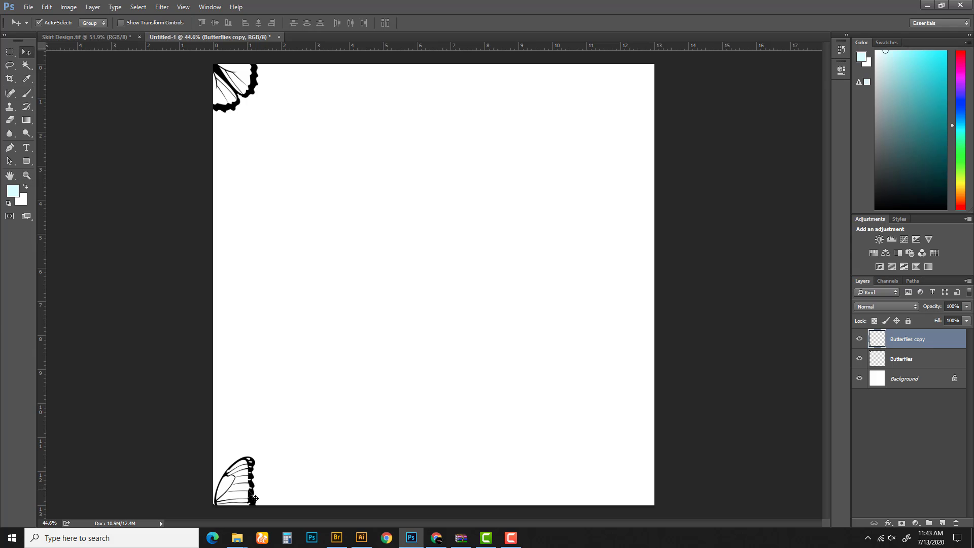
pyautogui.moveTo(254, 499); pyautogui.dragTo(269, 481)
pyautogui.hotkey('ctrl', 'j')
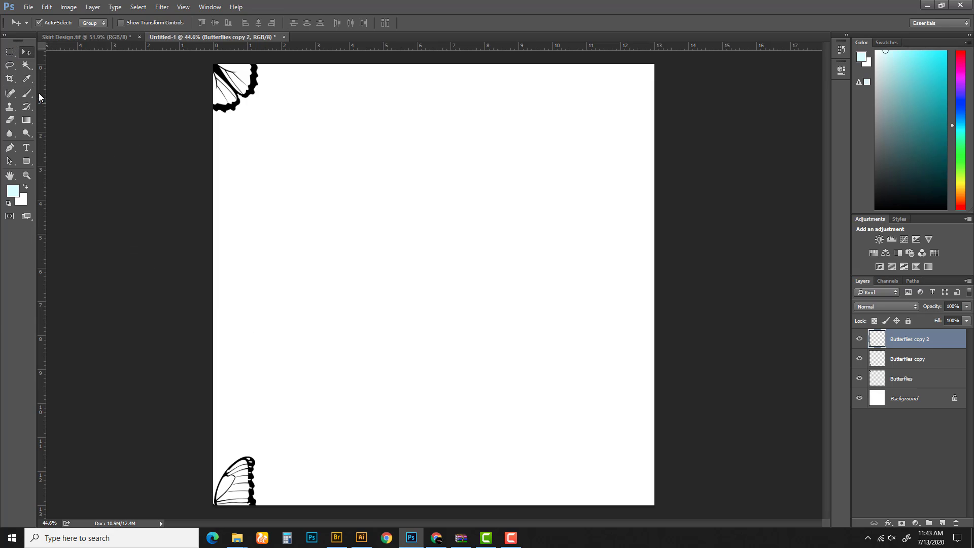
pyautogui.click(10, 52)
pyautogui.moveTo(213, 441); pyautogui.dragTo(364, 507)
pyautogui.click(378, 451)
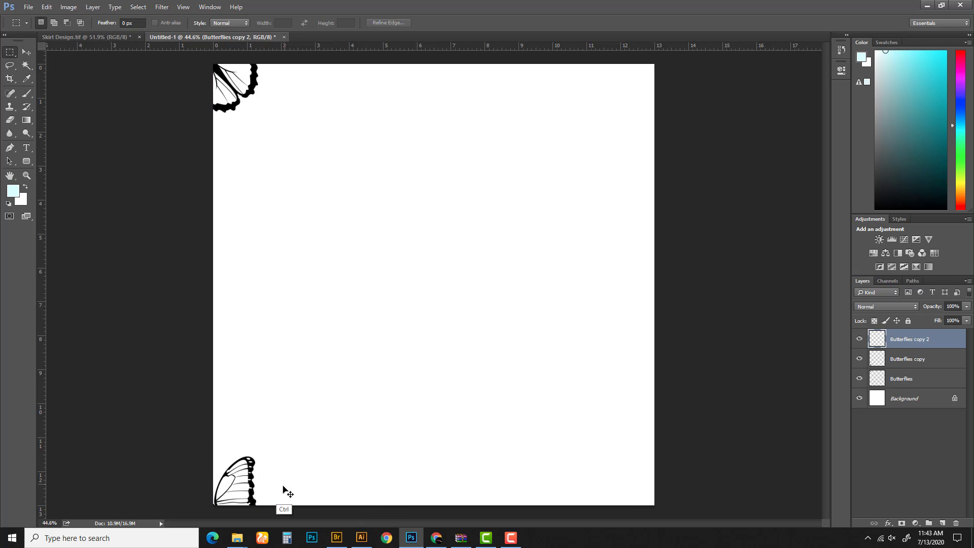
pyautogui.hotkey('ctrl', 't')
pyautogui.moveTo(203, 491); pyautogui.dragTo(646, 463)
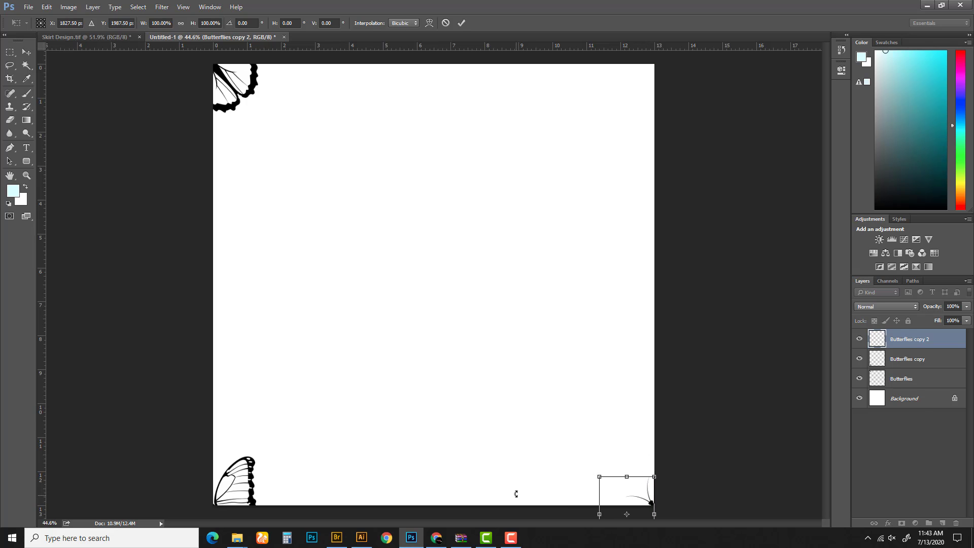
pyautogui.press('Return')
pyautogui.moveTo(579, 450); pyautogui.dragTo(547, 450)
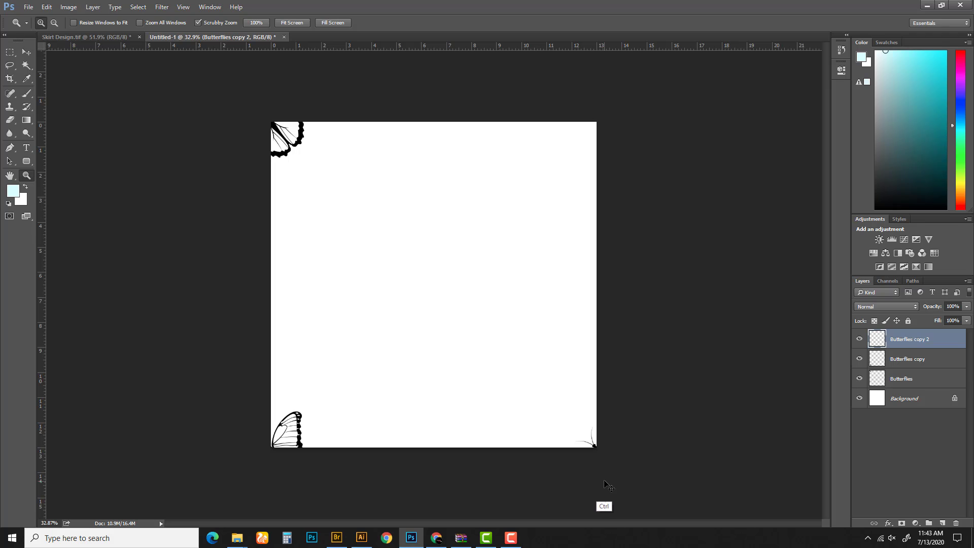
# Duplicate the bottom-right piece, remove its part inside the canvas, and move the remainder to the top-right corner at Y 101 px
pyautogui.hotkey('ctrl', 'j')
pyautogui.press('m')
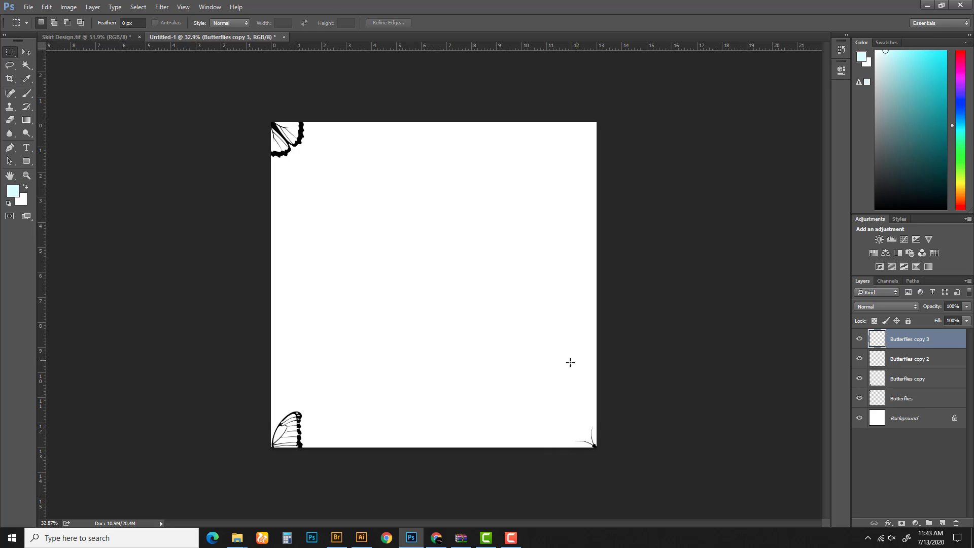
pyautogui.moveTo(536, 382); pyautogui.dragTo(625, 481)
pyautogui.hotkey('ctrl', 't')
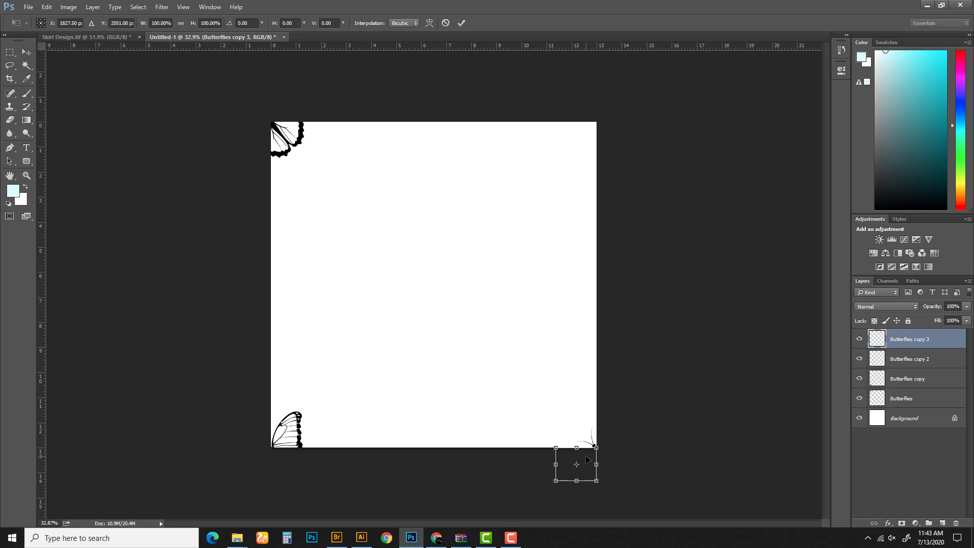
pyautogui.moveTo(585, 459); pyautogui.dragTo(569, 131)
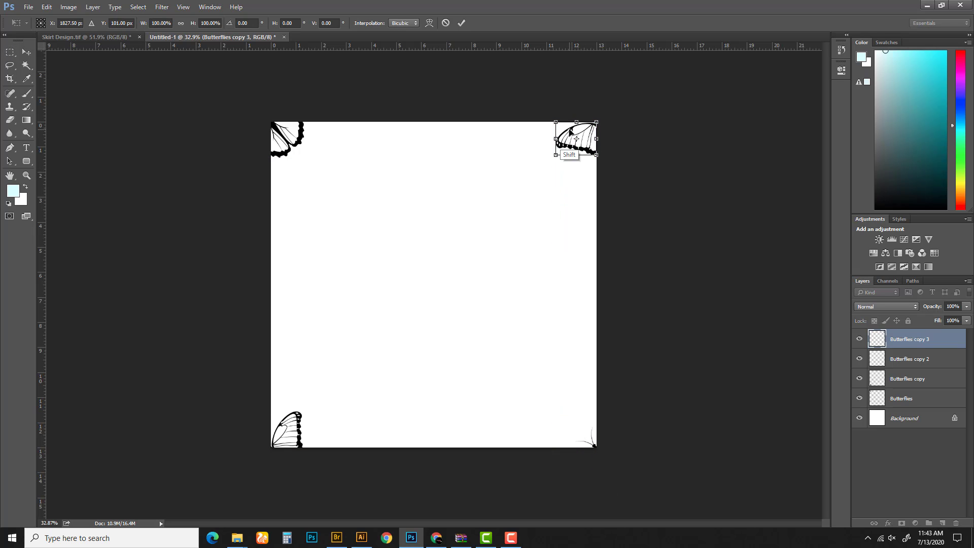
pyautogui.press('Return')
pyautogui.hotkey('ctrl', 't')
pyautogui.scroll(5, 595, 122)
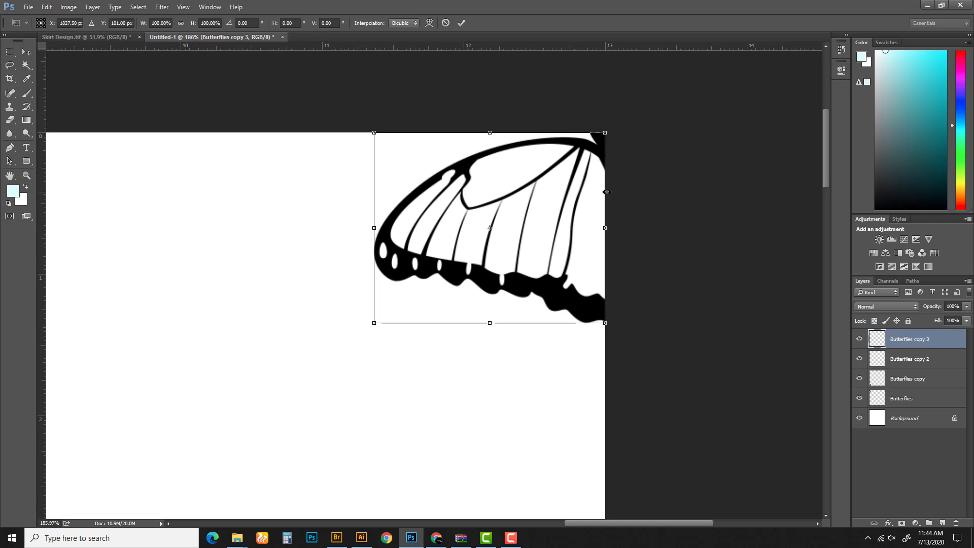
pyautogui.press('Return')
pyautogui.press('z')
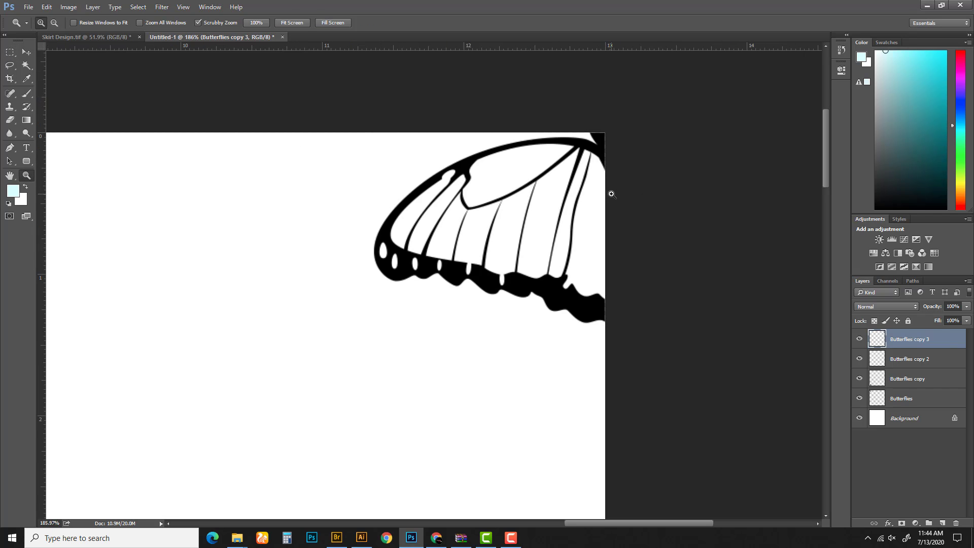
# Duplicate the top-left corner butterfly into the upper-left area of the canvas, then enlarge and rotate it
pyautogui.moveTo(595, 210); pyautogui.dragTo(331, 228)
pyautogui.press('v')
pyautogui.click(339, 188)
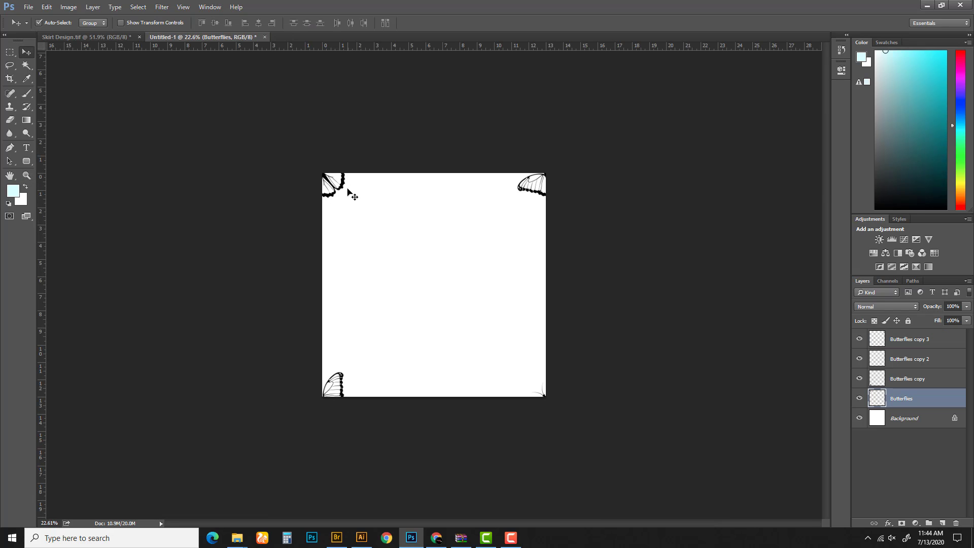
pyautogui.moveTo(342, 185); pyautogui.dragTo(401, 234)
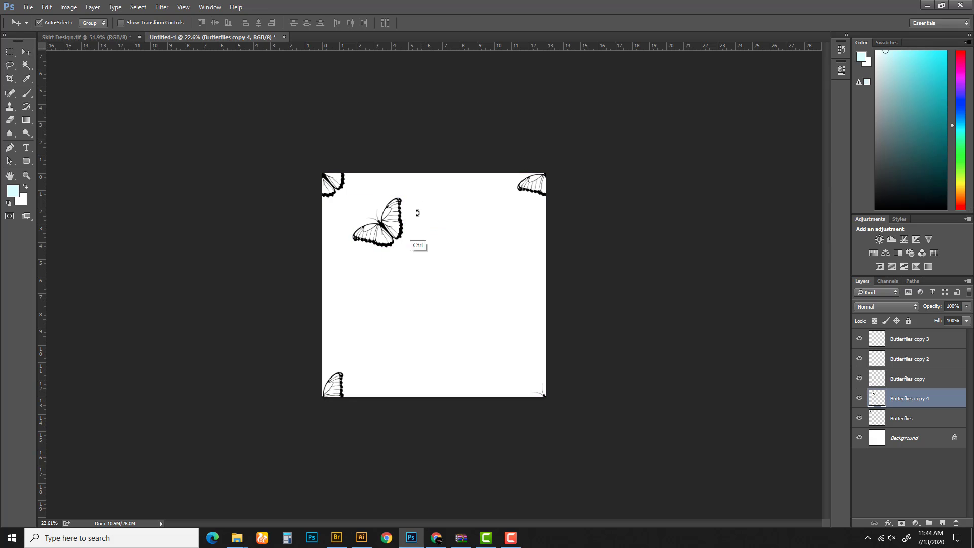
pyautogui.hotkey('ctrl', 't')
pyautogui.moveTo(415, 190); pyautogui.dragTo(483, 312)
pyautogui.press('Return')
# Flip a duplicate of the large butterfly horizontally and place it across the canvas's right edge near the bottom
pyautogui.hotkey('ctrl', 't')
pyautogui.rightClick(483, 287)
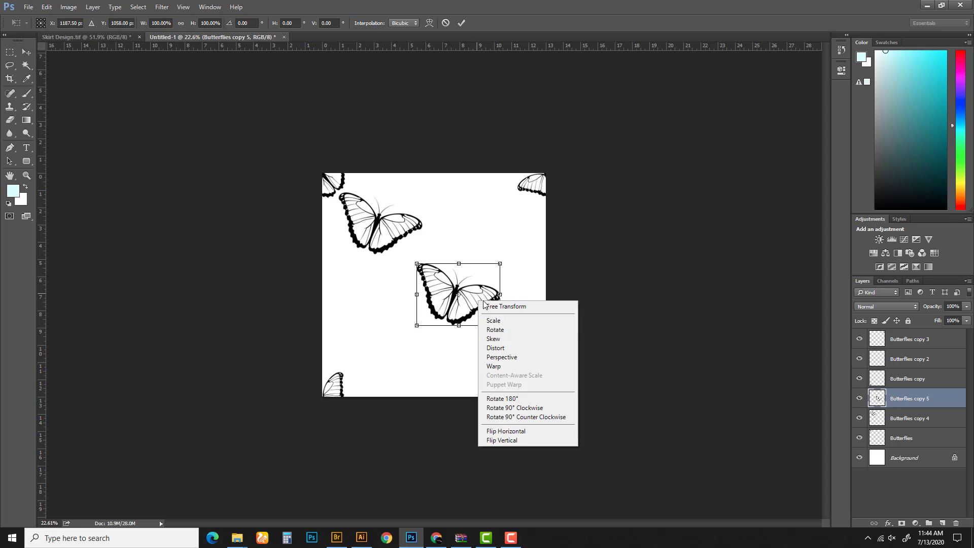
pyautogui.click(507, 429)
pyautogui.moveTo(473, 310); pyautogui.dragTo(526, 359)
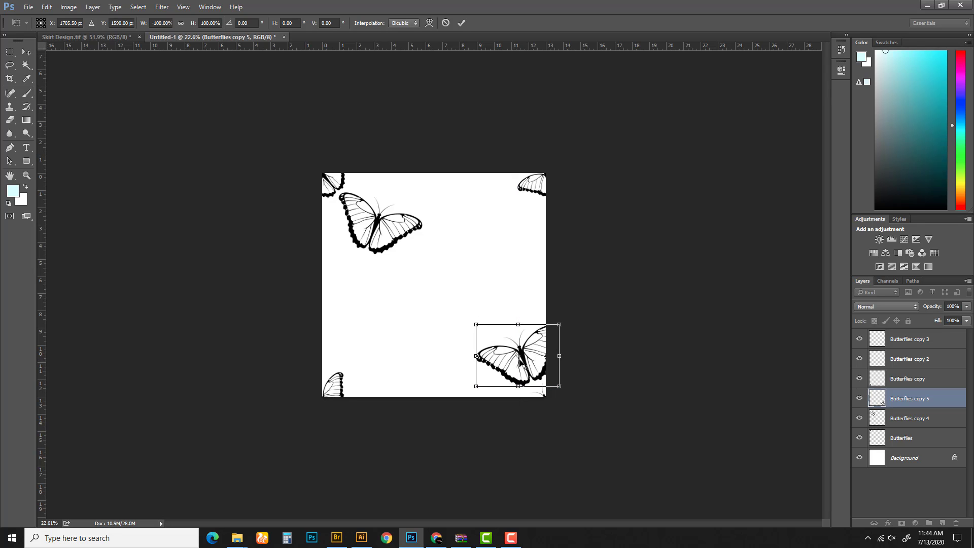
pyautogui.press('Return')
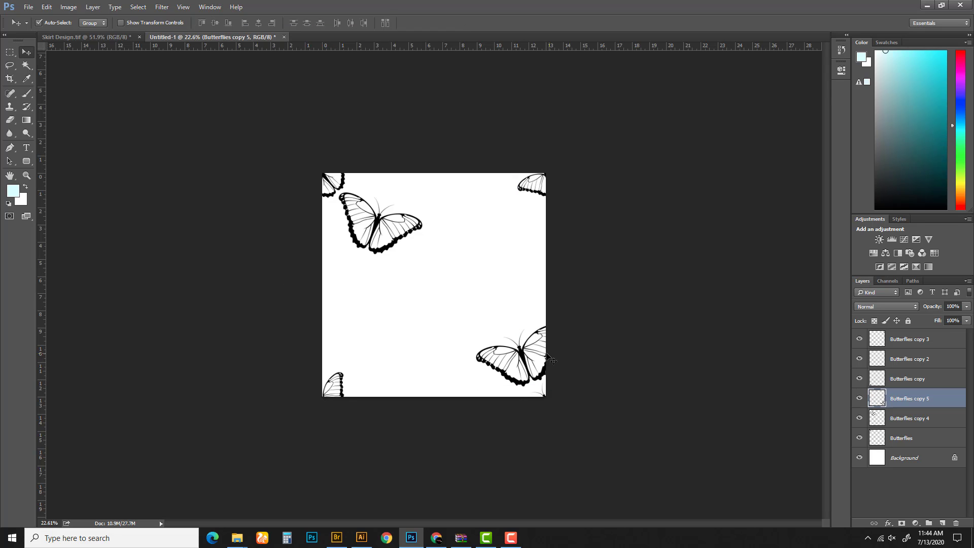
pyautogui.press('ctrl')
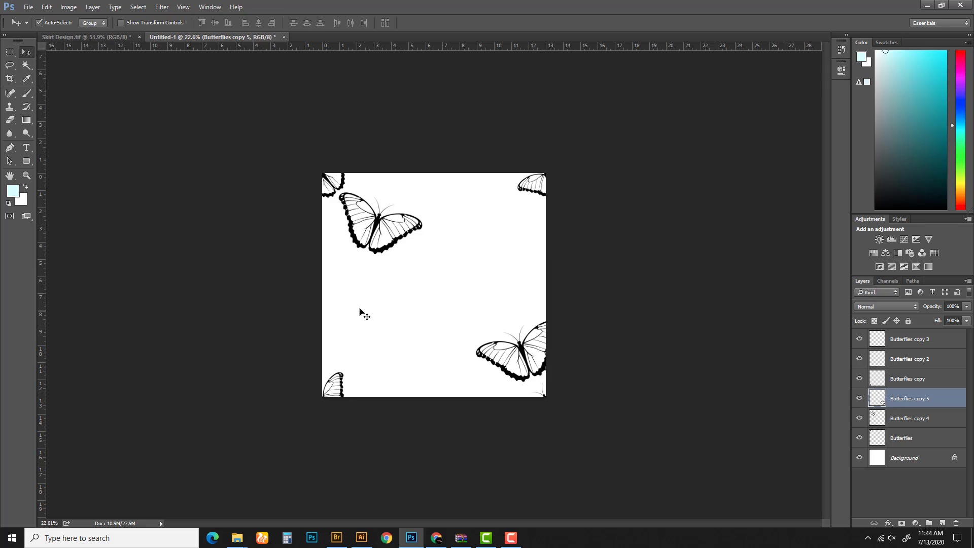
# Duplicate the right-edge butterfly, remove its part inside the canvas, and move the remainder to the left edge at X 60.5 px
pyautogui.hotkey('ctrl', 'j')
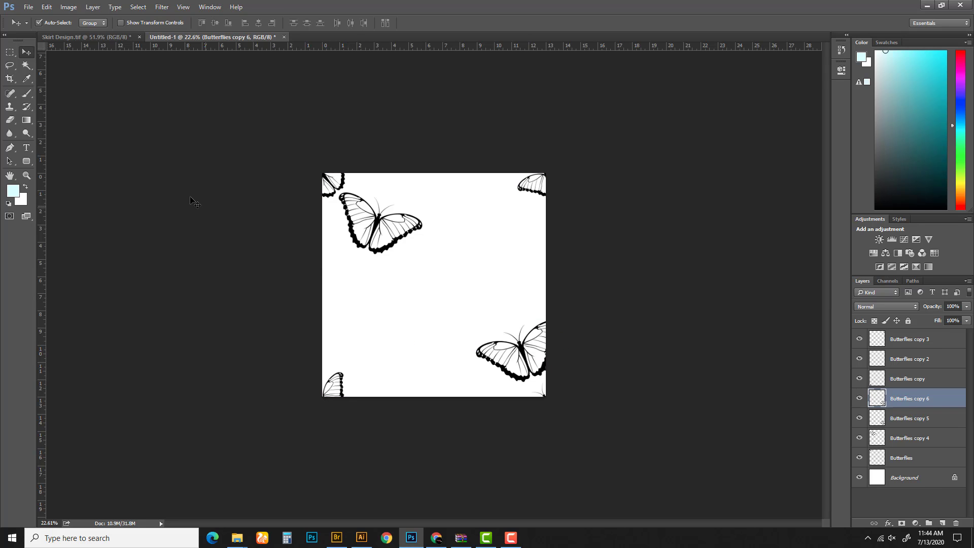
pyautogui.click(8, 53)
pyautogui.moveTo(431, 283); pyautogui.dragTo(547, 415)
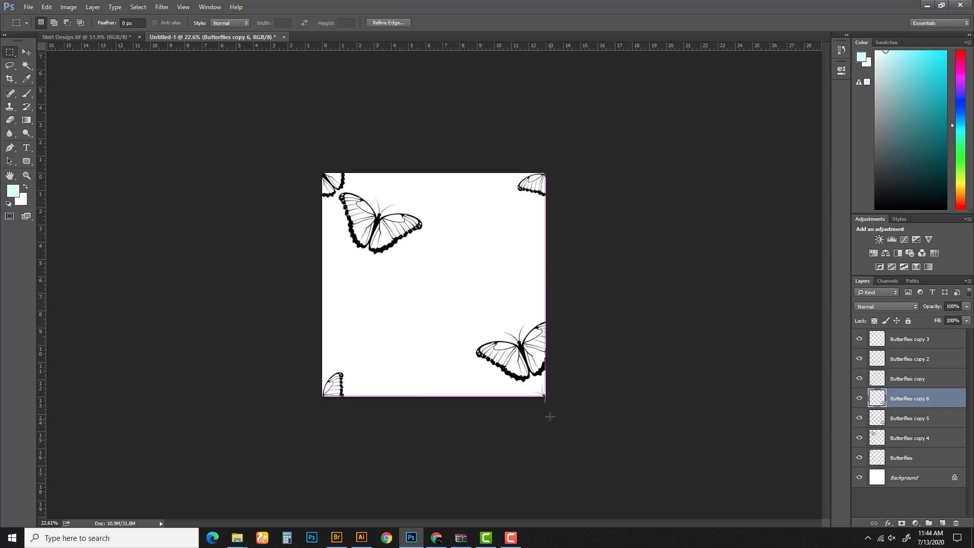
pyautogui.hotkey('ctrl', 't')
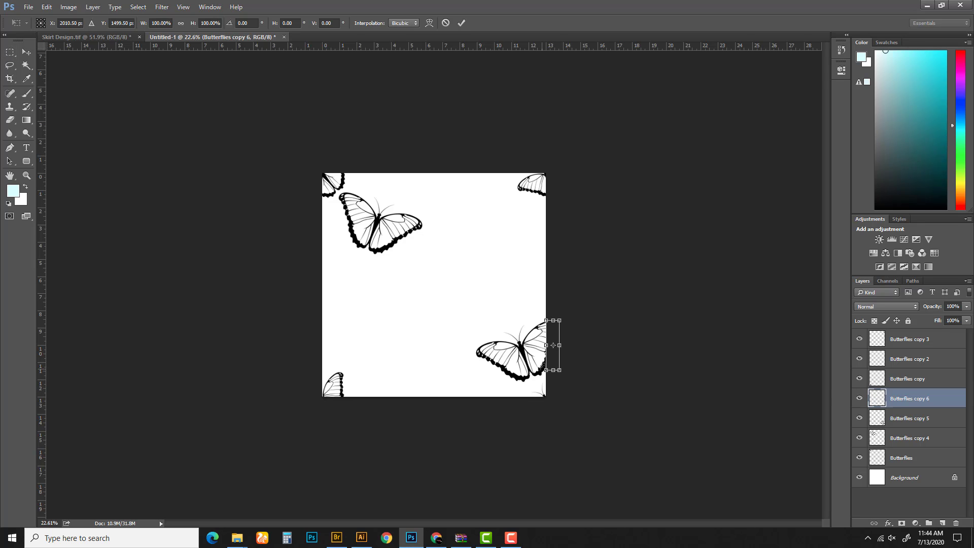
pyautogui.moveTo(551, 337); pyautogui.dragTo(328, 349)
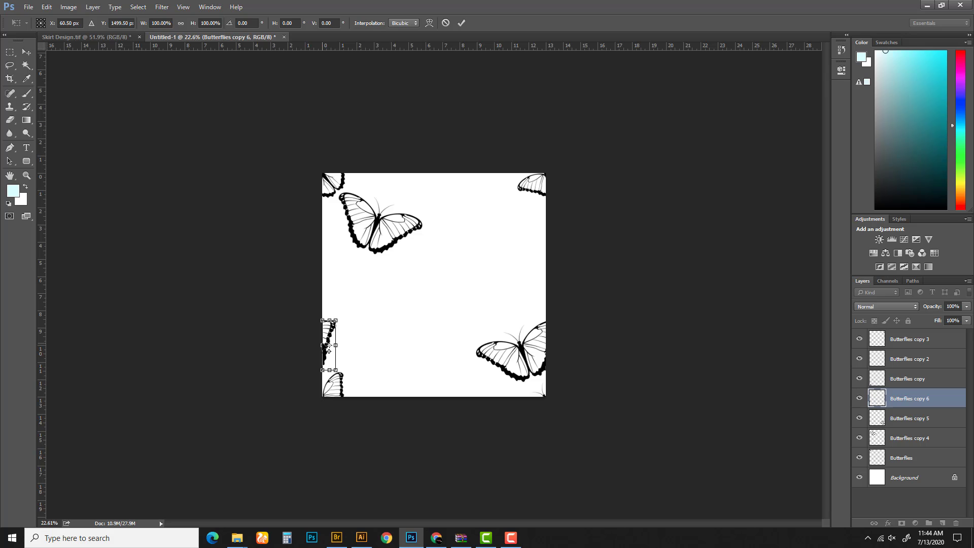
pyautogui.press('Return')
# Place a smaller, horizontally flipped and upright duplicate of the large upper-left butterfly across the canvas's top edge
pyautogui.press('m')
pyautogui.press('v')
pyautogui.click(398, 242)
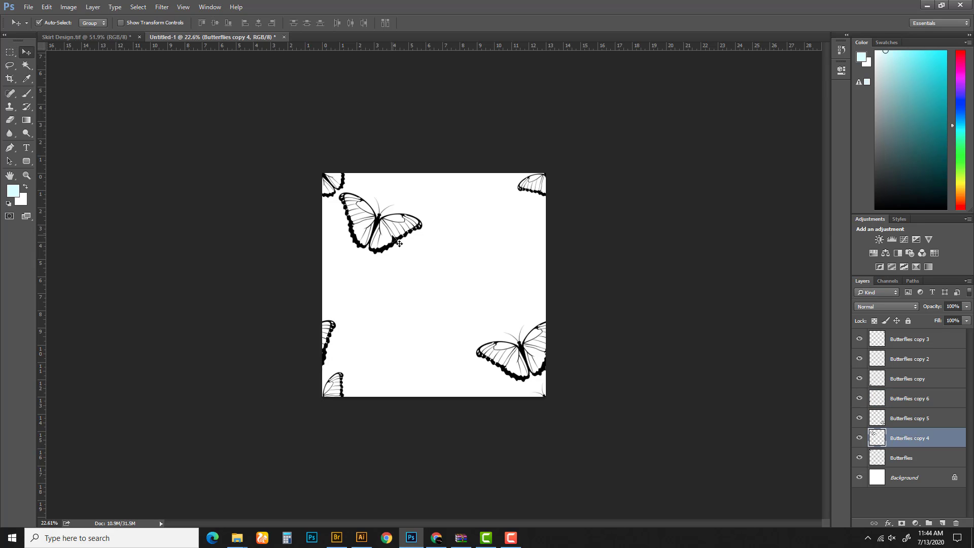
pyautogui.moveTo(381, 242); pyautogui.dragTo(378, 307)
pyautogui.hotkey('ctrl', 't')
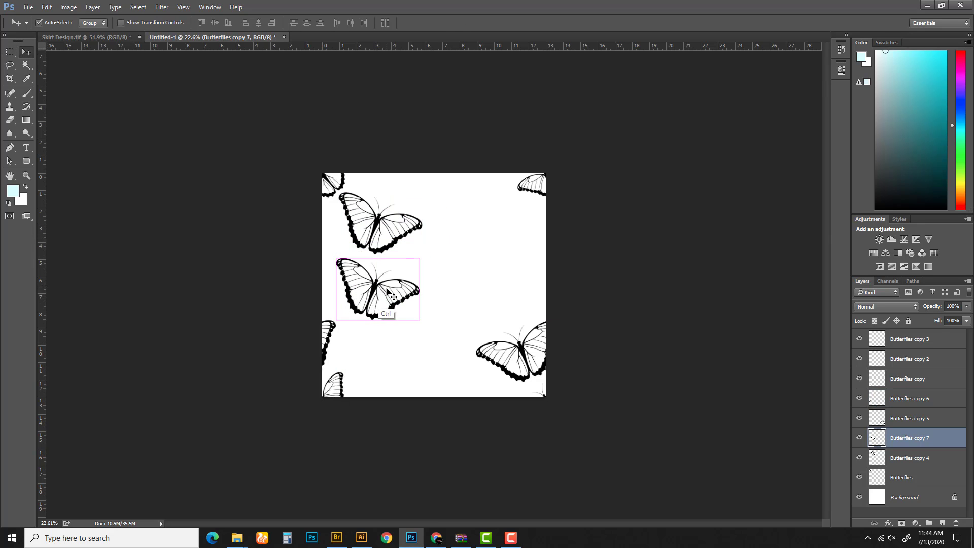
pyautogui.rightClick(399, 299)
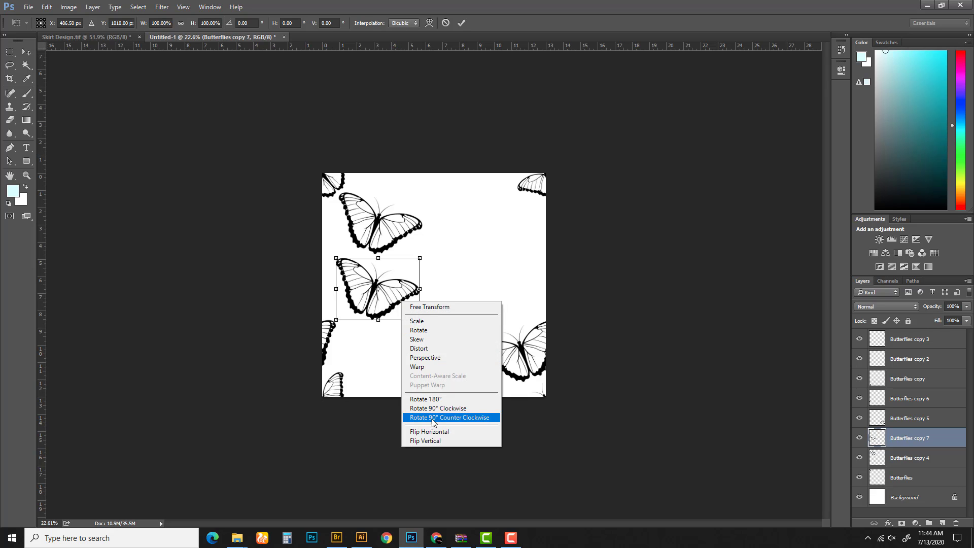
pyautogui.click(426, 429)
pyautogui.moveTo(399, 301); pyautogui.dragTo(440, 212)
pyautogui.moveTo(395, 184)
pyautogui.mouseDown()
pyautogui.moveTo(411, 193)
pyautogui.moveTo(386, 191)
pyautogui.mouseUp()
pyautogui.press('Return')
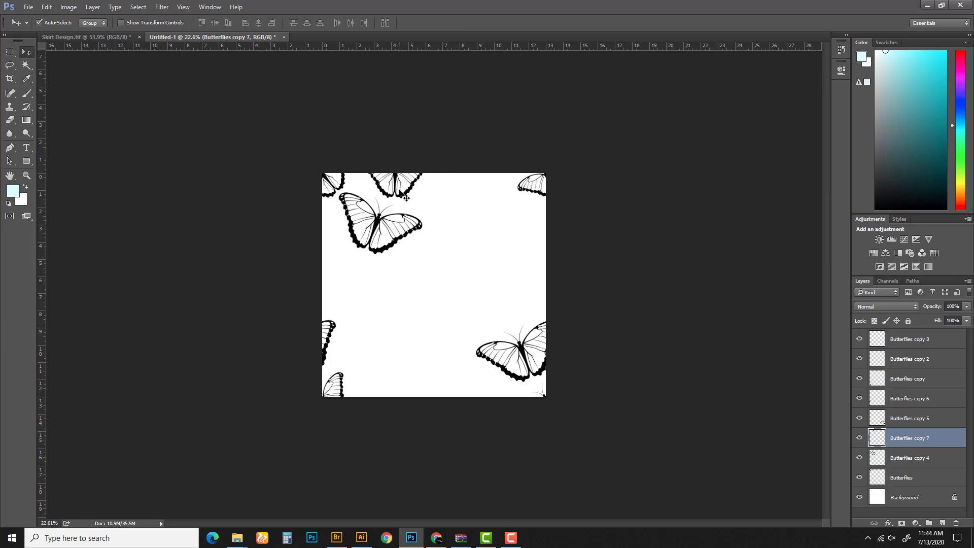
# Duplicate the top-edge butterfly, remove its part inside the canvas, and move the remainder to the bottom edge at Y 1878.5 px
pyautogui.hotkey('ctrl', 'j')
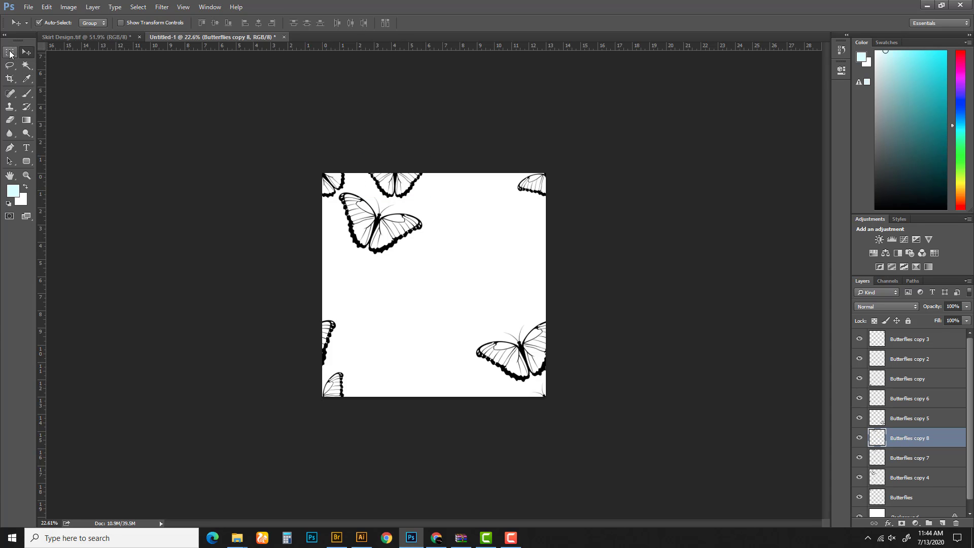
pyautogui.click(10, 53)
pyautogui.moveTo(282, 248); pyautogui.dragTo(505, 140)
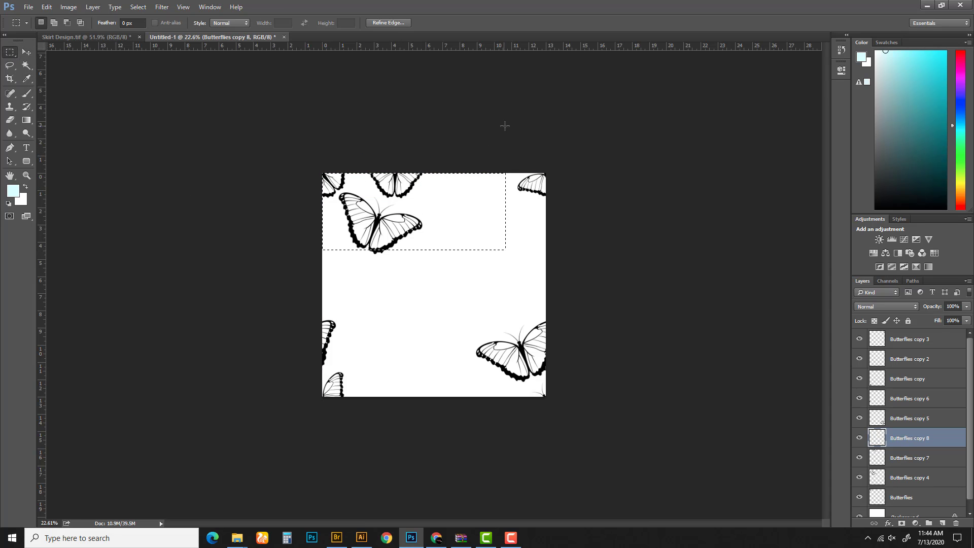
pyautogui.click(434, 164)
pyautogui.hotkey('ctrl', 't')
pyautogui.moveTo(412, 165); pyautogui.dragTo(424, 407)
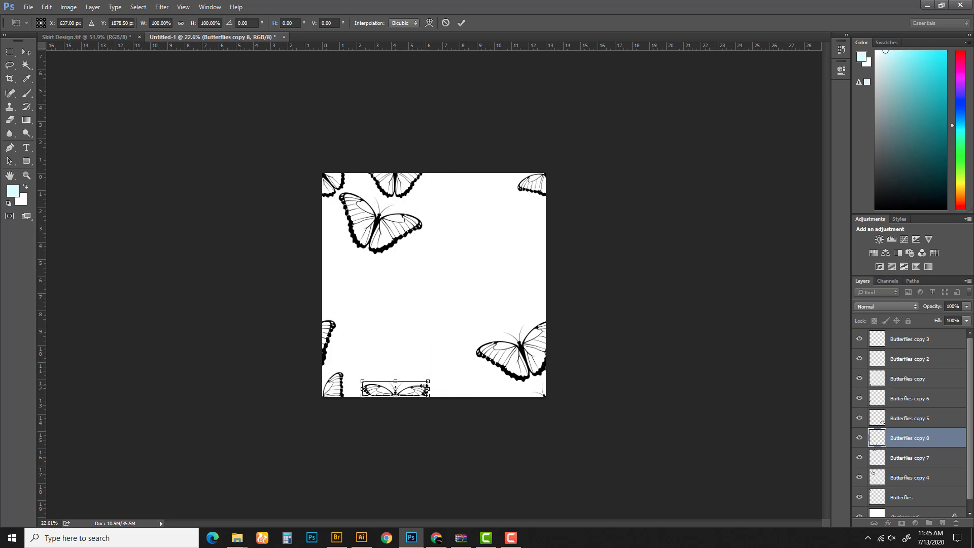
pyautogui.press('Return')
# Place a horizontally flipped duplicate of the large butterfly, scaled to about 85%, across the left edge at X 41 px, Y 937 px
pyautogui.press('z')
pyautogui.moveTo(397, 372); pyautogui.dragTo(427, 356)
pyautogui.scroll(-3, 476, 339)
pyautogui.press('v')
pyautogui.press('z')
pyautogui.press('v')
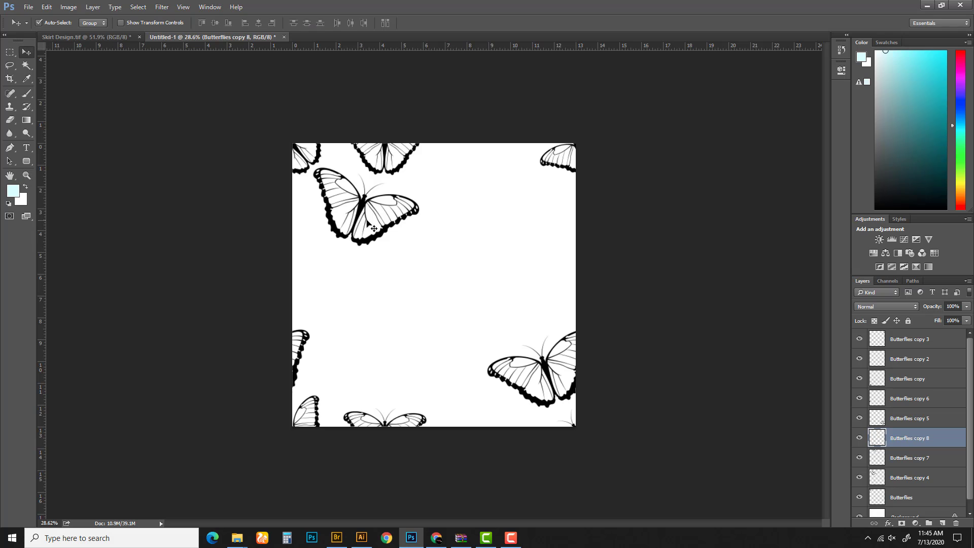
pyautogui.click(367, 223)
pyautogui.moveTo(368, 234); pyautogui.dragTo(369, 317)
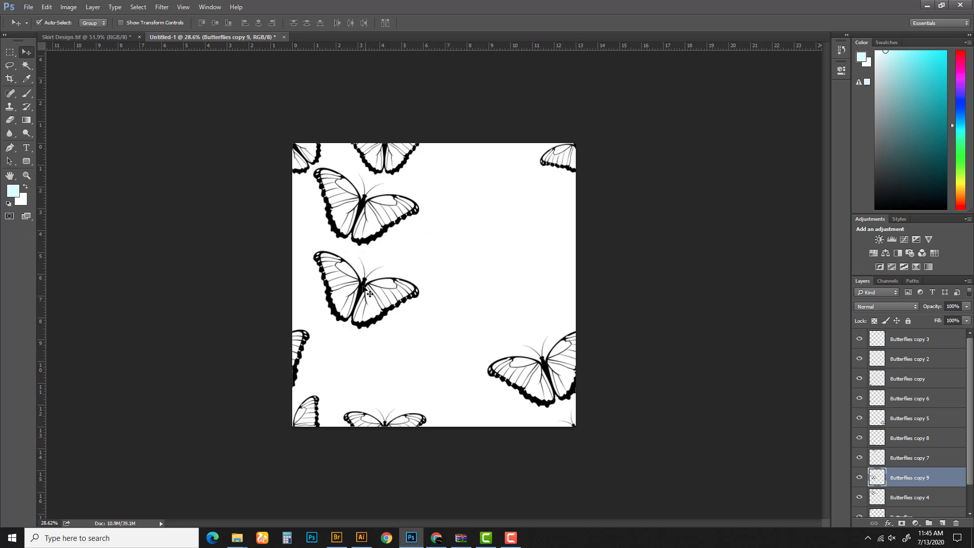
pyautogui.hotkey('ctrl', 't')
pyautogui.rightClick(373, 300)
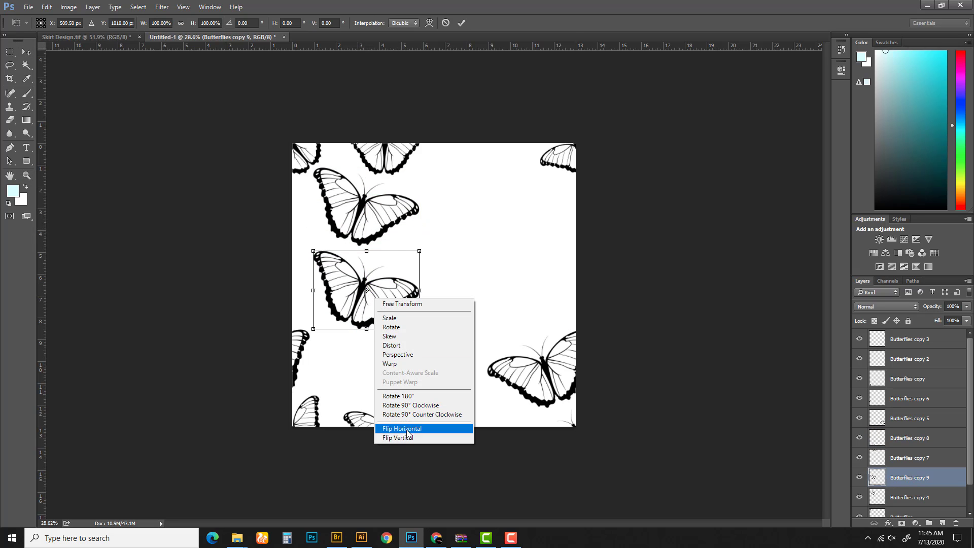
pyautogui.click(408, 429)
pyautogui.moveTo(407, 319); pyautogui.dragTo(332, 290)
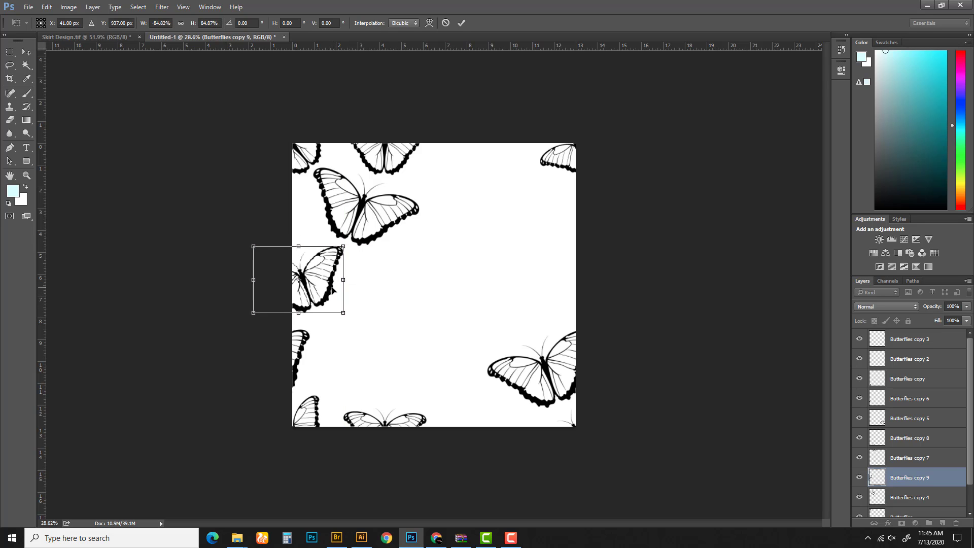
pyautogui.press('Return')
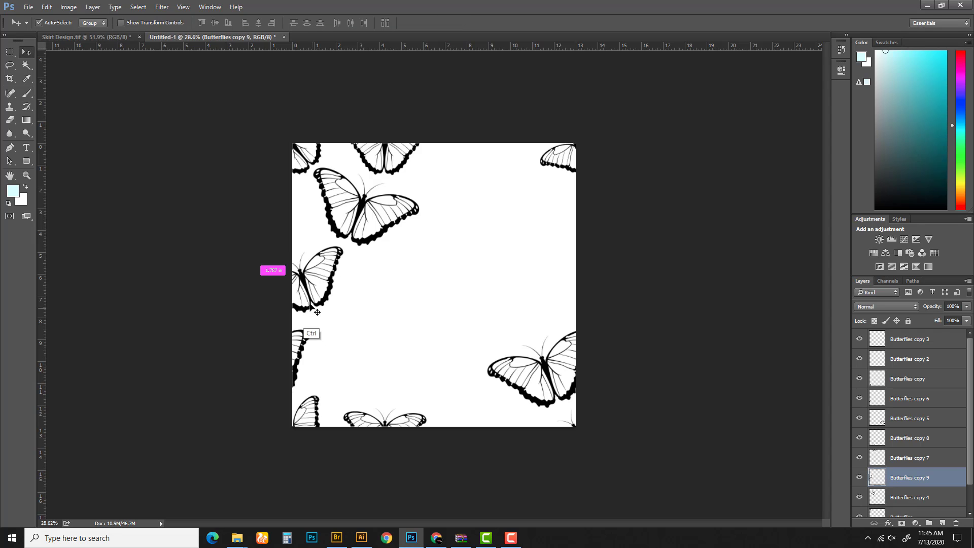
# Duplicate the large left-edge butterfly, remove the copy's part inside the canvas, and move the remainder to the right edge
pyautogui.hotkey('ctrl', 'j')
pyautogui.press('m')
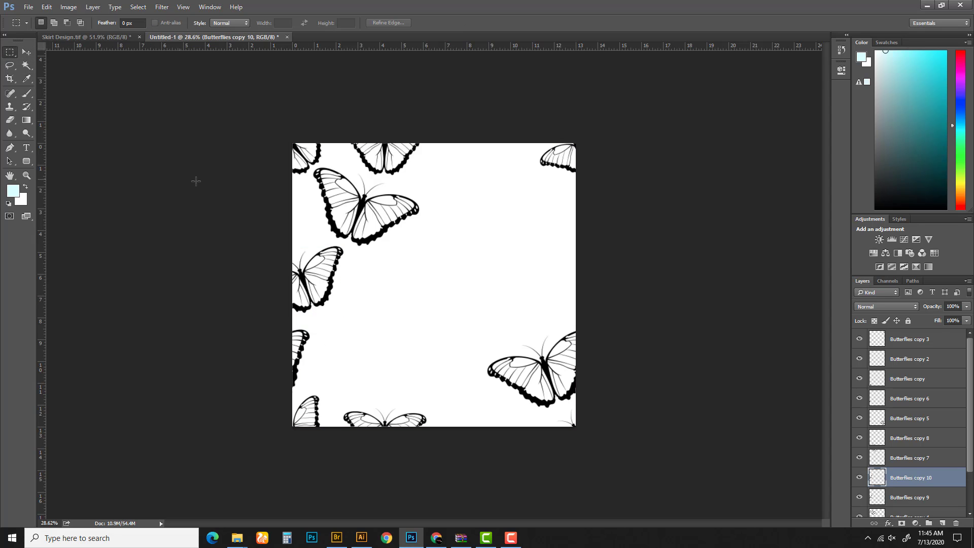
pyautogui.moveTo(195, 181); pyautogui.dragTo(444, 335)
pyautogui.hotkey('ctrl', 'x')
pyautogui.hotkey('ctrl', 't')
pyautogui.moveTo(269, 265); pyautogui.dragTo(558, 262)
pyautogui.press('Return')
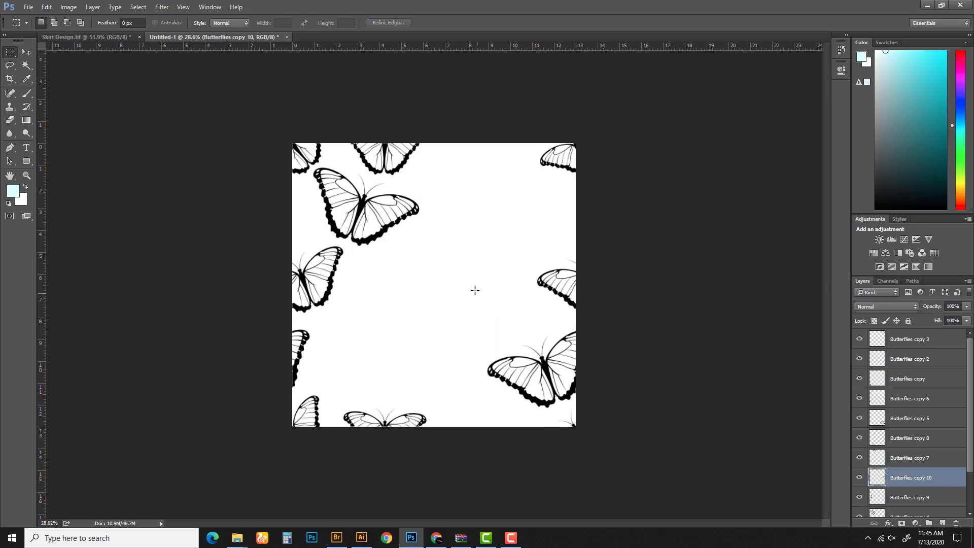
# Place a duplicate of the large upper-left butterfly, scaled to about 54% and rotated 48.3°, across the left edge at X 82.82 px, Y 521.37 px
pyautogui.press('v')
pyautogui.click(334, 293)
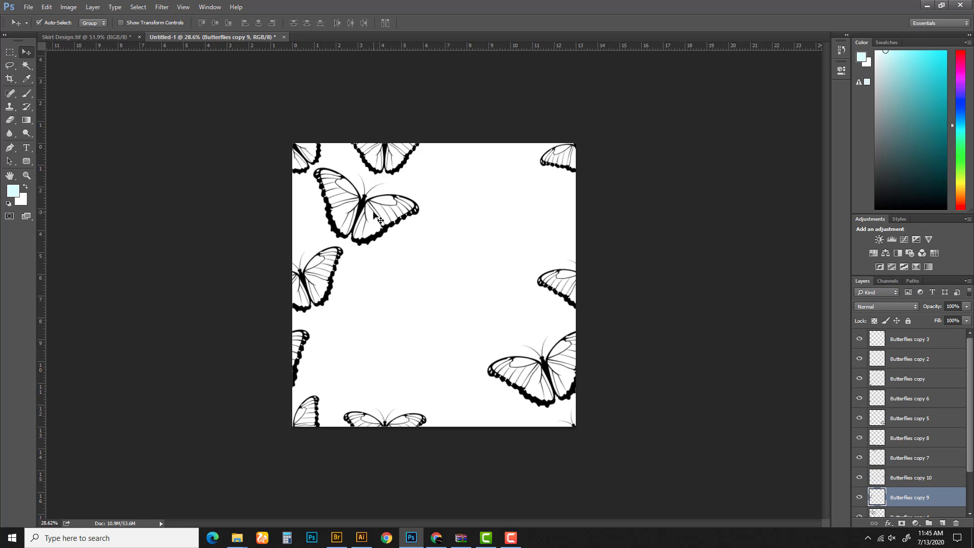
pyautogui.click(373, 213)
pyautogui.moveTo(383, 222); pyautogui.dragTo(464, 296)
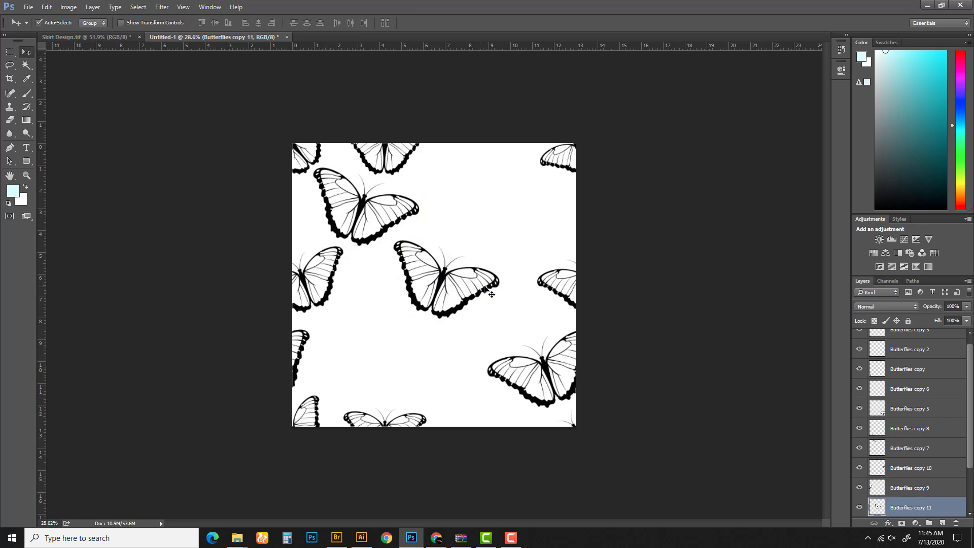
pyautogui.hotkey('ctrl', 't')
pyautogui.moveTo(498, 240); pyautogui.dragTo(475, 258)
pyautogui.moveTo(463, 290); pyautogui.dragTo(314, 229)
pyautogui.moveTo(329, 187); pyautogui.dragTo(314, 232)
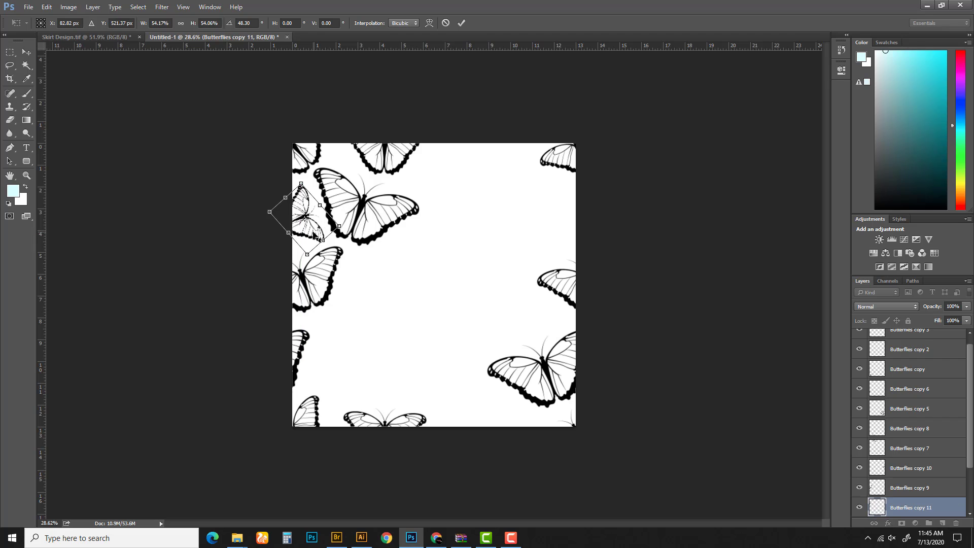
pyautogui.press('Return')
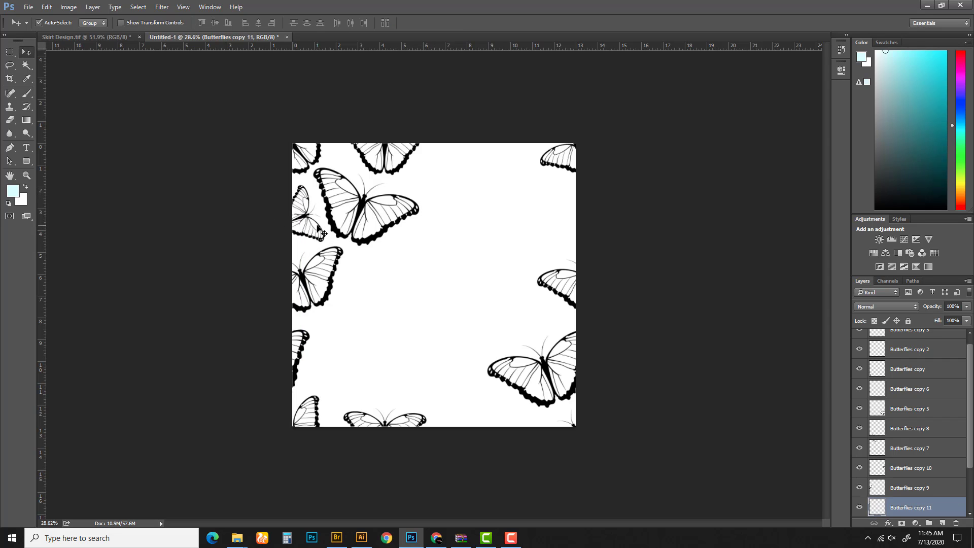
# Duplicate the small rotated left-edge butterfly, remove the copy's part inside the canvas, and fit the remainder against the right edge
pyautogui.hotkey('ctrl', 'j')
pyautogui.click(15, 53)
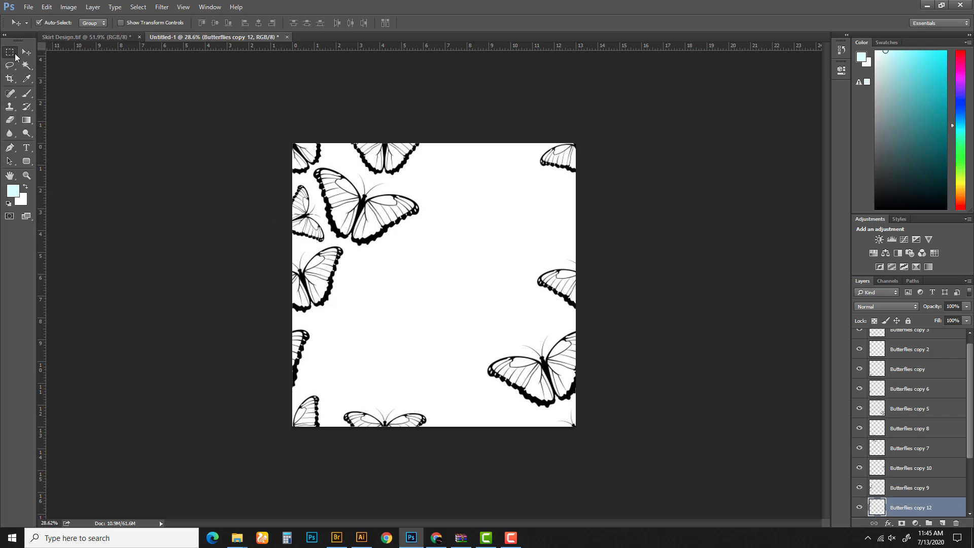
pyautogui.moveTo(412, 148); pyautogui.dragTo(286, 303)
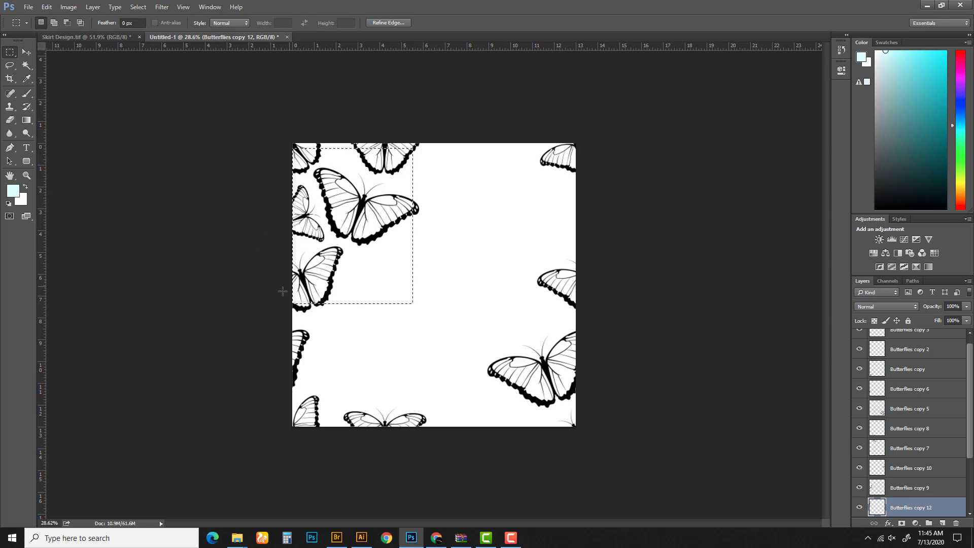
pyautogui.click(268, 297)
pyautogui.hotkey('ctrl', 't')
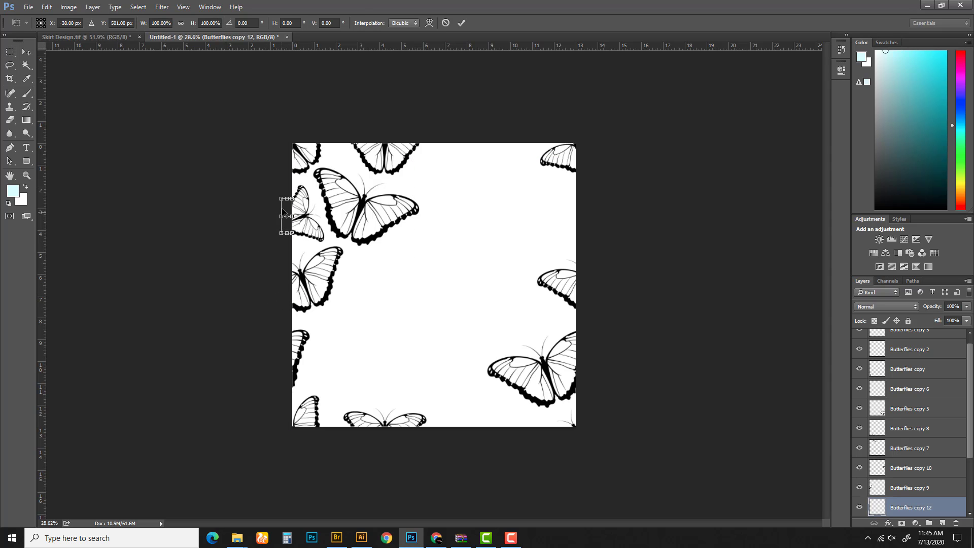
pyautogui.moveTo(286, 210); pyautogui.dragTo(642, 184)
pyautogui.press('Return')
pyautogui.press('z')
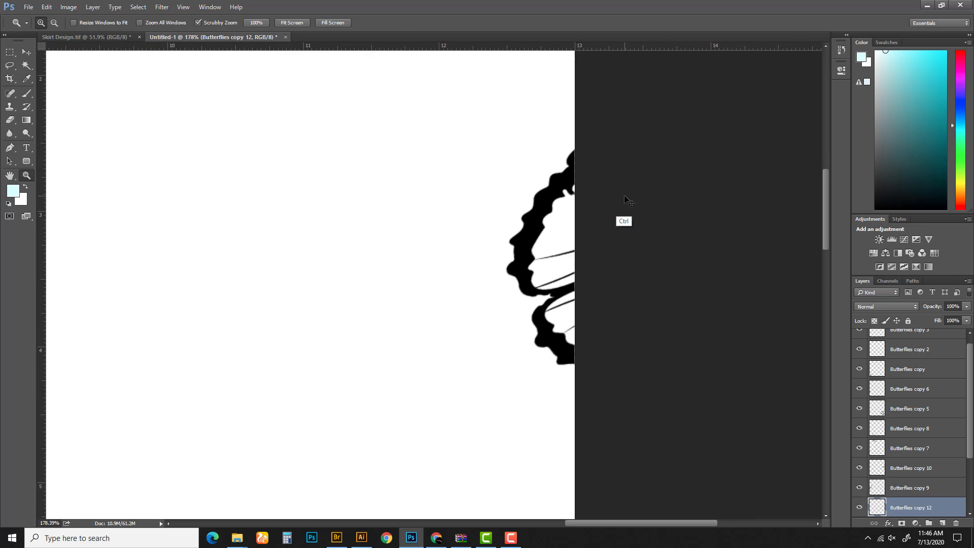
pyautogui.moveTo(542, 223); pyautogui.dragTo(468, 287)
# Place a horizontally flipped duplicate of the large upper-left butterfly below it at X 716.5 px, Y 867 px
pyautogui.press('v')
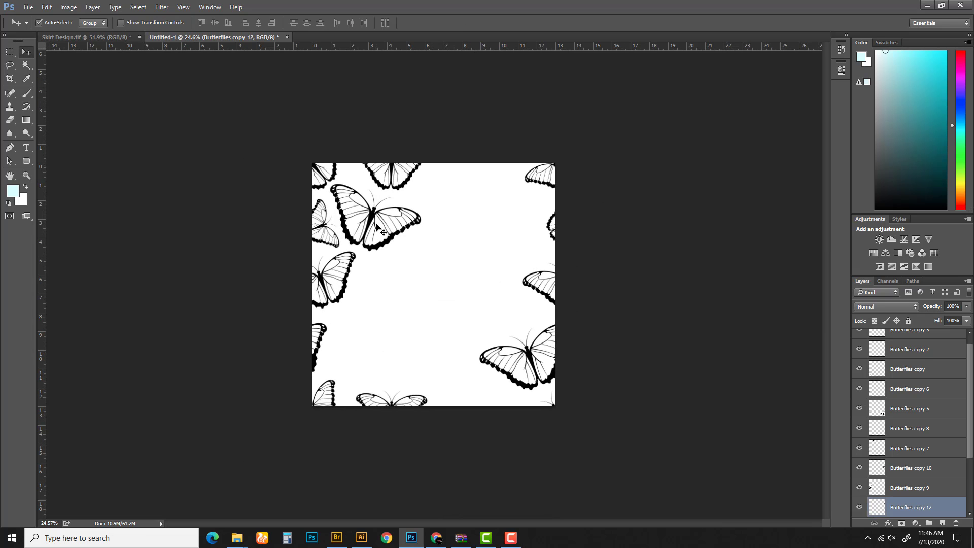
pyautogui.click(388, 232)
pyautogui.moveTo(384, 246); pyautogui.dragTo(400, 373)
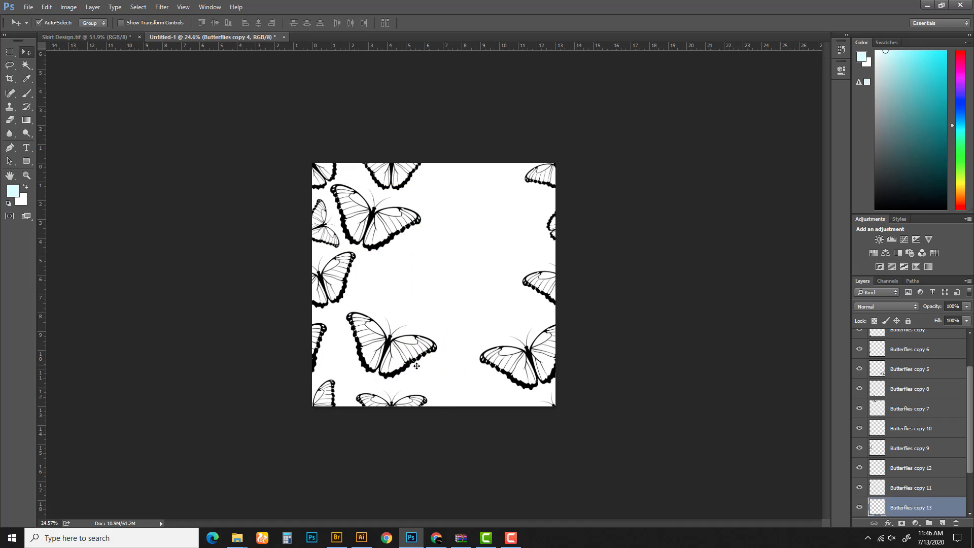
pyautogui.hotkey('ctrl', 't')
pyautogui.rightClick(408, 339)
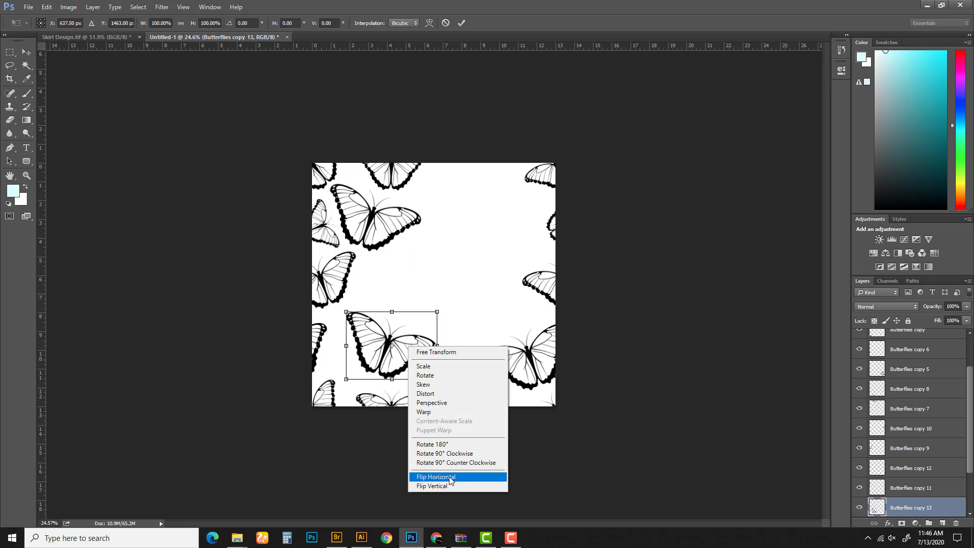
pyautogui.click(421, 477)
pyautogui.moveTo(412, 352); pyautogui.dragTo(422, 285)
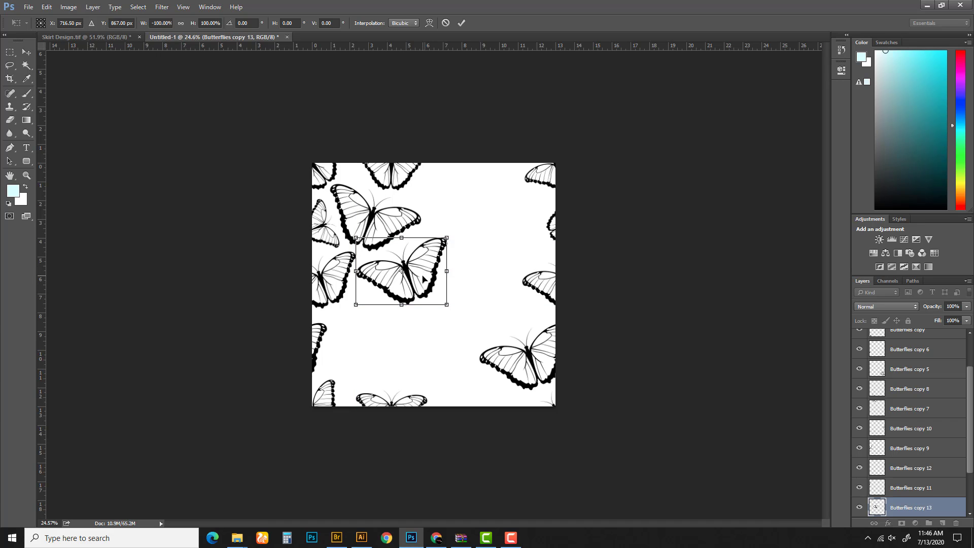
pyautogui.press('Return')
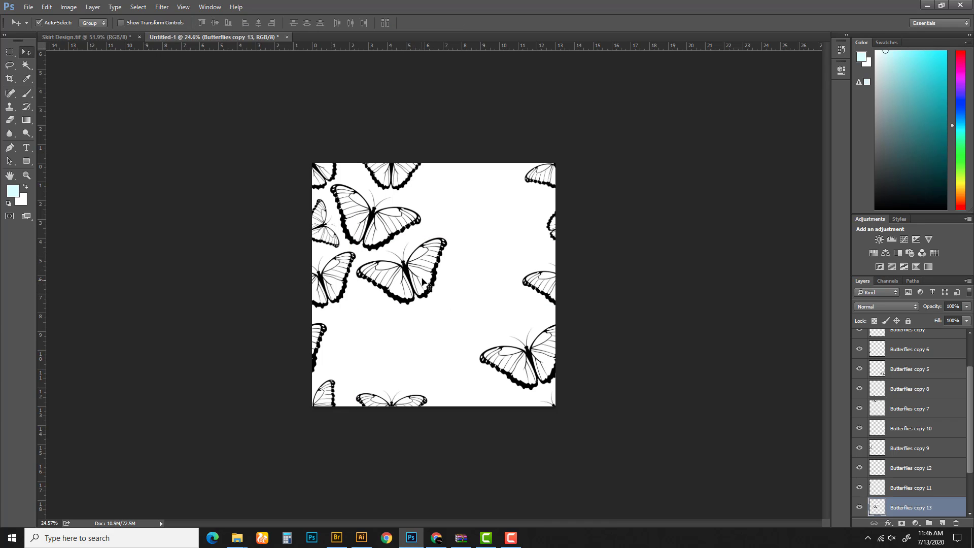
# Place a smaller, clockwise-rotated duplicate of the flipped central butterfly across the canvas's top edge, right of the upright one
pyautogui.moveTo(423, 277); pyautogui.dragTo(500, 216)
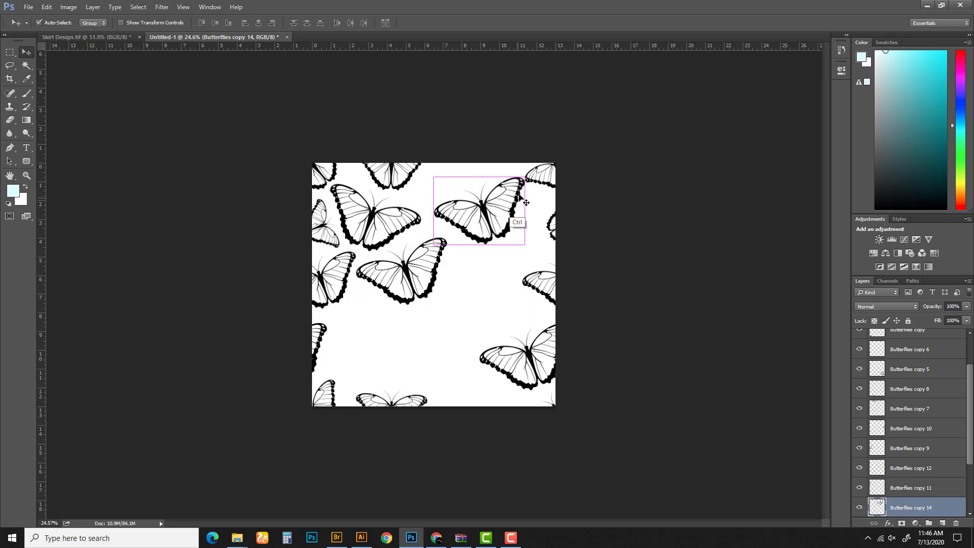
pyautogui.hotkey('ctrl', 't')
pyautogui.moveTo(537, 156); pyautogui.dragTo(476, 197)
pyautogui.moveTo(476, 200); pyautogui.dragTo(489, 199)
pyautogui.press('Return')
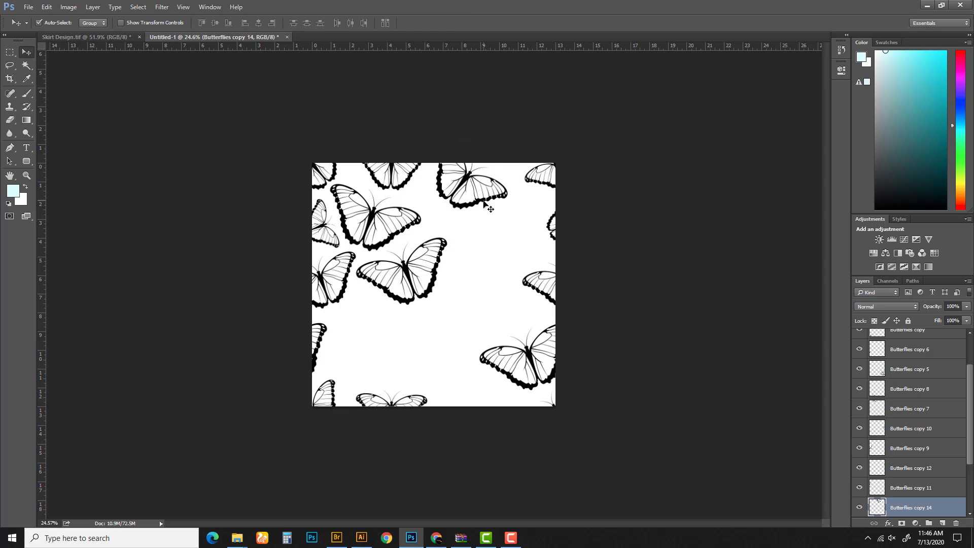
# Duplicate the rotated top-edge butterfly and remove the copy's part inside the canvas
pyautogui.hotkey('ctrl', 'j')
pyautogui.click(10, 52)
pyautogui.moveTo(330, 211); pyautogui.dragTo(573, 116)
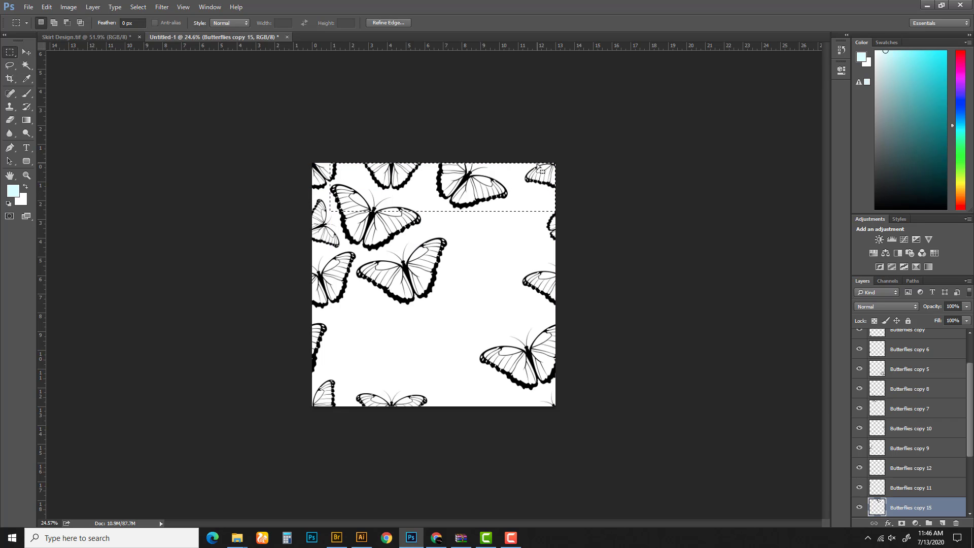
pyautogui.press('Delete')
pyautogui.hotkey('ctrl', 'd')
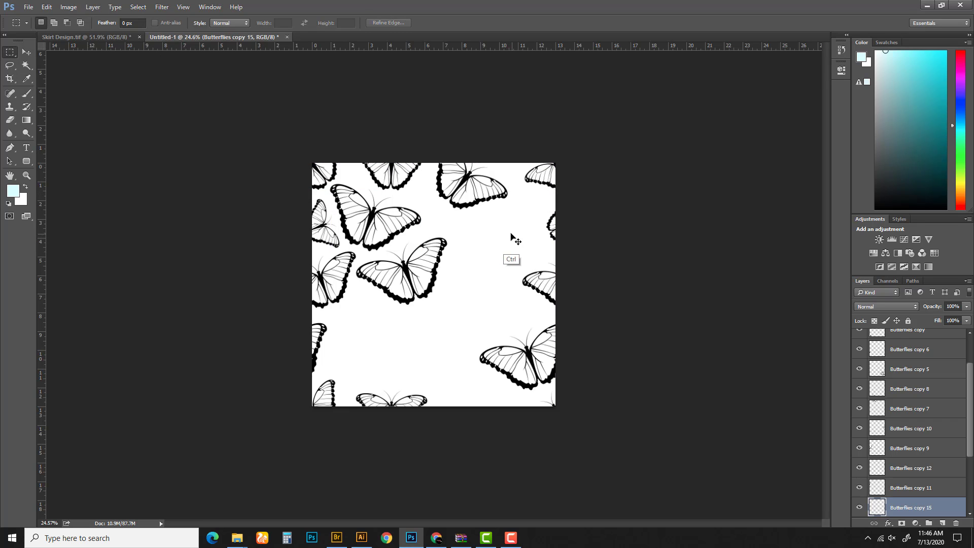
# Move the remaining wing piece to the canvas's bottom edge at X 1141.5 px, Y 1859 px
pyautogui.hotkey('ctrl', 't')
pyautogui.moveTo(466, 159); pyautogui.dragTo(527, 347)
pyautogui.press('Return')
pyautogui.press('z')
pyautogui.hotkey('ctrl', 't')
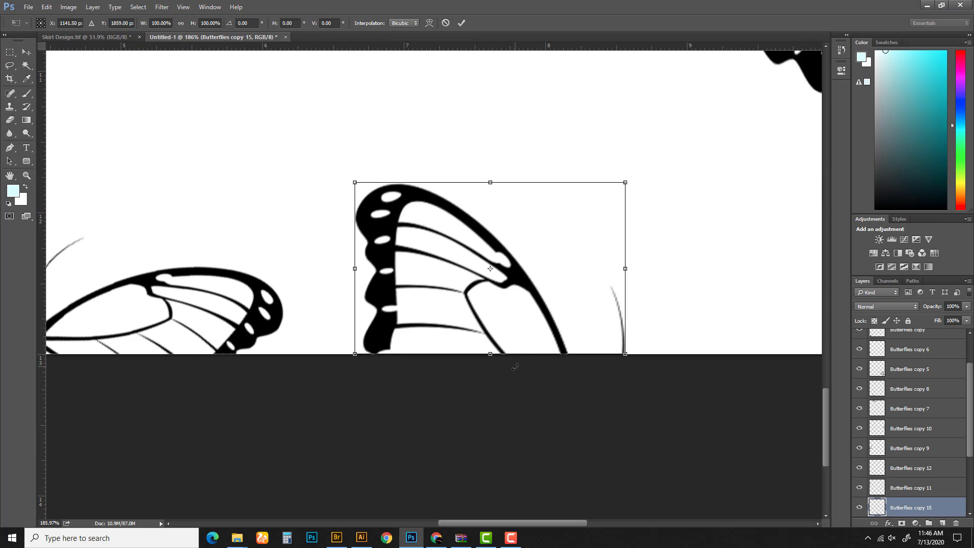
pyautogui.press('Return')
pyautogui.press('z')
pyautogui.moveTo(530, 262); pyautogui.dragTo(429, 325)
# Place a horizontally flipped duplicate of the large upper-left butterfly, rotated about 13°, in the upper-right gap at X 1437 px, Y 566 px
pyautogui.press('v')
pyautogui.click(359, 217)
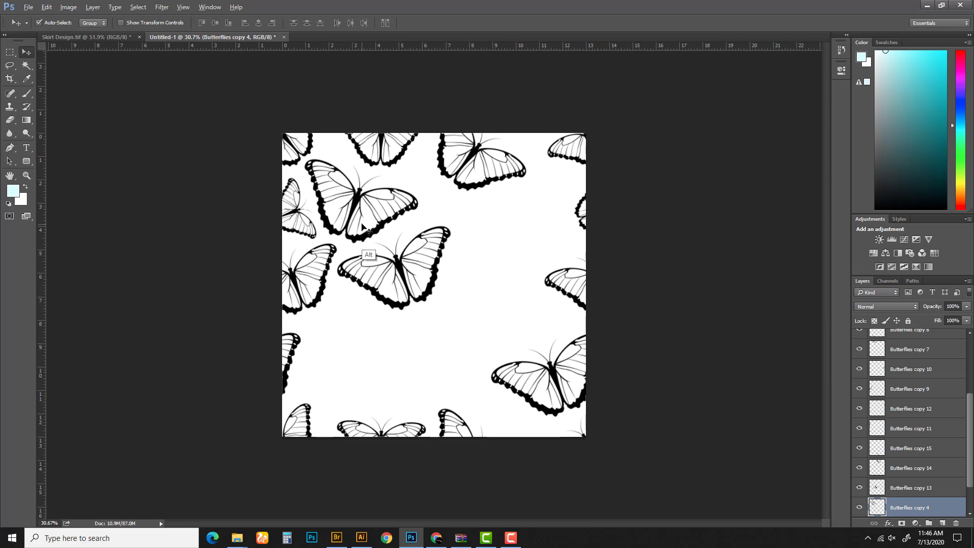
pyautogui.moveTo(359, 217); pyautogui.dragTo(461, 346)
pyautogui.hotkey('ctrl', 't')
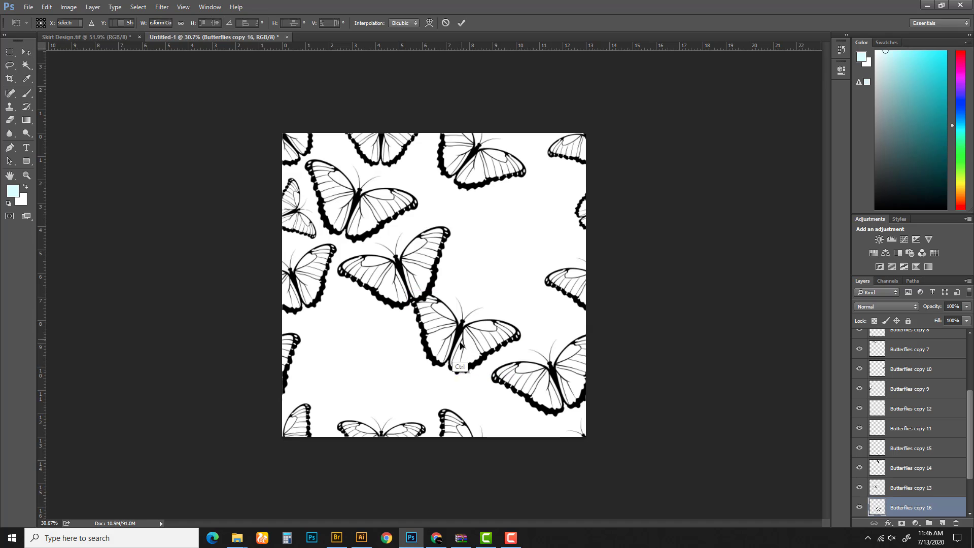
pyautogui.rightClick(462, 336)
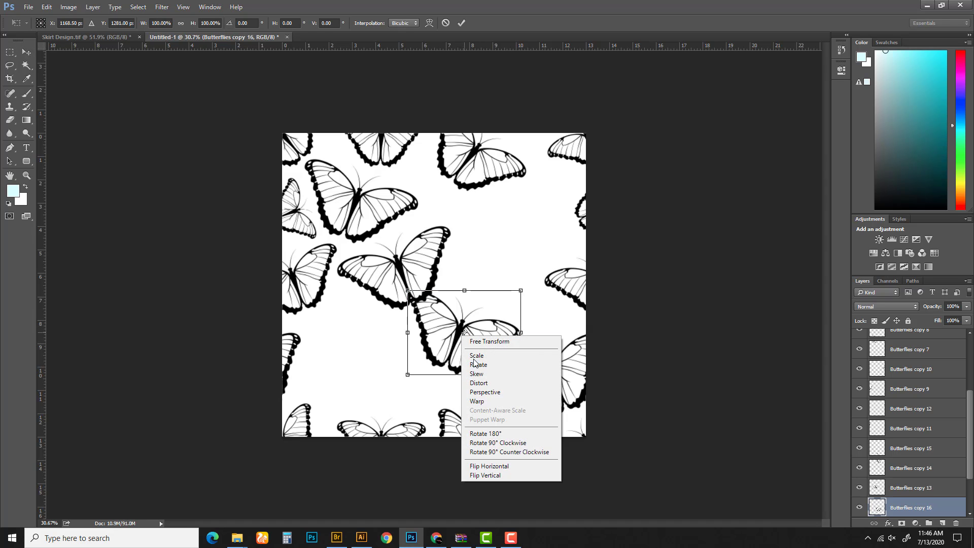
pyautogui.click(490, 465)
pyautogui.moveTo(501, 353); pyautogui.dragTo(549, 240)
pyautogui.moveTo(602, 238); pyautogui.dragTo(593, 256)
pyautogui.moveTo(546, 239); pyautogui.dragTo(536, 250)
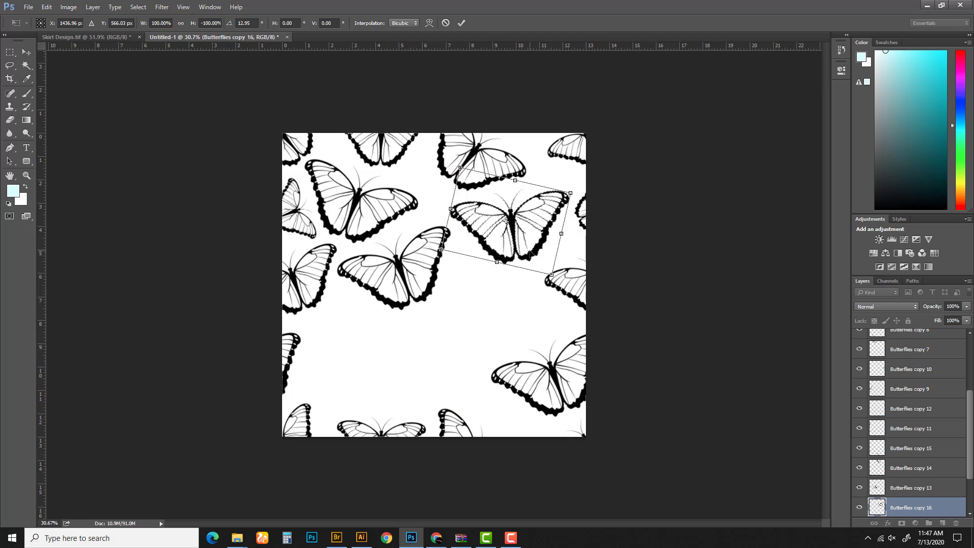
pyautogui.press('Return')
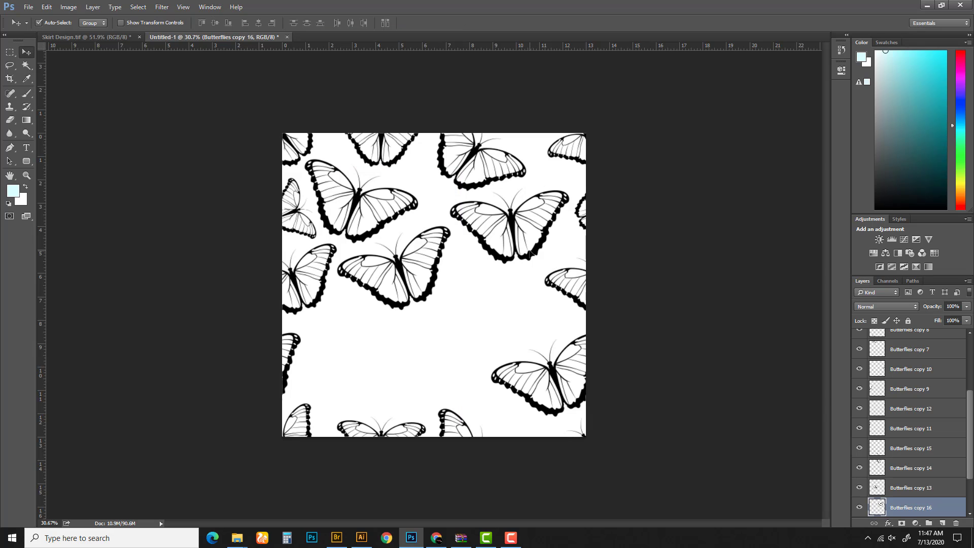
# Place a duplicate of the upright upper-right butterfly, scaled to about 80.5%, in the lower-left gap at X 430 px, Y 1334.5 px
pyautogui.click(467, 167)
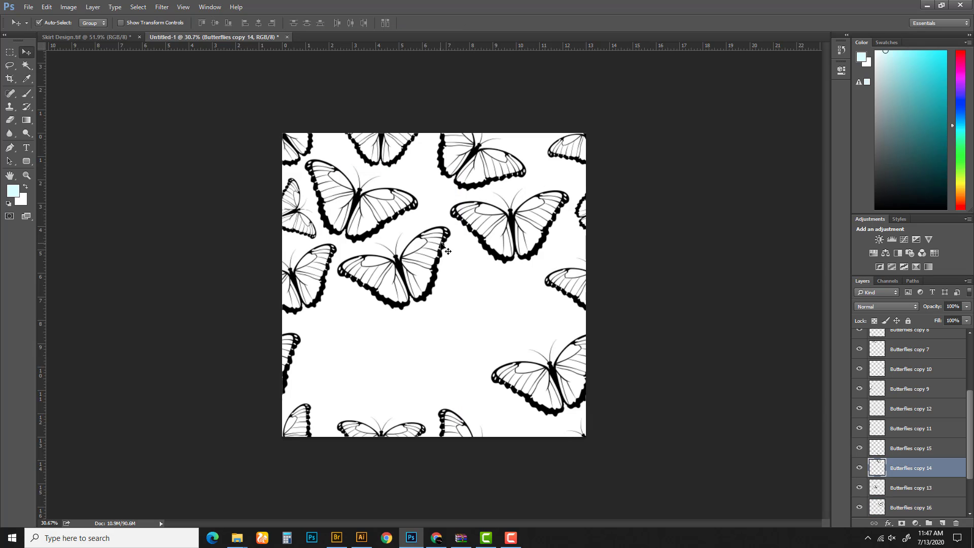
pyautogui.moveTo(516, 220); pyautogui.dragTo(370, 346)
pyautogui.hotkey('ctrl', 't')
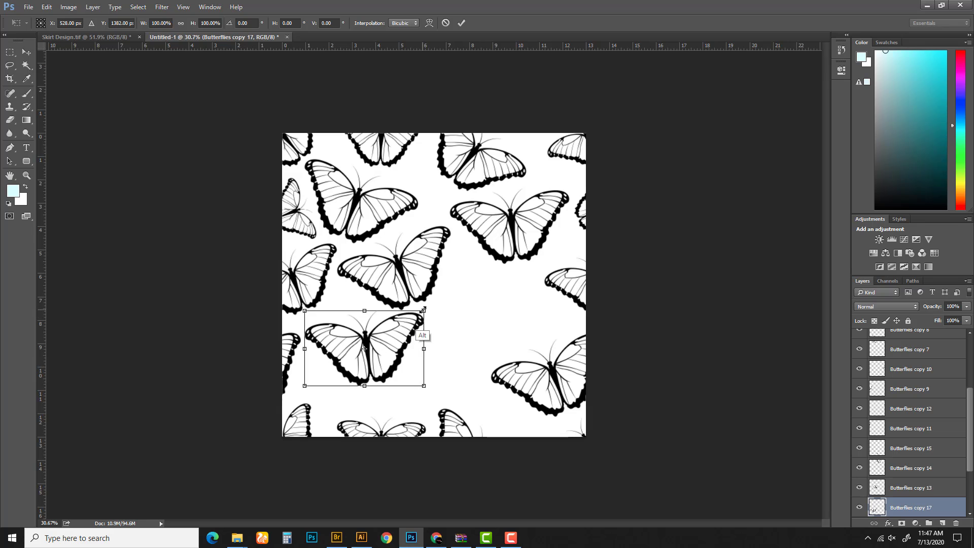
pyautogui.moveTo(423, 309); pyautogui.dragTo(379, 342)
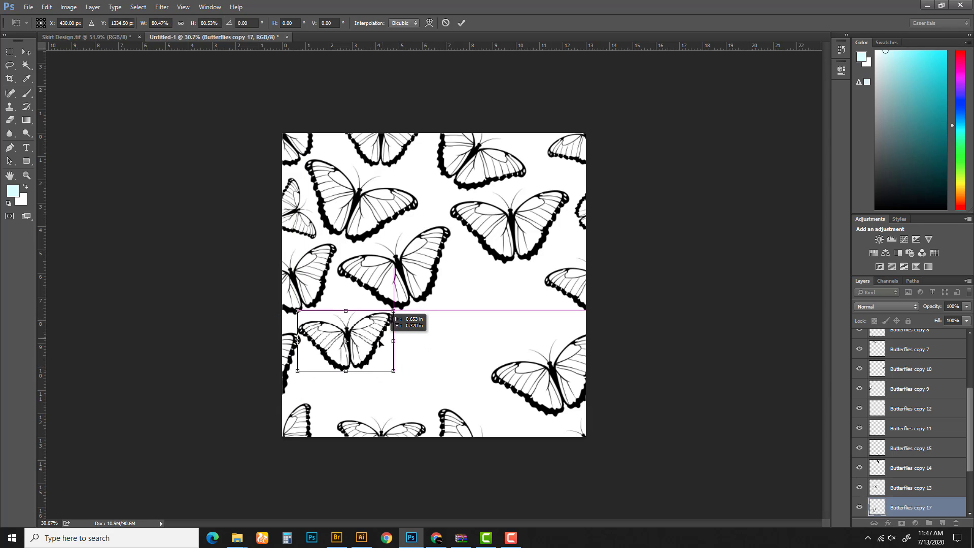
pyautogui.press('Return')
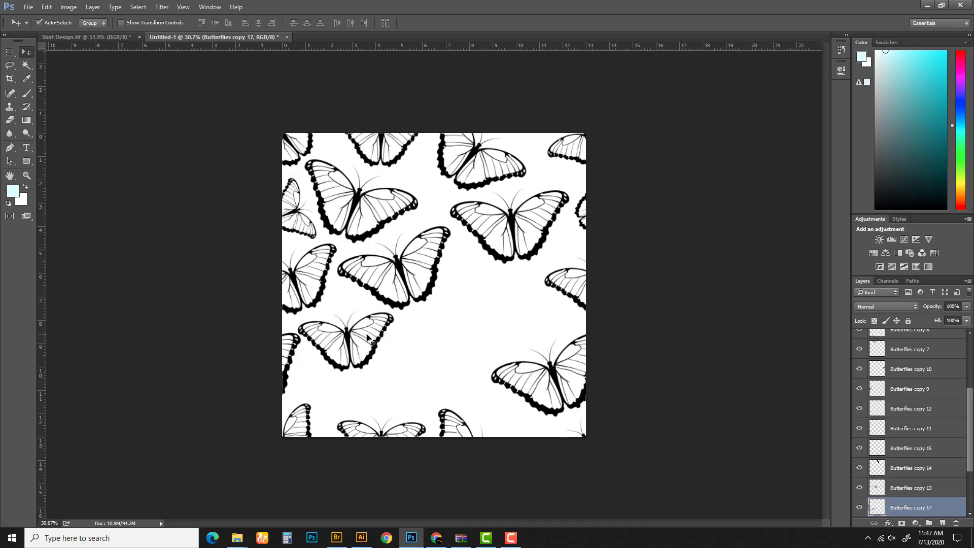
# Place a vertically flipped duplicate of the lower-left butterfly, scaled to about 77%, near the canvas center at X 1222 px, Y 987 px
pyautogui.moveTo(363, 344); pyautogui.dragTo(507, 319)
pyautogui.hotkey('ctrl', 't')
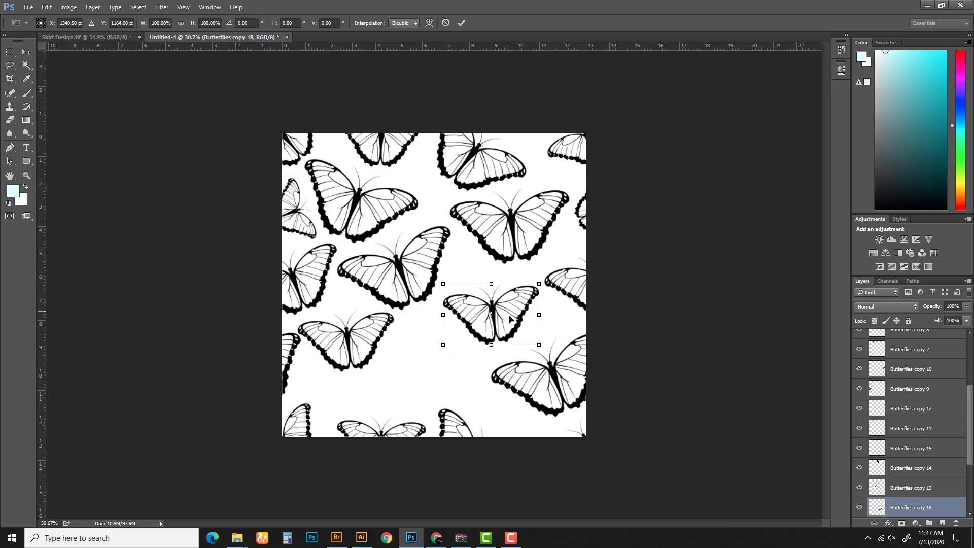
pyautogui.rightClick(506, 317)
pyautogui.click(559, 457)
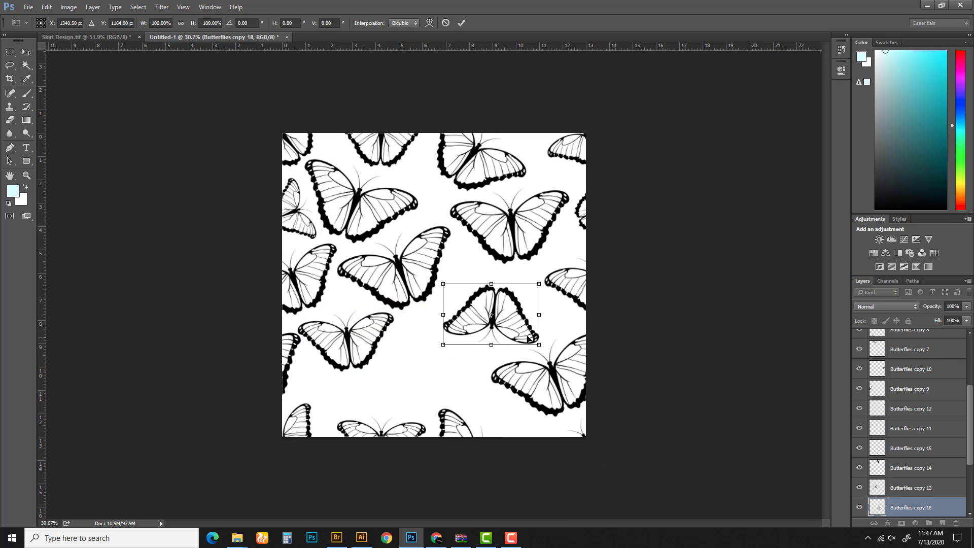
pyautogui.moveTo(528, 337); pyautogui.dragTo(490, 308)
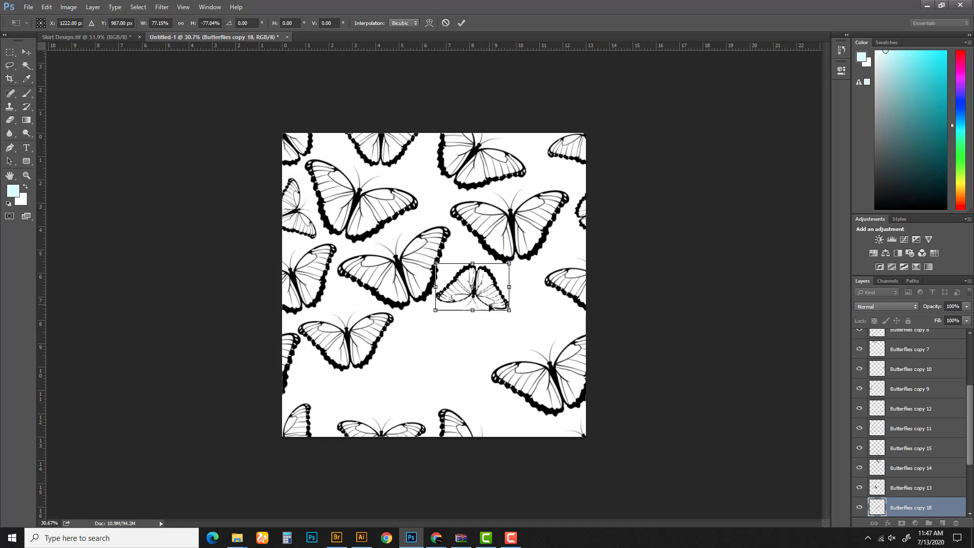
pyautogui.press('Return')
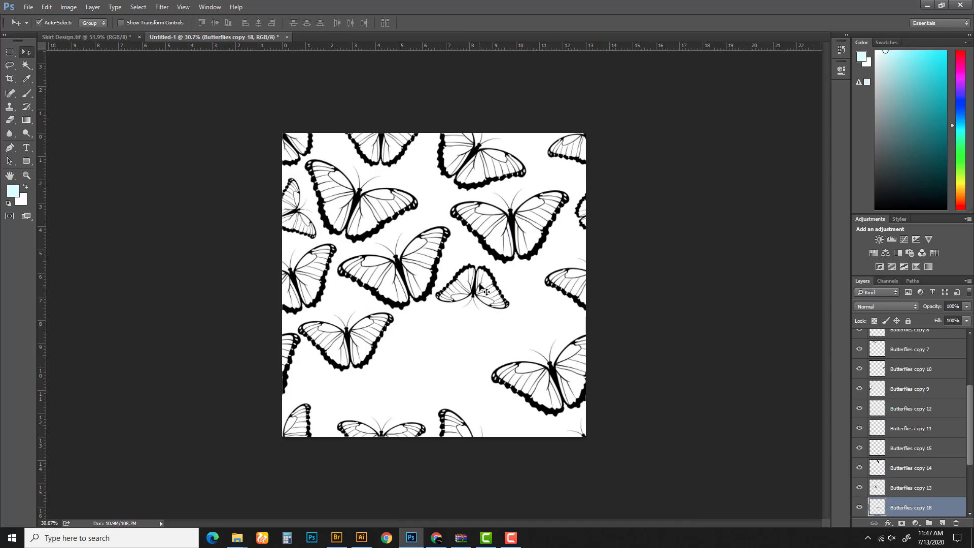
# Place a horizontally flipped duplicate of the lower-left butterfly, scaled to about 87.5% and rotated about 16°, in the lower gap at X 865 px, Y 1618.5 px
pyautogui.moveTo(370, 335); pyautogui.dragTo(453, 377)
pyautogui.hotkey('ctrl', 't')
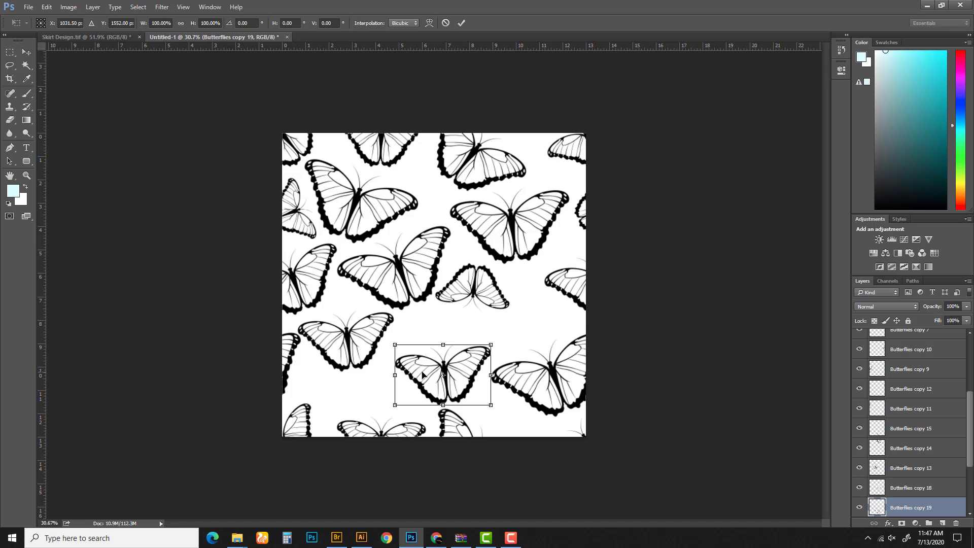
pyautogui.rightClick(435, 355)
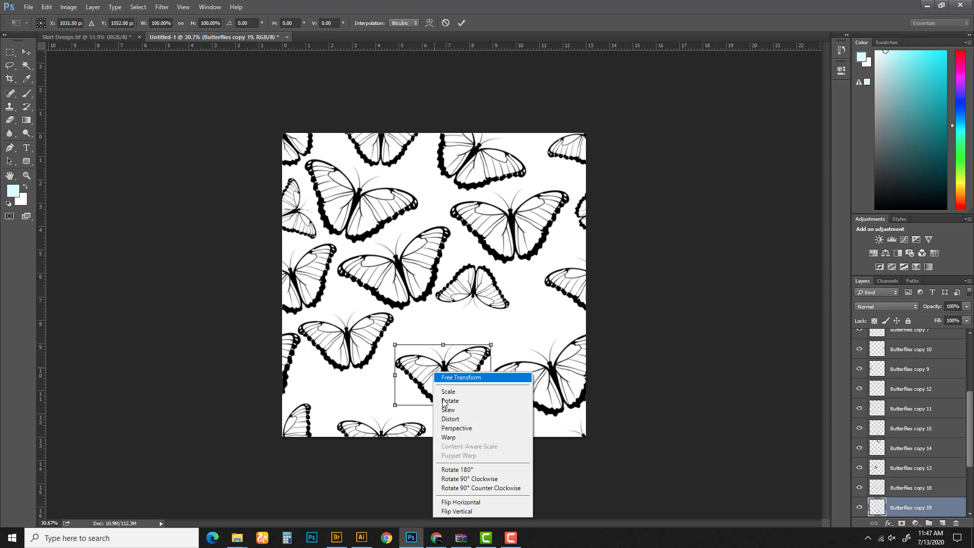
pyautogui.click(461, 503)
pyautogui.moveTo(487, 343); pyautogui.dragTo(441, 391)
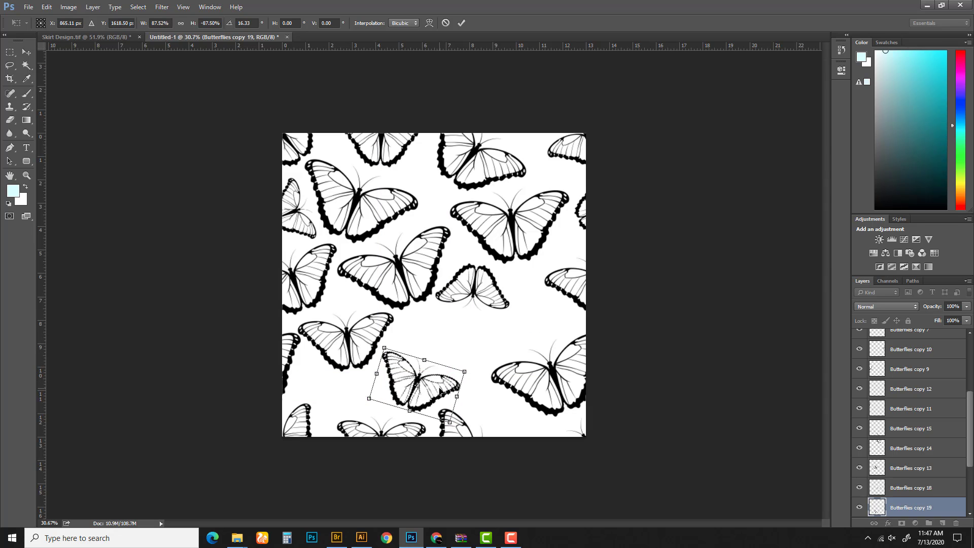
pyautogui.press('Return')
# Place a duplicate of the upright upper-right butterfly, scaled to about 73% and rotated about 20.7°, below the canvas center at X 1122 px, Y 1334 px
pyautogui.click(387, 212)
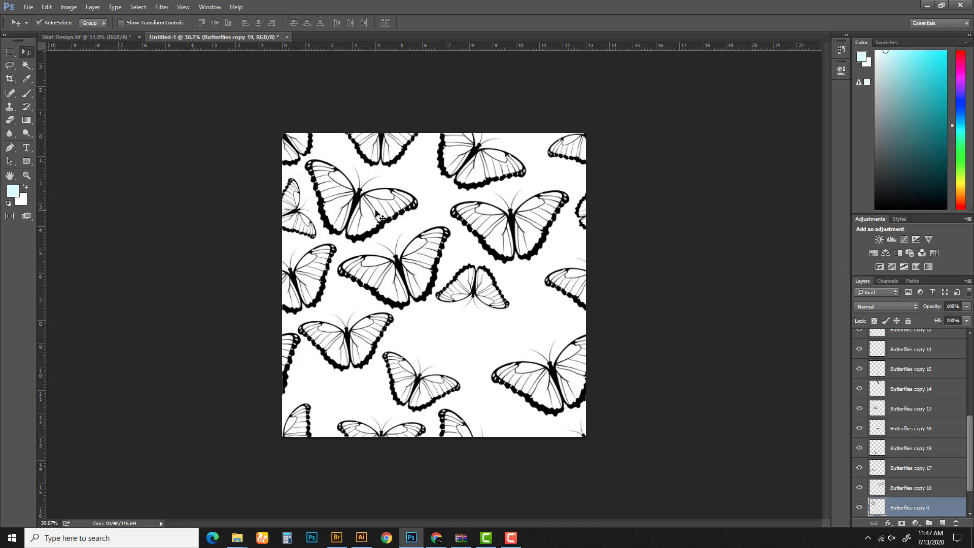
pyautogui.moveTo(490, 222); pyautogui.dragTo(496, 332)
pyautogui.hotkey('ctrl', 't')
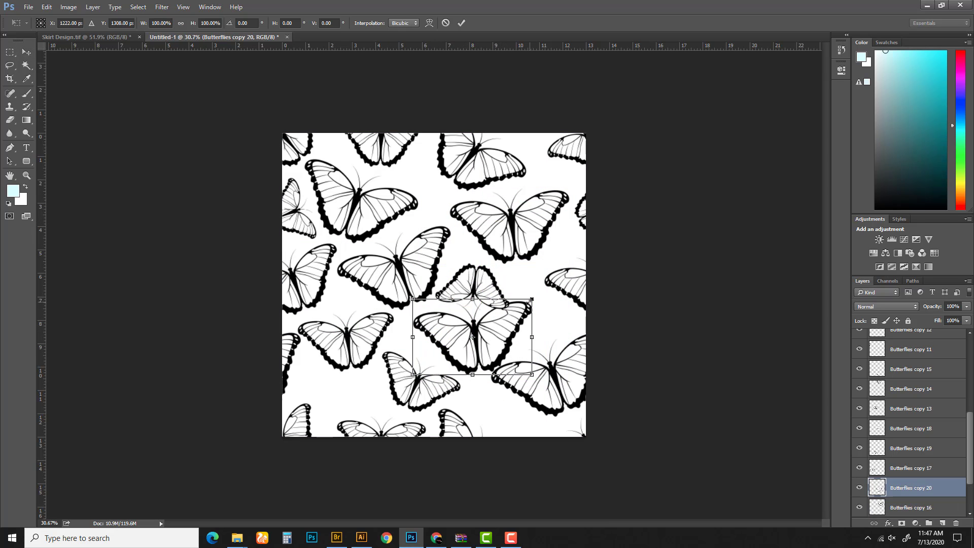
pyautogui.moveTo(532, 301); pyautogui.dragTo(529, 324)
pyautogui.moveTo(506, 349); pyautogui.dragTo(488, 357)
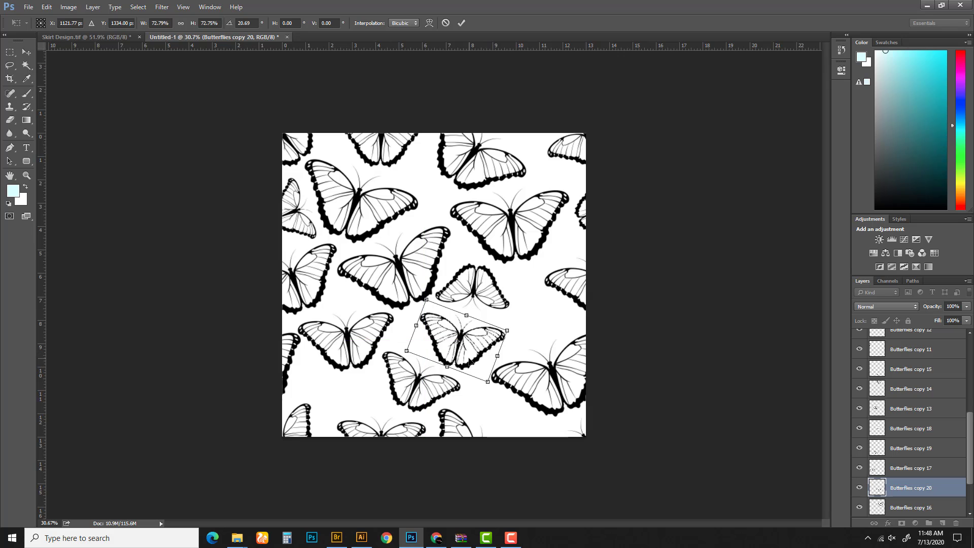
pyautogui.press('Return')
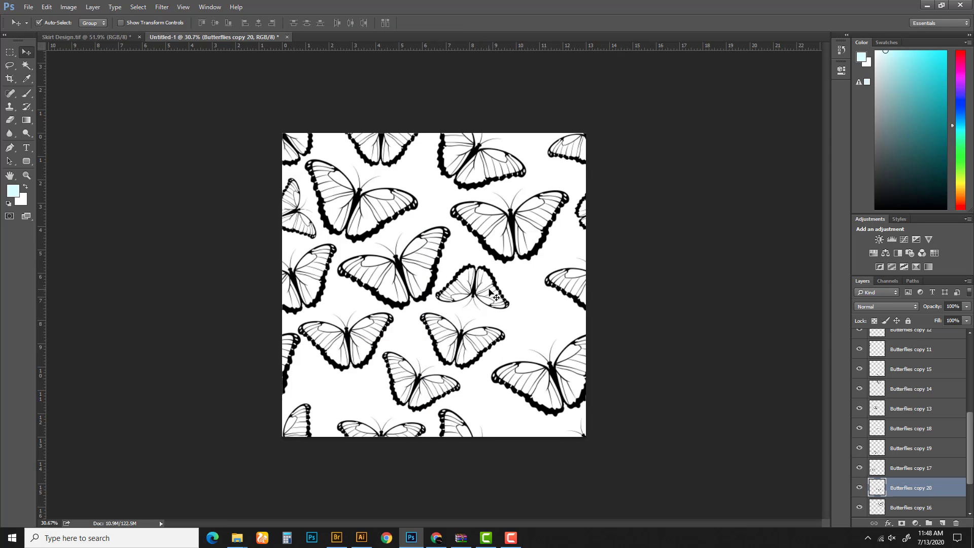
# Flip the small butterfly near the canvas center vertically and shift it slightly down and to the right
pyautogui.click(495, 296)
pyautogui.hotkey('ctrl', 't')
pyautogui.rightClick(488, 299)
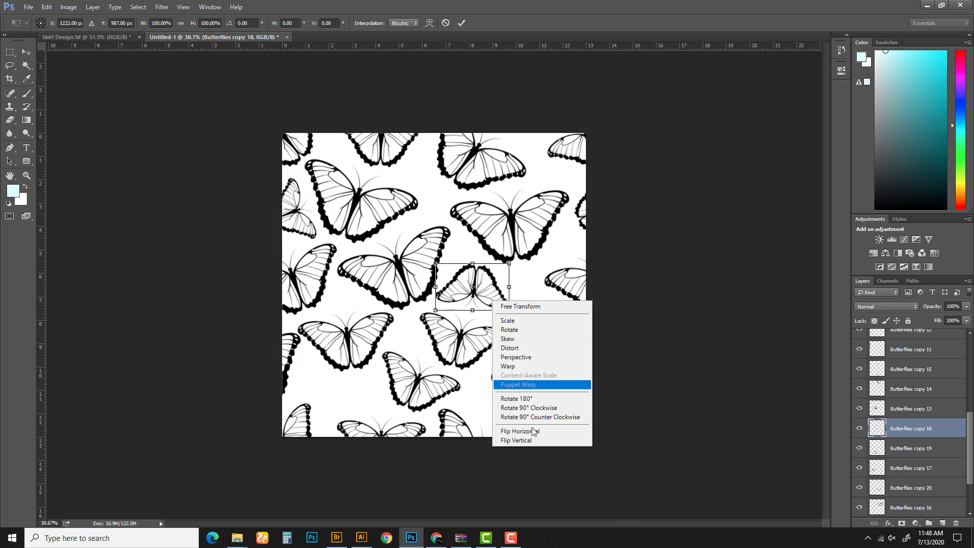
pyautogui.click(527, 437)
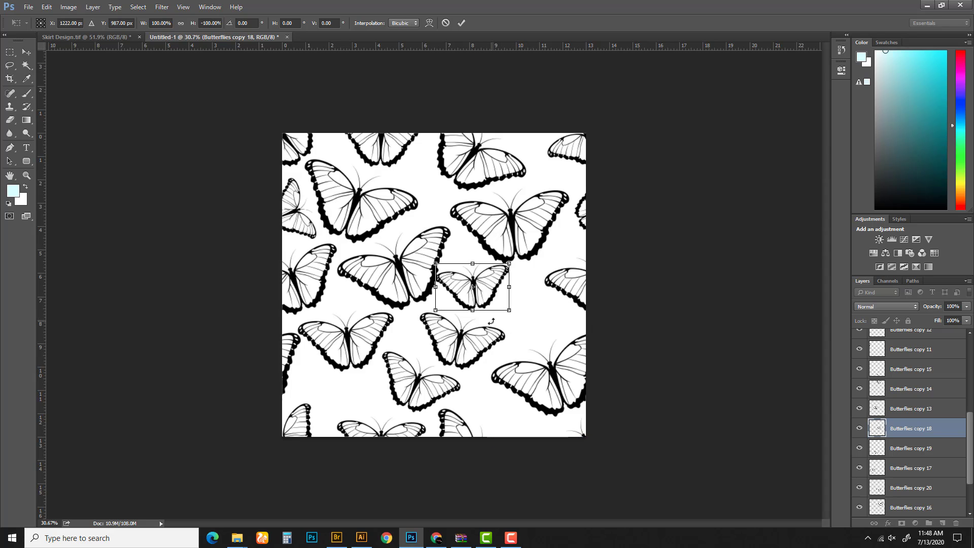
pyautogui.press('Return')
pyautogui.moveTo(481, 297)
pyautogui.mouseDown()
pyautogui.moveTo(484, 274)
pyautogui.moveTo(482, 304)
pyautogui.mouseUp()
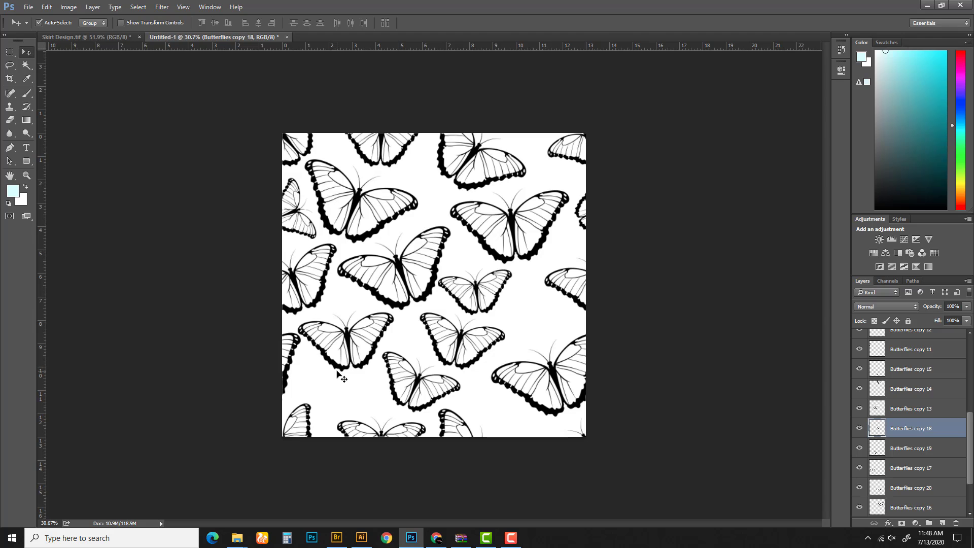
pyautogui.press('Right')
pyautogui.press('Right')
pyautogui.press('Right')
pyautogui.press('Right')
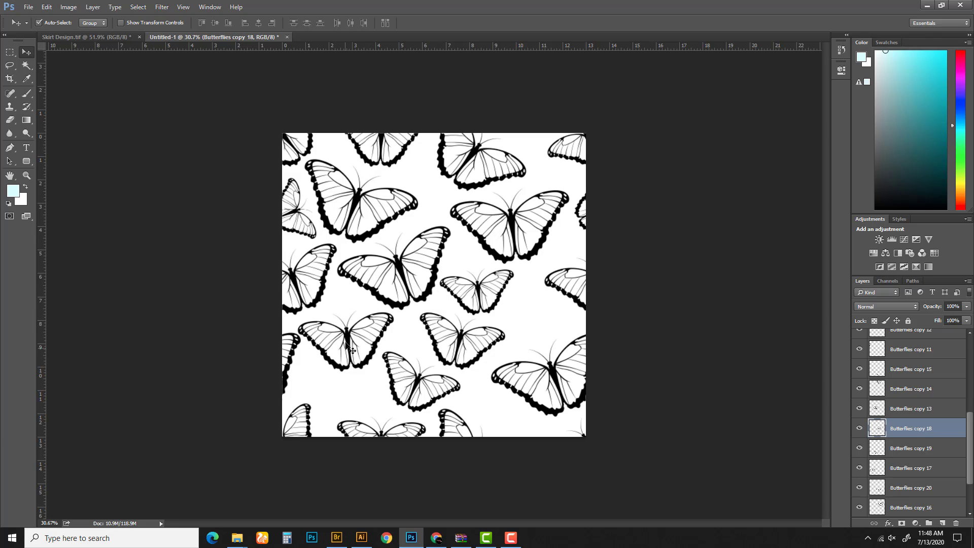
# Place a duplicate of the small central butterfly, scaled to about 73% and rotated about -22°, in the lower-left gap near X 381 px, Y 1702 px
pyautogui.click(348, 346)
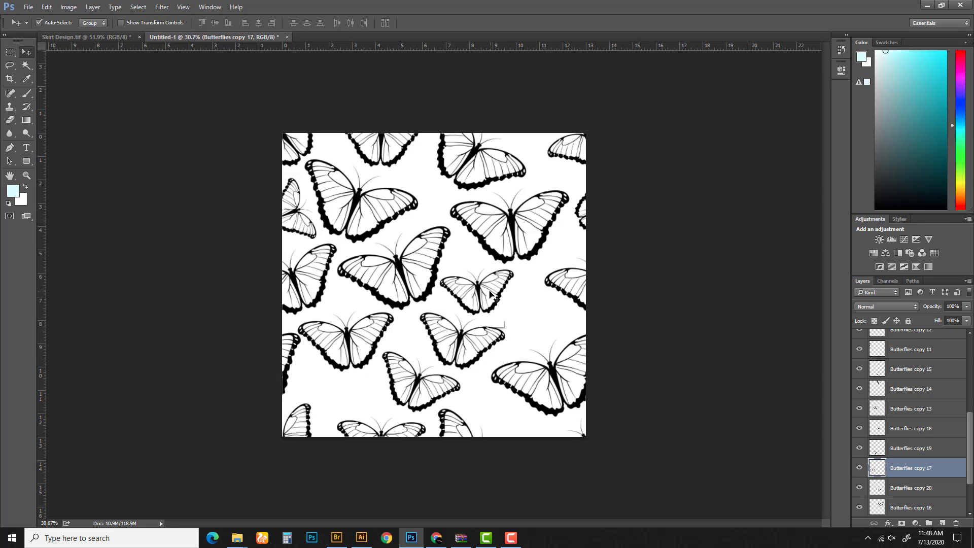
pyautogui.moveTo(491, 295); pyautogui.dragTo(368, 381)
pyautogui.hotkey('ctrl', 't')
pyautogui.moveTo(375, 370)
pyautogui.mouseDown()
pyautogui.moveTo(382, 380)
pyautogui.moveTo(363, 357)
pyautogui.mouseUp()
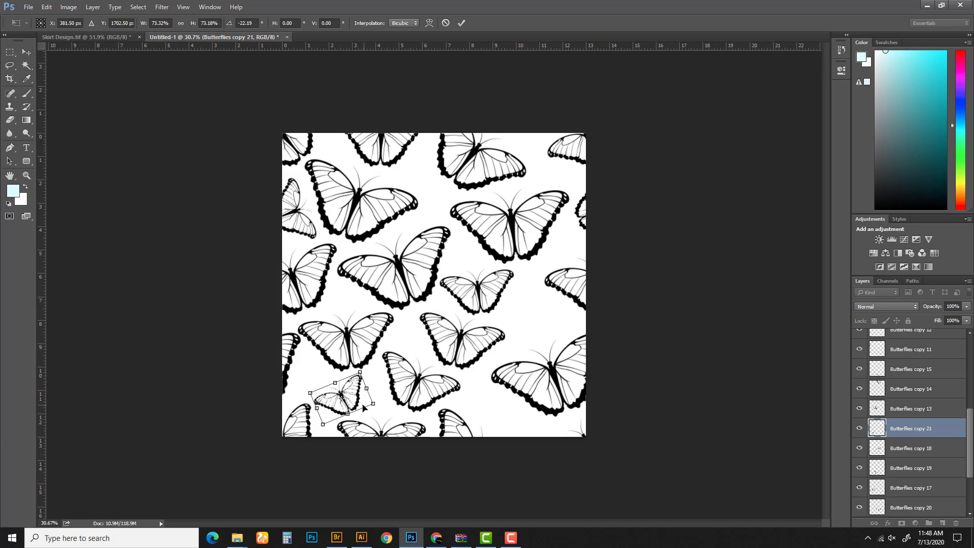
pyautogui.moveTo(363, 407)
pyautogui.mouseDown()
pyautogui.moveTo(360, 397)
pyautogui.moveTo(362, 404)
pyautogui.mouseUp()
pyautogui.press('Return')
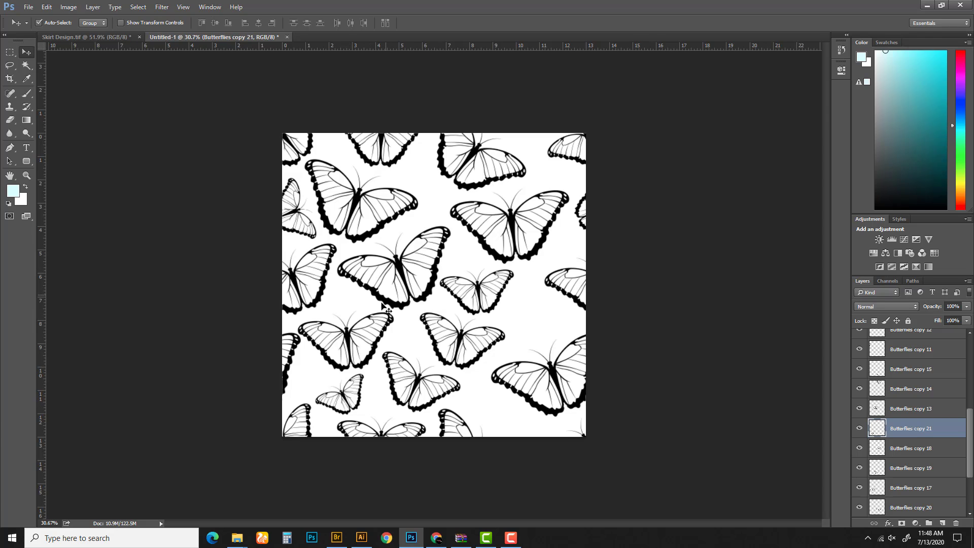
# Place a duplicate of the large center-left butterfly, scaled to about 59% and rotated about 88°, in the right-hand gap at X 1566 px, Y 1138 px
pyautogui.click(366, 339)
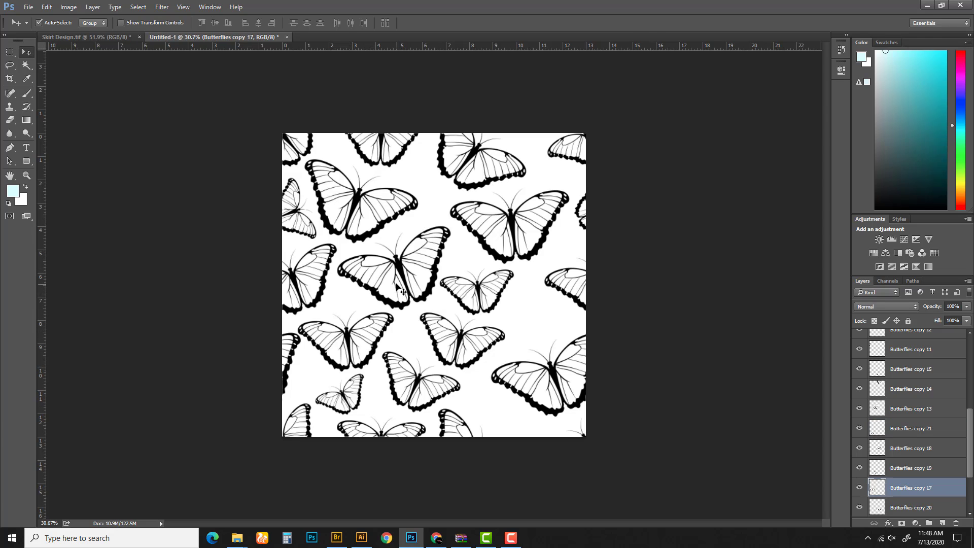
pyautogui.moveTo(390, 287); pyautogui.dragTo(565, 291)
pyautogui.hotkey('ctrl', 't')
pyautogui.moveTo(578, 258); pyautogui.dragTo(556, 331)
pyautogui.moveTo(530, 317); pyautogui.dragTo(529, 337)
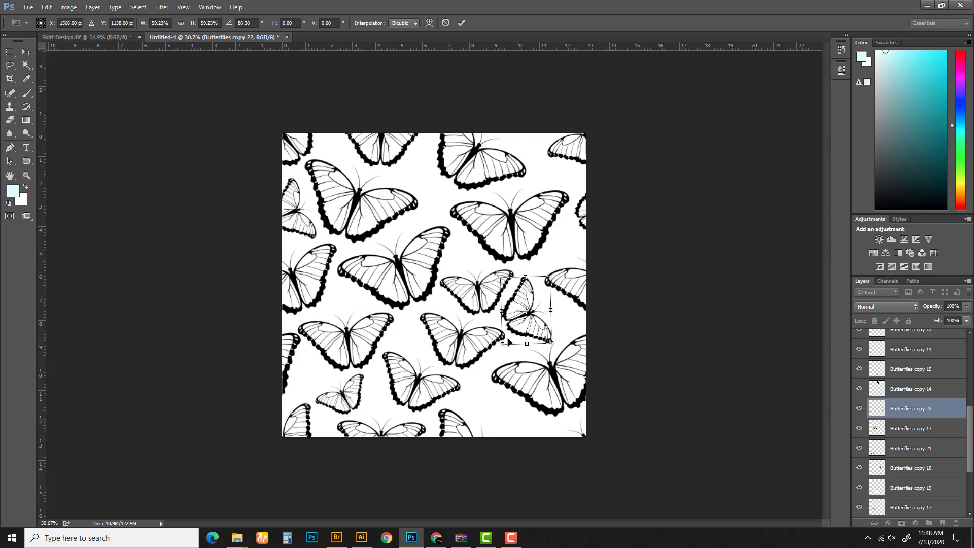
pyautogui.press('Return')
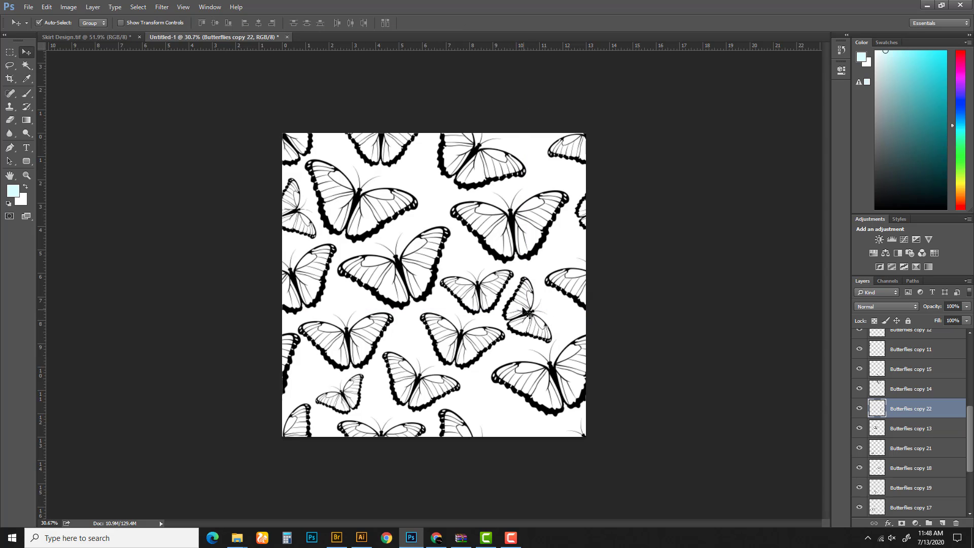
# Place a rotated duplicate of the sideways small butterfly across the canvas's bottom edge, below the large lower-right butterfly
pyautogui.moveTo(517, 305); pyautogui.dragTo(507, 423)
pyautogui.hotkey('ctrl', 't')
pyautogui.moveTo(591, 351); pyautogui.dragTo(429, 421)
pyautogui.moveTo(532, 423); pyautogui.dragTo(519, 438)
pyautogui.press('Return')
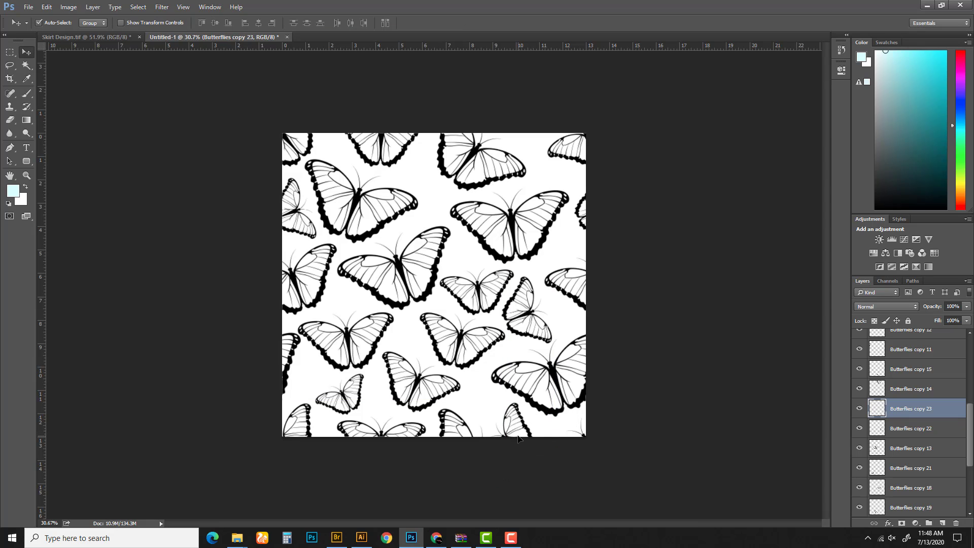
# Duplicate the new bottom-edge butterfly and remove the part of the copy that lies inside the canvas
pyautogui.hotkey('ctrl', 'j')
pyautogui.click(14, 62)
pyautogui.click(9, 52)
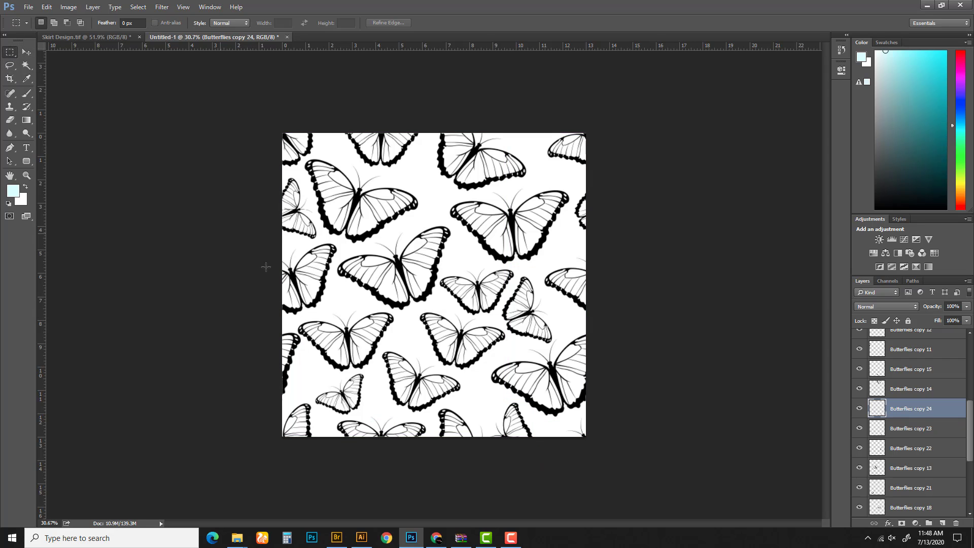
pyautogui.moveTo(402, 335)
pyautogui.mouseDown()
pyautogui.moveTo(600, 427)
pyautogui.moveTo(608, 458)
pyautogui.mouseUp()
pyautogui.click(590, 470)
# Move the remaining wing piece to the canvas's top edge at X 1446.5 px, Y 97 px
pyautogui.hotkey('ctrl', 't')
pyautogui.moveTo(520, 452); pyautogui.dragTo(554, 205)
pyautogui.hotkey('ctrl', 'space')
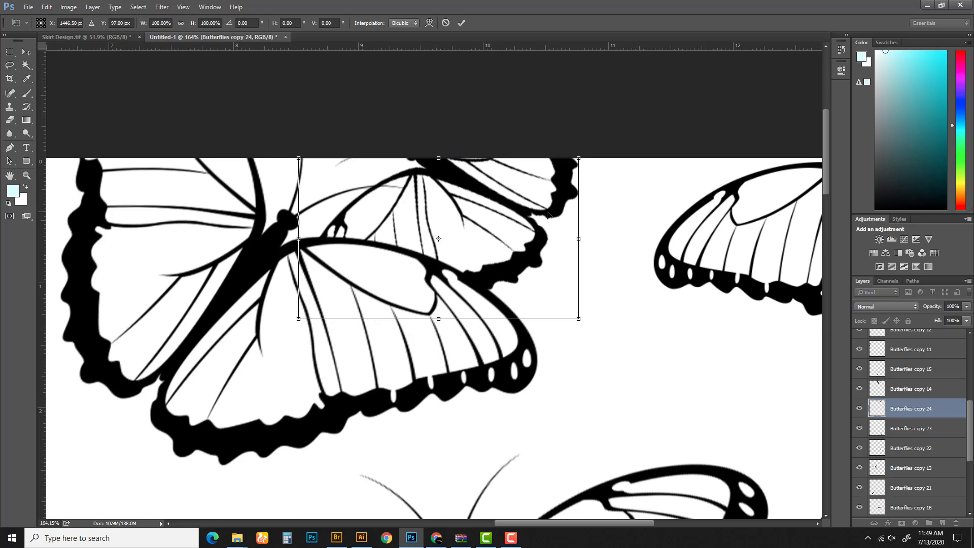
pyautogui.press('Return')
# Shift the large top-edge butterfly and its matching bottom-edge wing piece together about 70 px to the left
pyautogui.press('z')
pyautogui.moveTo(616, 206); pyautogui.dragTo(522, 264)
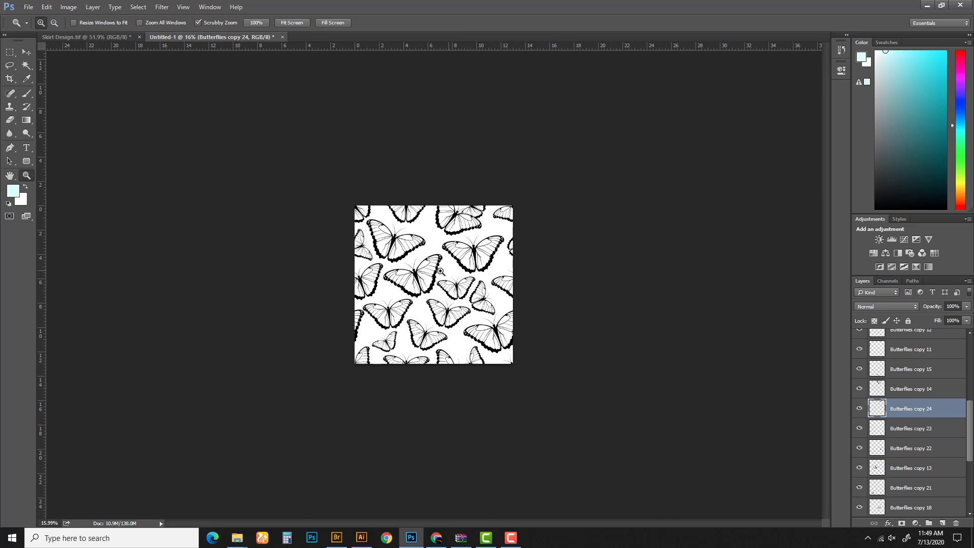
pyautogui.moveTo(451, 276); pyautogui.dragTo(463, 277)
pyautogui.press('v')
pyautogui.click(461, 209)
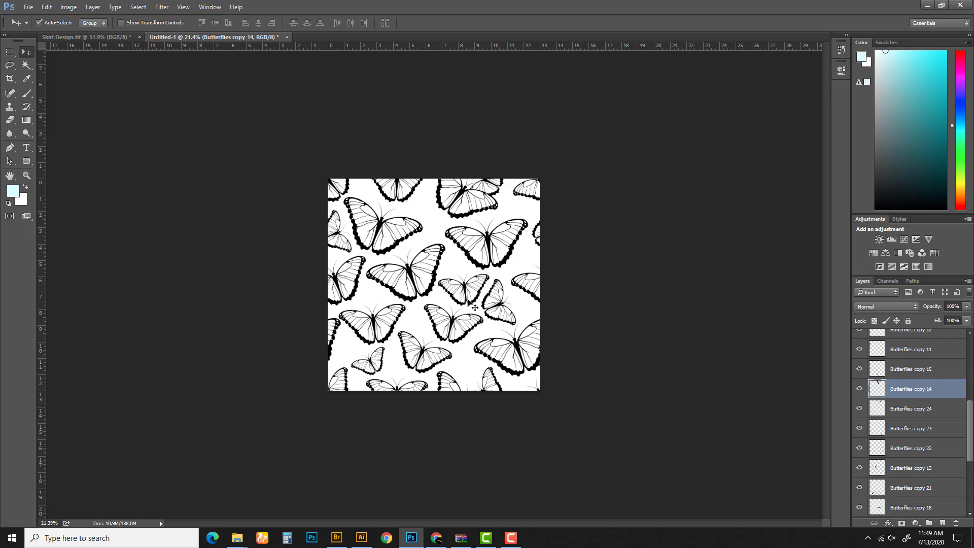
pyautogui.keyDown('shift'); pyautogui.click(446, 381); pyautogui.keyUp('shift')
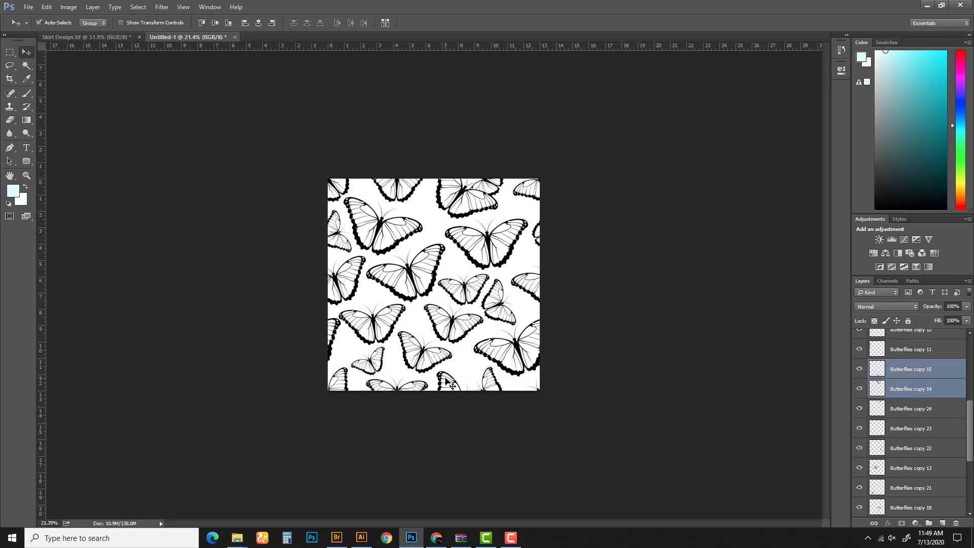
pyautogui.hotkey('shift', 'Left')
pyautogui.hotkey('shift', 'Left')
pyautogui.hotkey('shift', 'Left')
pyautogui.hotkey('shift', 'Left')
pyautogui.hotkey('shift', 'Left')
pyautogui.hotkey('shift', 'Left')
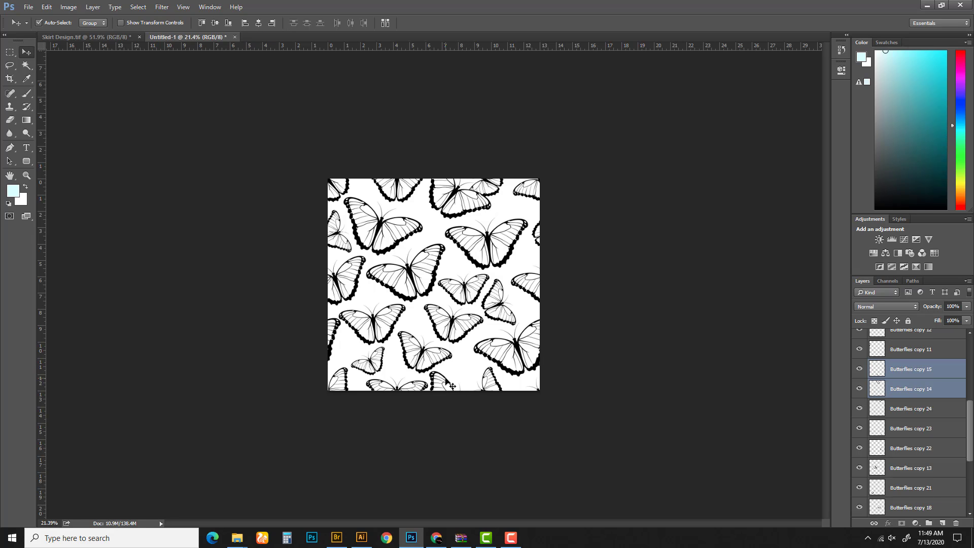
pyautogui.hotkey('shift', 'Left')
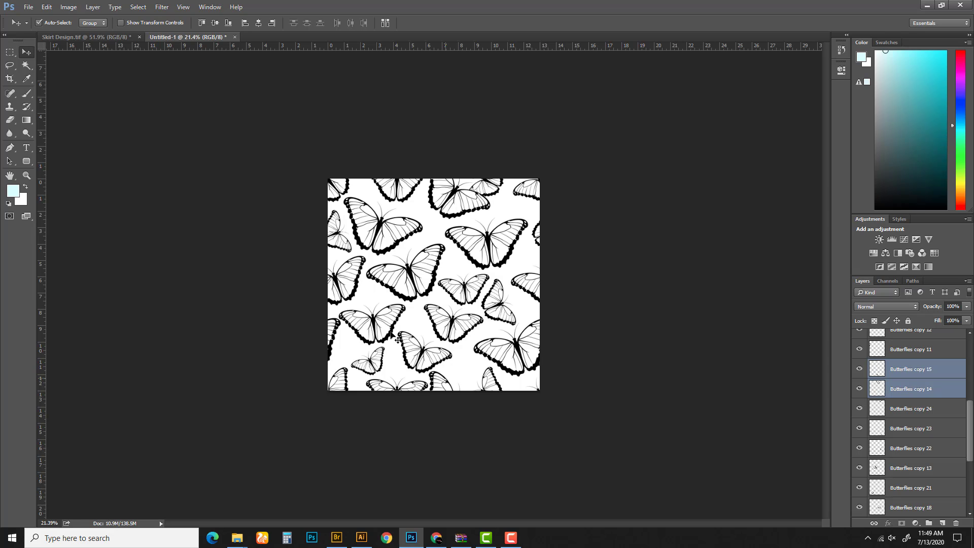
# Shift the small top-edge wing piece and its matching bottom-edge butterfly together about 40 px to the right
pyautogui.click(494, 194)
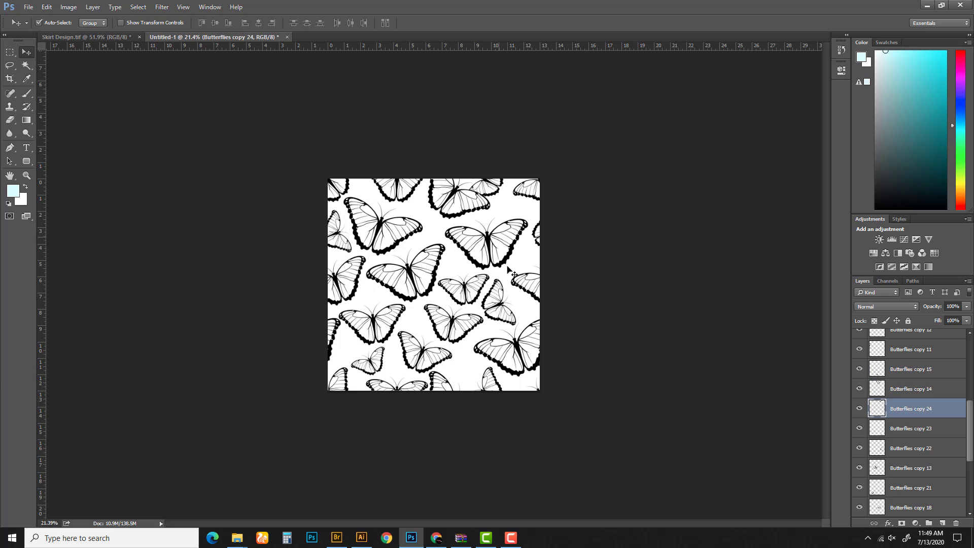
pyautogui.keyDown('shift'); pyautogui.click(490, 386); pyautogui.keyUp('shift')
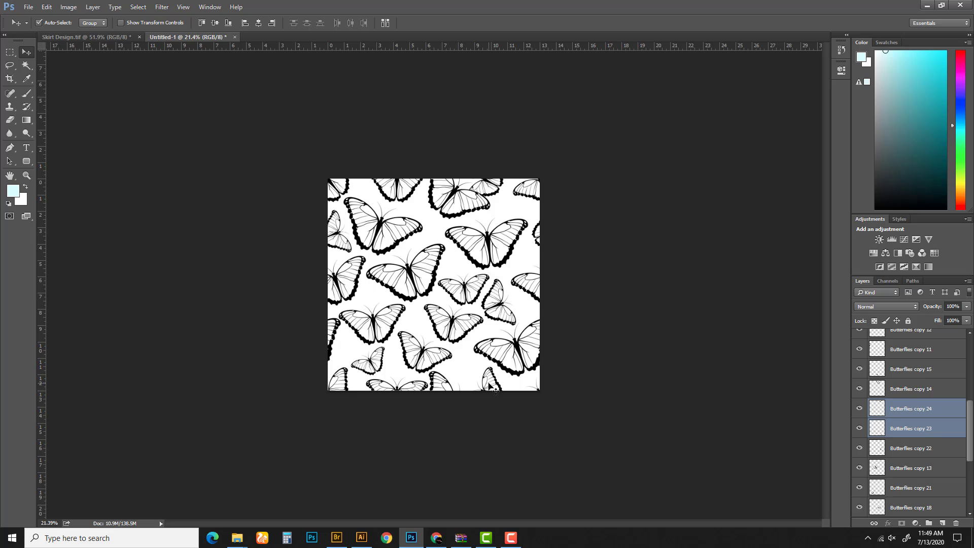
pyautogui.hotkey('shift', 'Right')
pyautogui.hotkey('shift', 'Right')
pyautogui.hotkey('shift', 'Right')
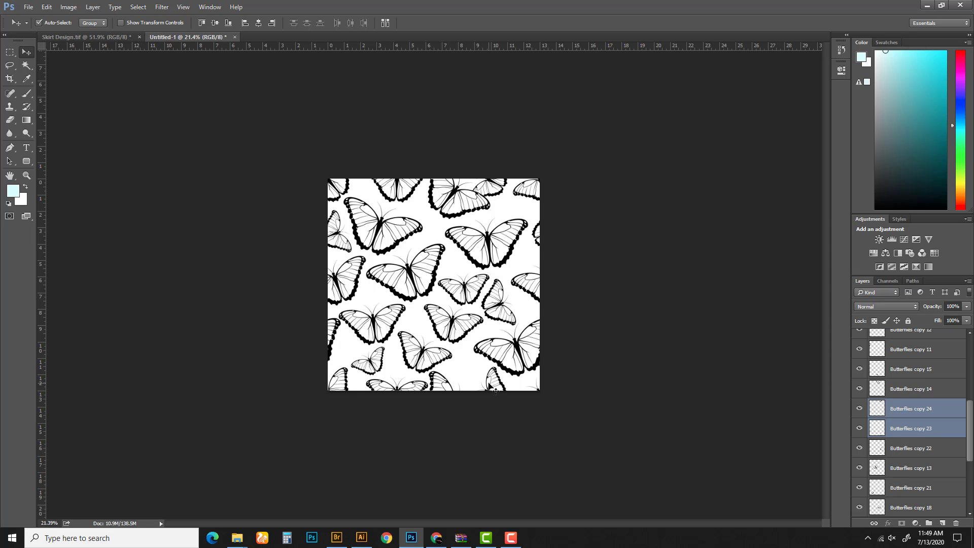
pyautogui.hotkey('shift', 'Right')
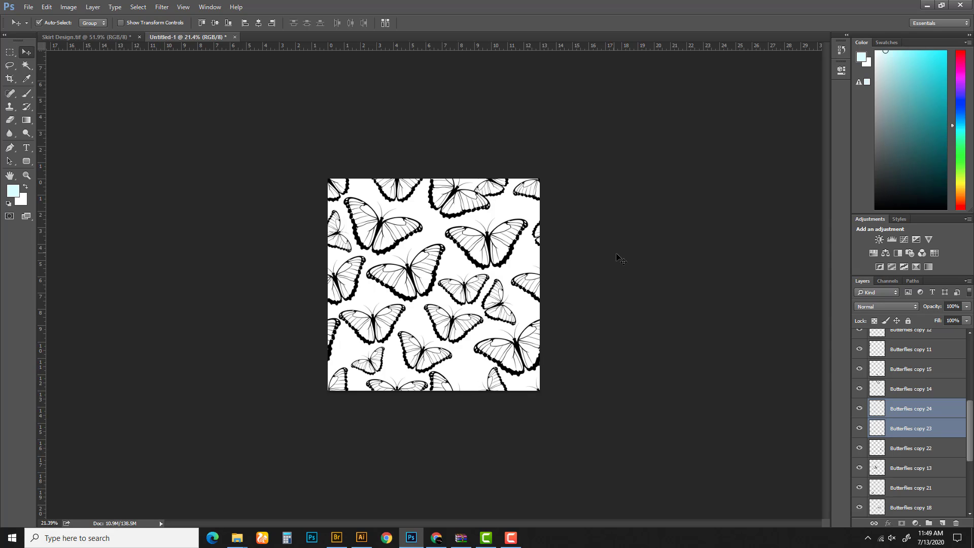
# Shift the upright butterfly split across the top and bottom edges, both parts together, about 110 px to the left
pyautogui.click(409, 386)
pyautogui.keyDown('shift'); pyautogui.click(403, 194); pyautogui.keyUp('shift')
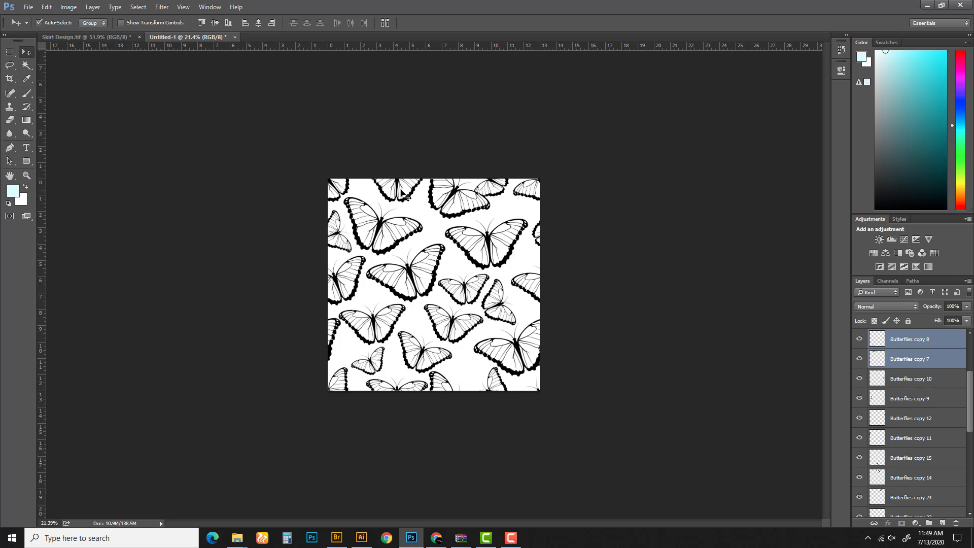
pyautogui.hotkey('shift', 'Left')
pyautogui.hotkey('shift', 'Left')
pyautogui.hotkey('shift', 'Left')
pyautogui.hotkey('shift', 'Left')
pyautogui.hotkey('shift', 'Left')
pyautogui.hotkey('shift', 'Left')
pyautogui.hotkey('shift', 'Left')
pyautogui.hotkey('shift', 'Left')
pyautogui.hotkey('shift', 'Left')
pyautogui.hotkey('shift', 'Left')
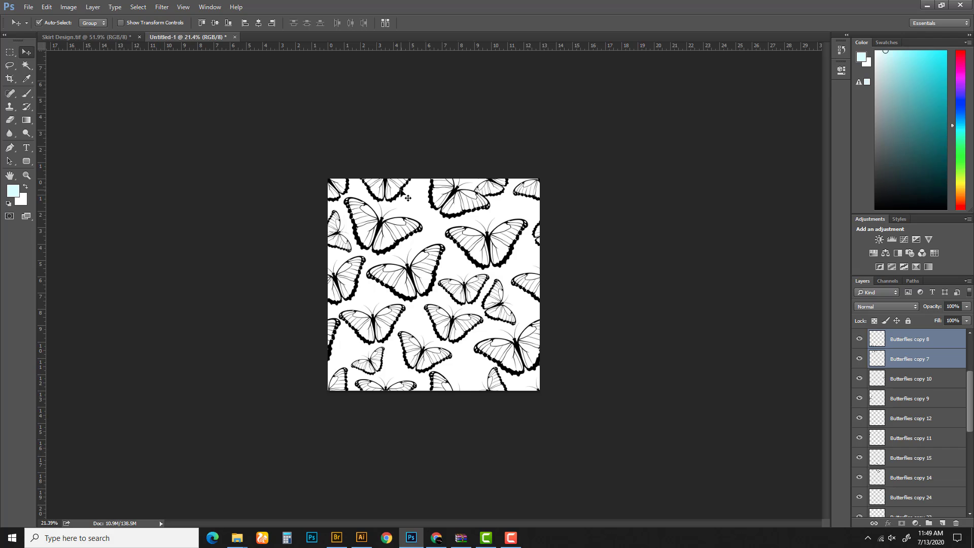
pyautogui.hotkey('shift', 'Left')
# Shift the large top-edge butterfly and its bottom-edge wing piece together about 140 px left, and nudge both back about 20 px right
pyautogui.click(459, 384)
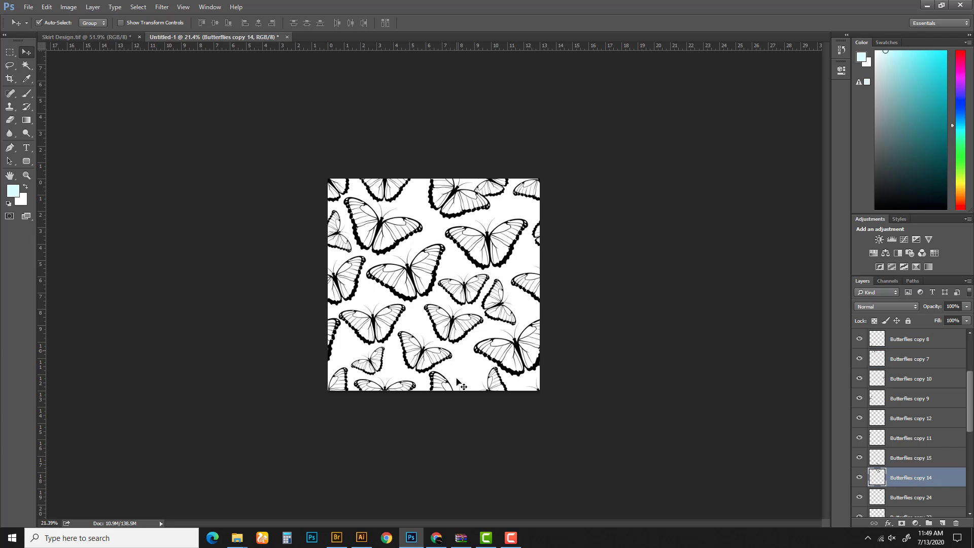
pyautogui.keyDown('shift'); pyautogui.click(447, 383); pyautogui.keyUp('shift')
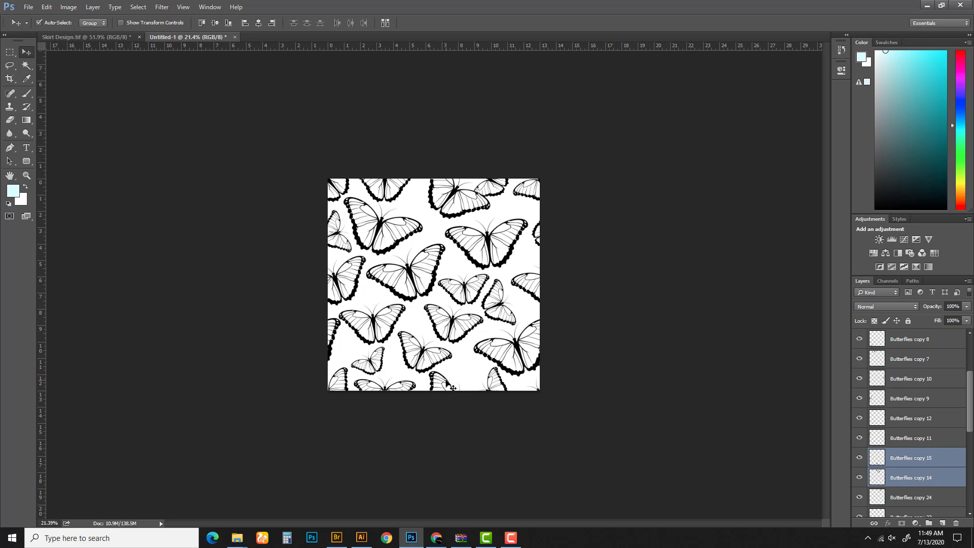
pyautogui.hotkey('shift', 'Left')
pyautogui.hotkey('shift', 'Left')
pyautogui.hotkey('shift', 'Left')
pyautogui.hotkey('shift', 'Left')
pyautogui.hotkey('shift', 'Left')
pyautogui.hotkey('shift', 'Left')
pyautogui.hotkey('shift', 'Left')
pyautogui.hotkey('shift', 'Left')
pyautogui.hotkey('shift', 'Left')
pyautogui.hotkey('shift', 'Left')
pyautogui.hotkey('shift', 'Left')
pyautogui.hotkey('shift', 'Left')
pyautogui.hotkey('shift', 'Left')
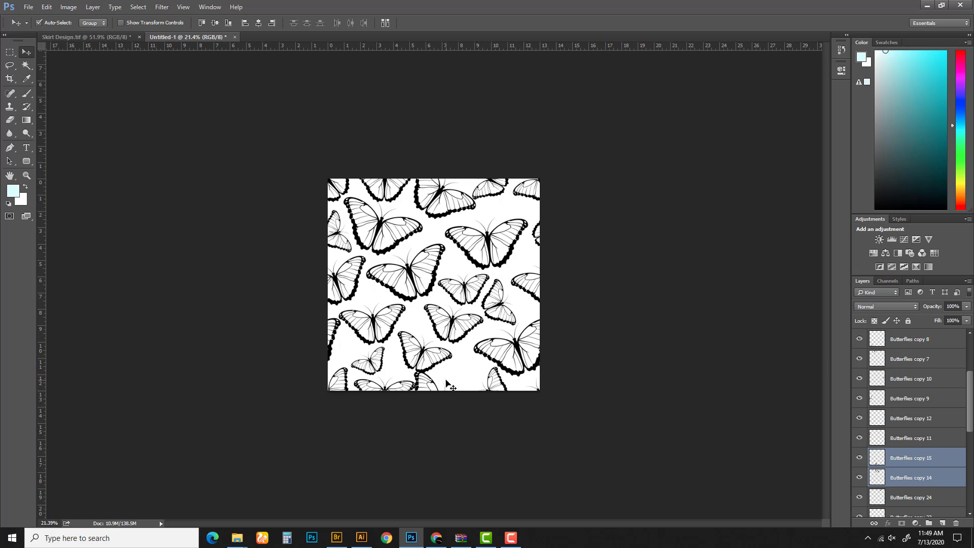
pyautogui.hotkey('shift', 'Left')
pyautogui.press('Right')
pyautogui.press('Right')
pyautogui.press('Right')
pyautogui.press('Right')
pyautogui.press('Right')
pyautogui.press('Right')
pyautogui.press('Right')
pyautogui.press('Right')
pyautogui.press('Right')
pyautogui.press('Right')
pyautogui.press('Right')
pyautogui.press('Right')
pyautogui.press('Right')
pyautogui.press('Right')
pyautogui.press('Right')
pyautogui.press('Right')
pyautogui.press('Right')
pyautogui.press('Right')
pyautogui.press('Right')
pyautogui.press('Right')
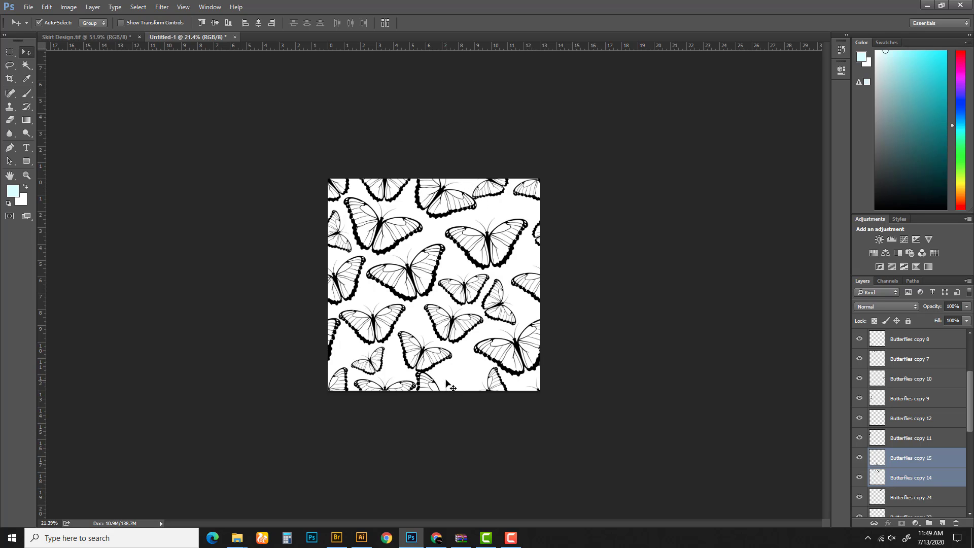
# Nudge the large top-edge butterfly and its matching bottom-edge wing piece together about 10 px to the left
pyautogui.press('Left')
pyautogui.press('Left')
pyautogui.press('Left')
pyautogui.press('Left')
pyautogui.press('Left')
pyautogui.press('Left')
pyautogui.press('Left')
pyautogui.press('Left')
pyautogui.press('Left')
pyautogui.press('Left')
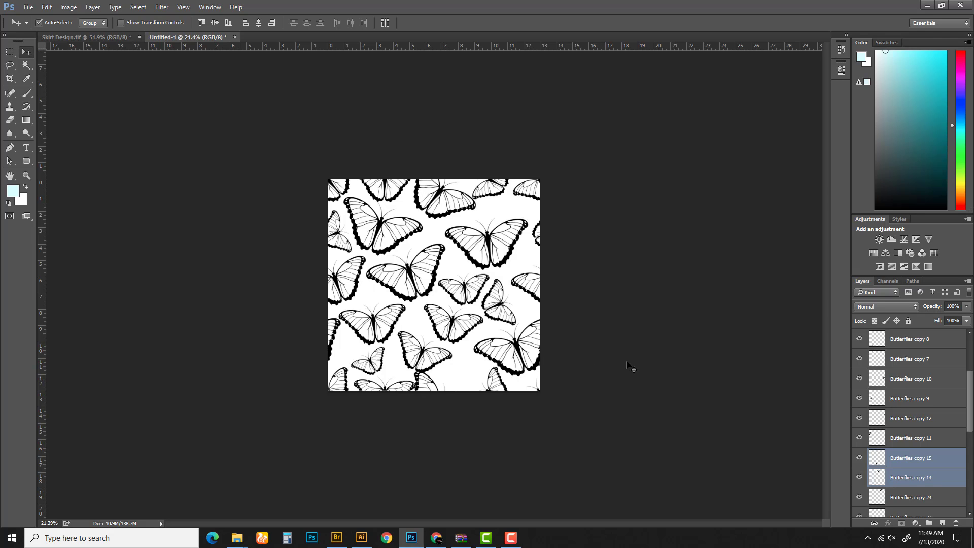
# Move the tilted butterfly just above the bottom edge up about 40 px, clear of the wing piece below it
pyautogui.click(422, 364)
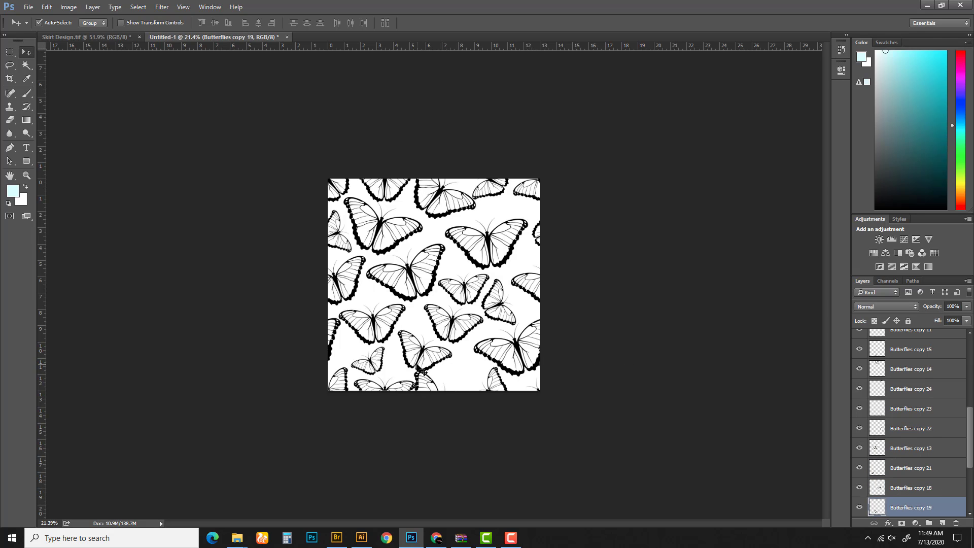
pyautogui.hotkey('shift', 'Up')
pyautogui.hotkey('shift', 'Up')
pyautogui.hotkey('shift', 'Up')
pyautogui.hotkey('shift', 'Up')
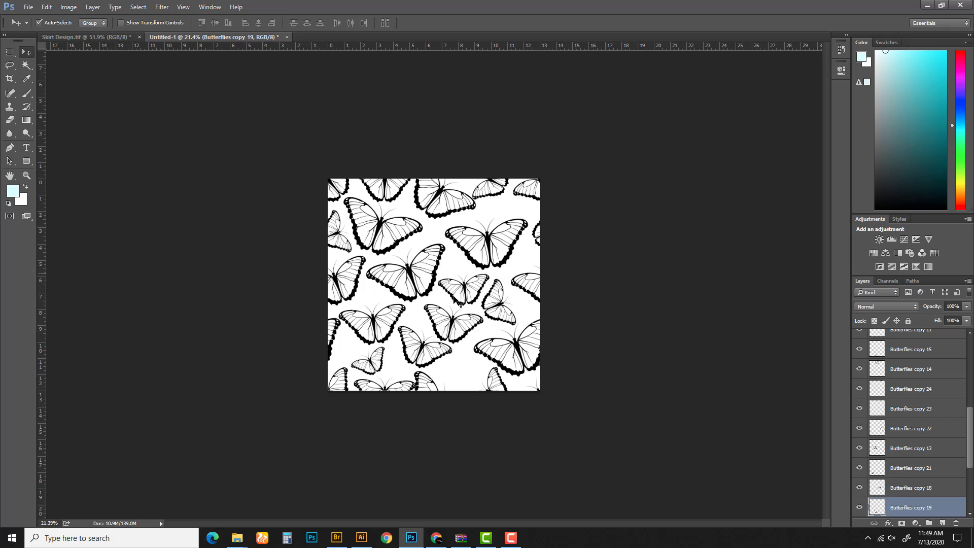
# Duplicate the small upright butterfly into the gap near the bottom edge, scale the copy down and centre it in the gap
pyautogui.click(458, 332)
pyautogui.click(469, 287)
pyautogui.keyDown('alt'); pyautogui.moveTo(472, 290); pyautogui.dragTo(483, 363); pyautogui.keyUp('alt')
pyautogui.hotkey('ctrl', 't')
pyautogui.press('Return')
pyautogui.hotkey('ctrl', '0')
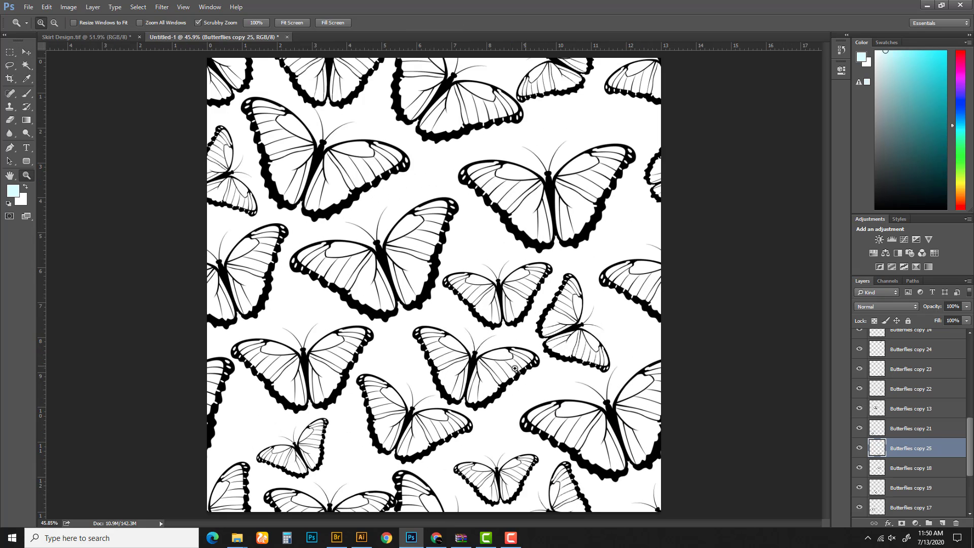
pyautogui.moveTo(512, 487); pyautogui.dragTo(506, 484)
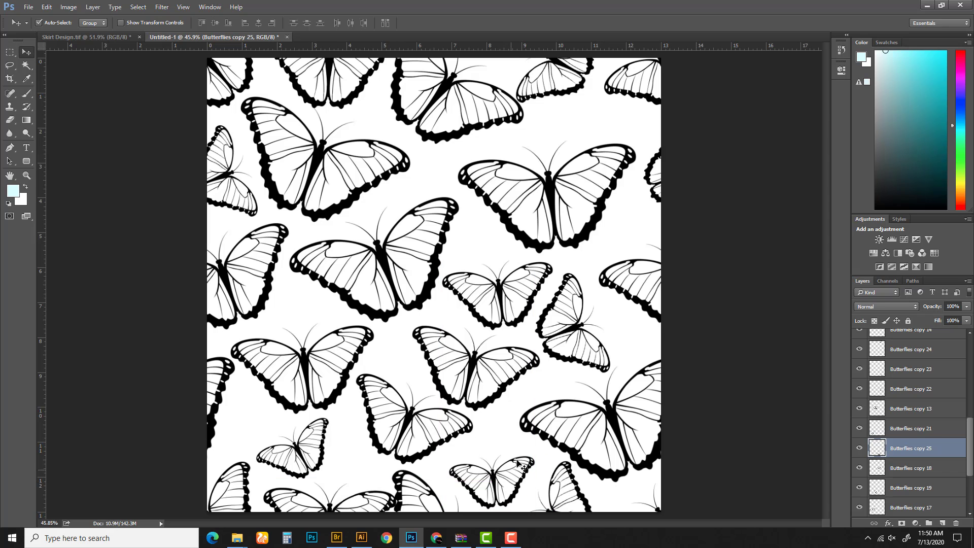
# Crop the document to its current canvas bounds, deleting the butterfly parts that extend beyond the edges
pyautogui.press('z')
pyautogui.moveTo(556, 332); pyautogui.dragTo(525, 367)
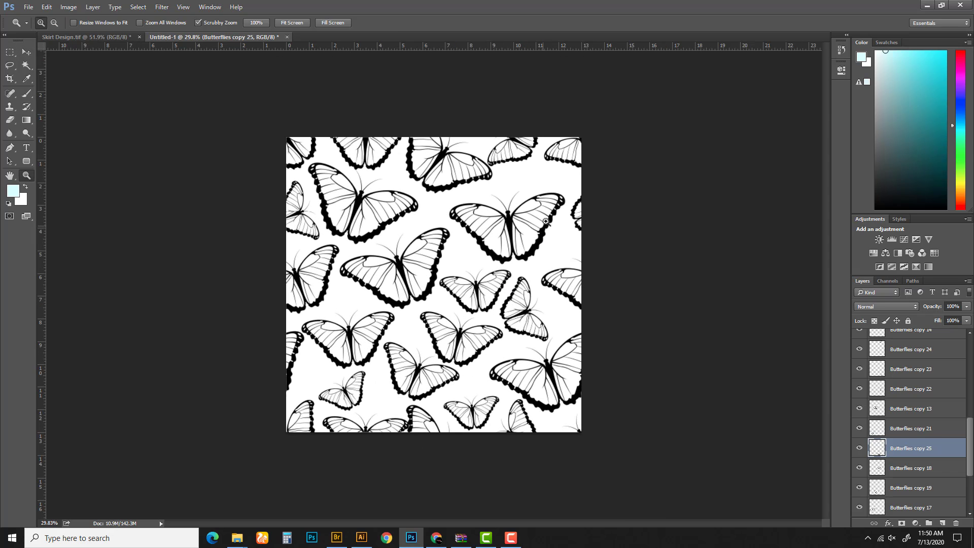
pyautogui.press('c')
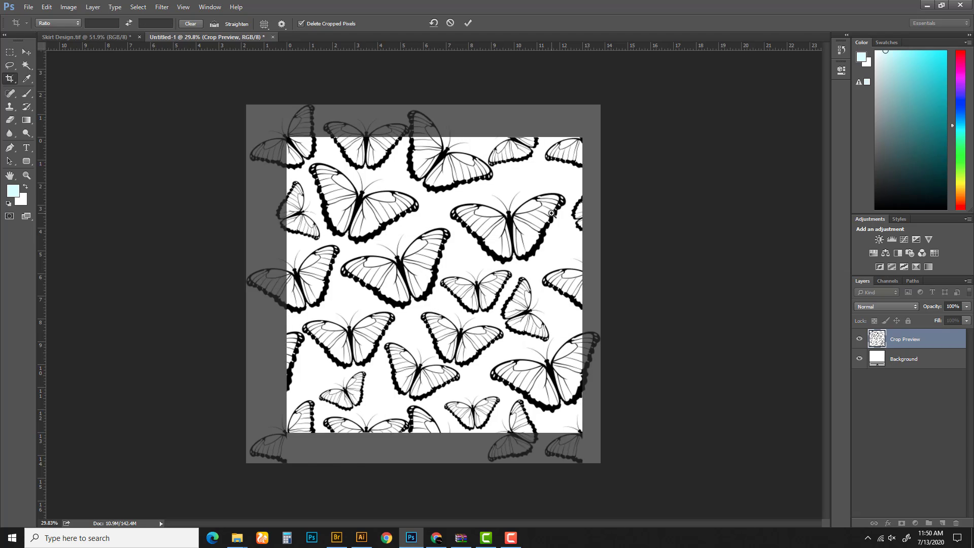
pyautogui.press('Return')
pyautogui.click(27, 52)
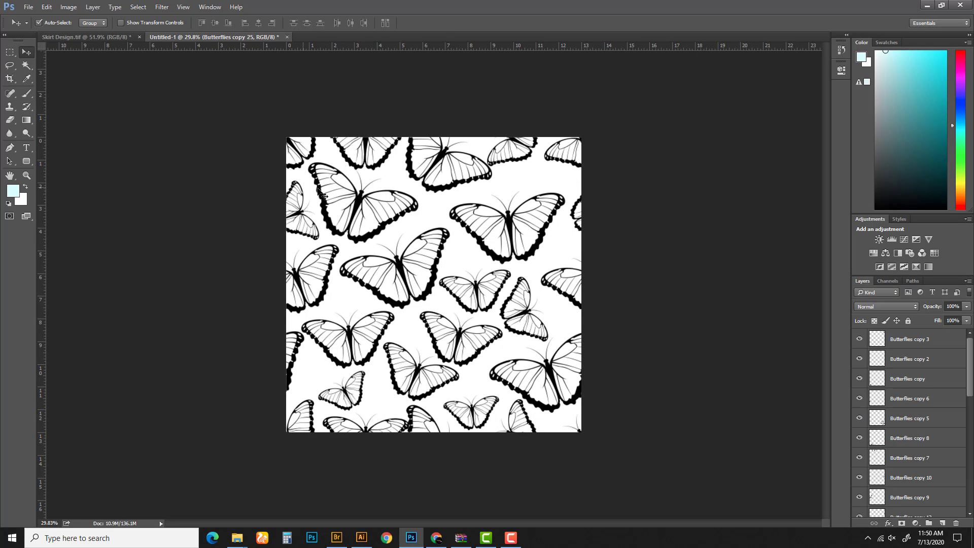
# Test the vertical repeat by placing a duplicate of all butterflies against the tile, inspect the seam and undo the duplication
pyautogui.moveTo(233, 135); pyautogui.dragTo(644, 444)
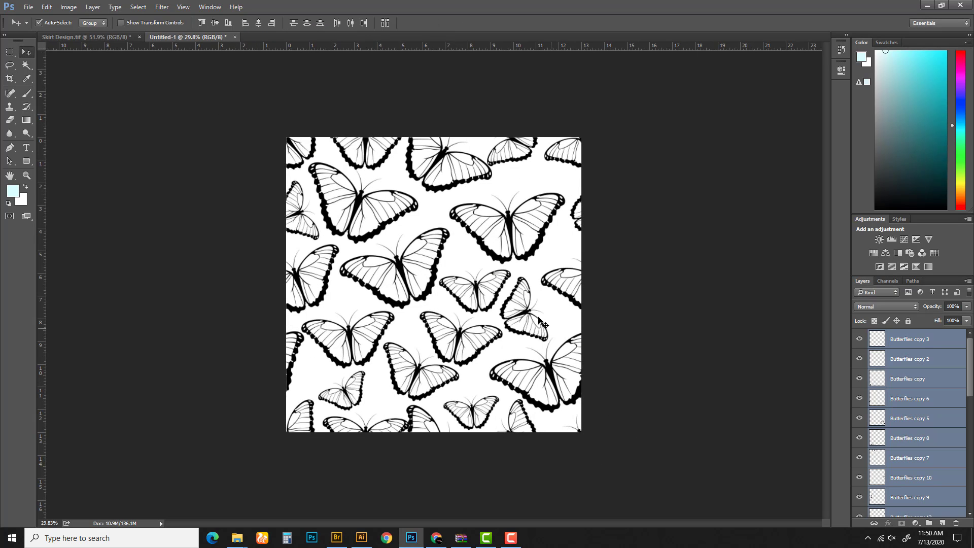
pyautogui.moveTo(501, 277); pyautogui.dragTo(519, 109)
pyautogui.press('z')
pyautogui.moveTo(355, 204); pyautogui.dragTo(402, 219)
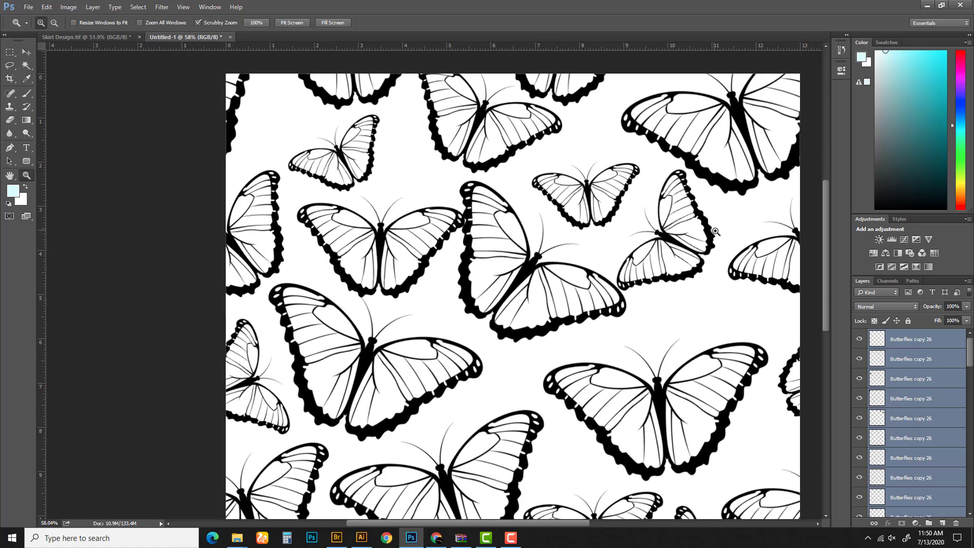
pyautogui.moveTo(715, 231); pyautogui.dragTo(755, 232)
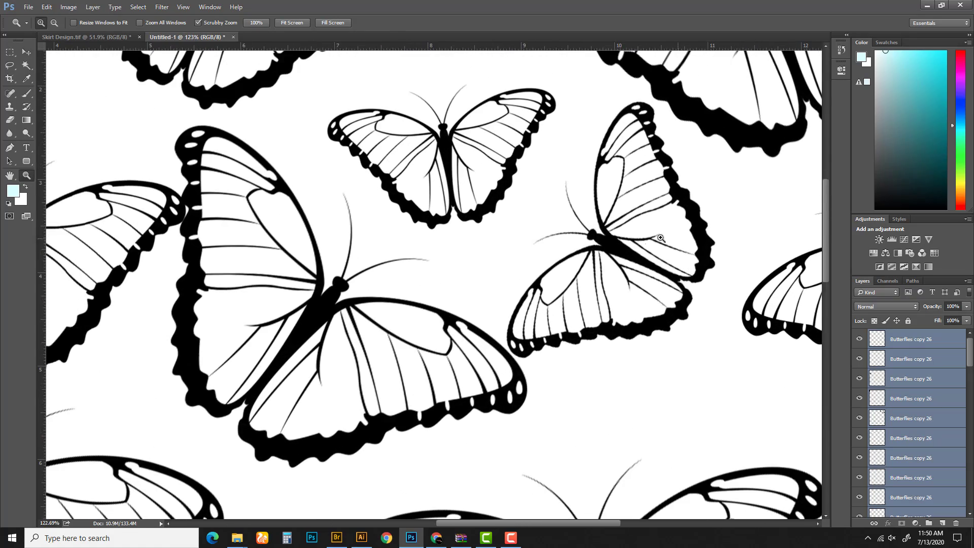
pyautogui.press('v')
pyautogui.press('z')
pyautogui.moveTo(615, 212); pyautogui.dragTo(532, 245)
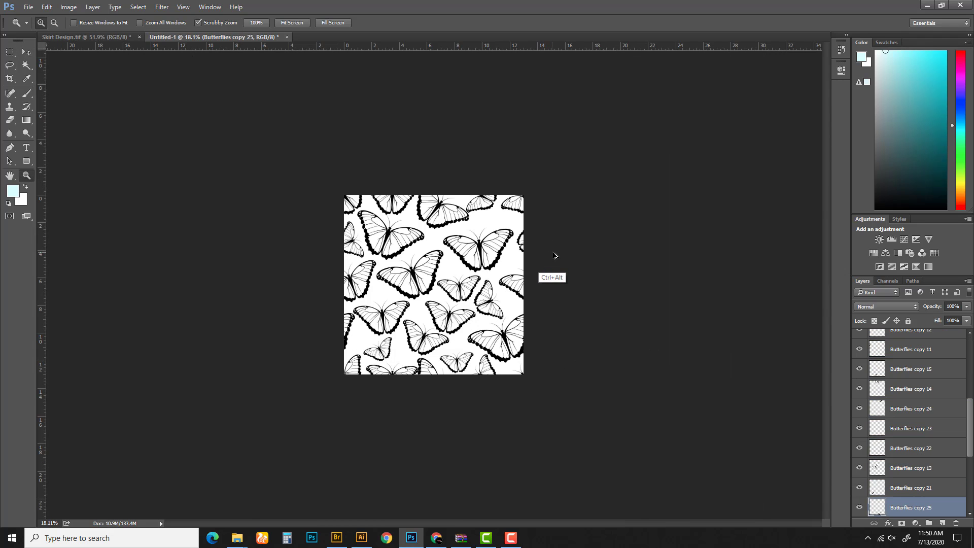
# Test the horizontal repeat by placing a duplicate of all butterflies beside the originals, inspect the seam and undo the duplication
pyautogui.press('v')
pyautogui.moveTo(607, 167); pyautogui.dragTo(343, 414)
pyautogui.moveTo(485, 307); pyautogui.dragTo(564, 282)
pyautogui.press('z')
pyautogui.moveTo(454, 197); pyautogui.dragTo(493, 432)
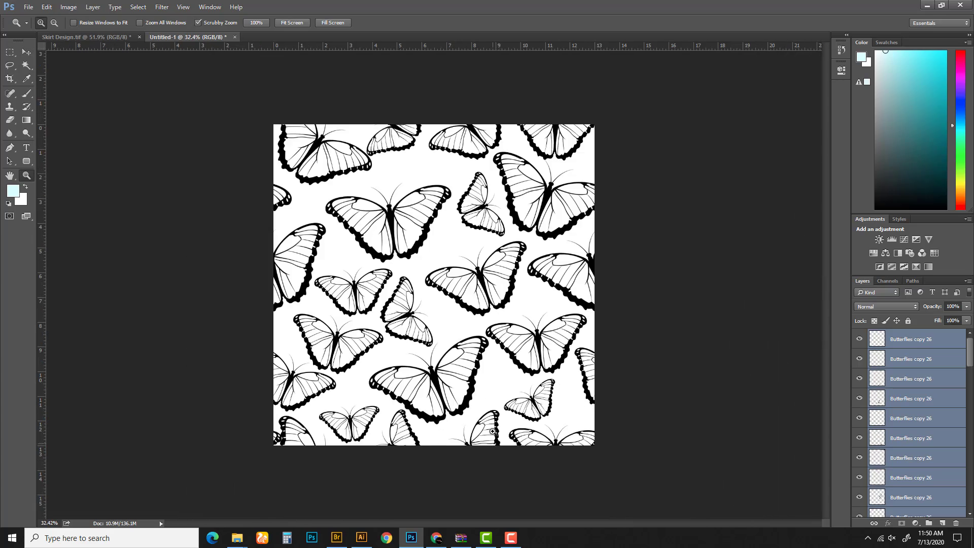
pyautogui.moveTo(506, 362); pyautogui.dragTo(511, 342)
pyautogui.hotkey('ctrl', 'alt', 'z')
pyautogui.hotkey('ctrl', 'alt', 'z')
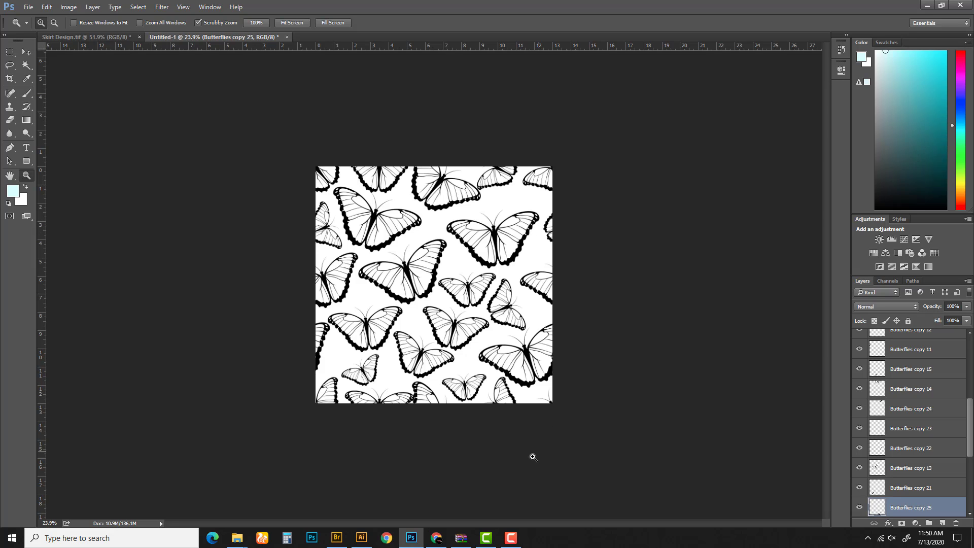
pyautogui.click(511, 537)
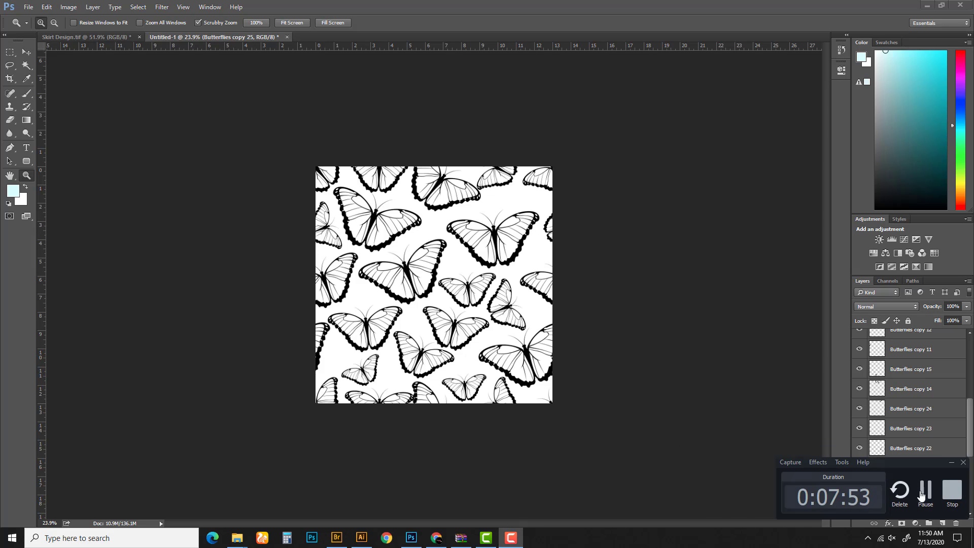
pyautogui.click(925, 494)
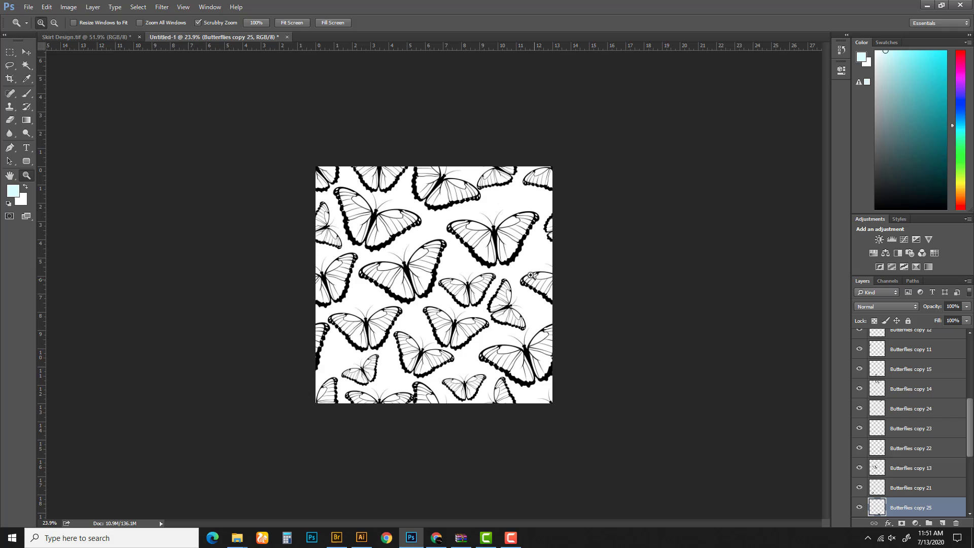
# Convert the locked Background into a regular layer named Layer 0
pyautogui.click(522, 269)
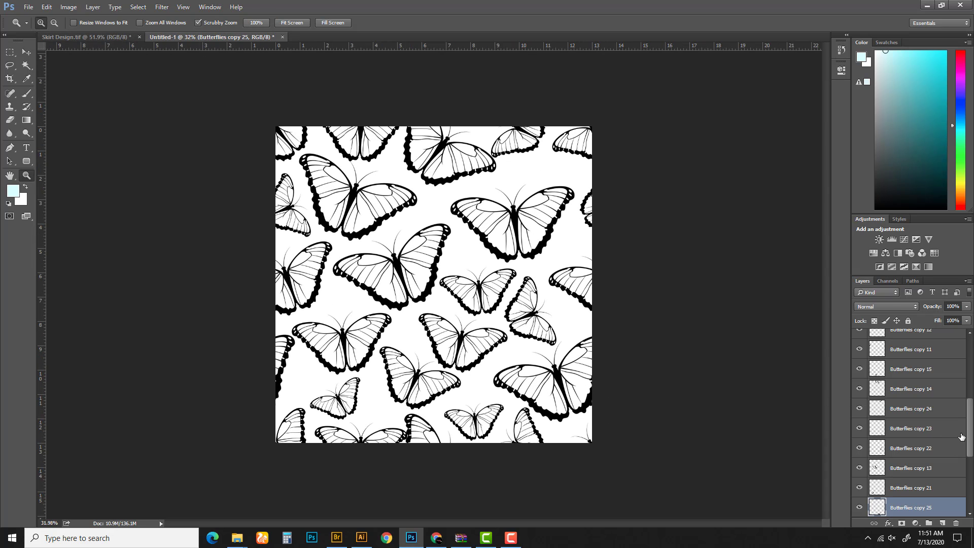
pyautogui.moveTo(970, 437); pyautogui.dragTo(950, 502)
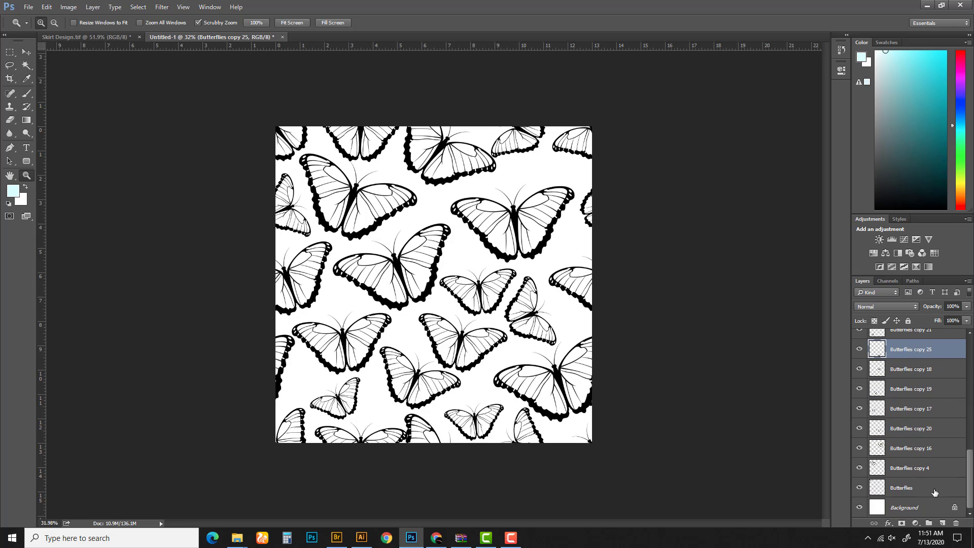
pyautogui.click(950, 493)
pyautogui.doubleClick(944, 508)
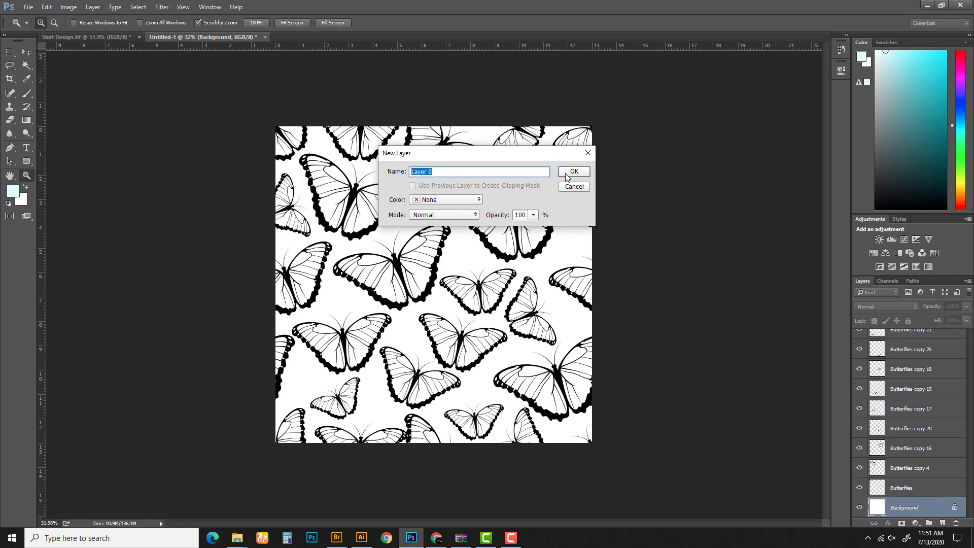
pyautogui.click(567, 174)
# Merge all the butterfly layers above Layer 0 into a single layer
pyautogui.click(954, 495)
pyautogui.moveTo(970, 484); pyautogui.dragTo(970, 362)
pyautogui.keyDown('shift'); pyautogui.click(931, 342); pyautogui.keyUp('shift')
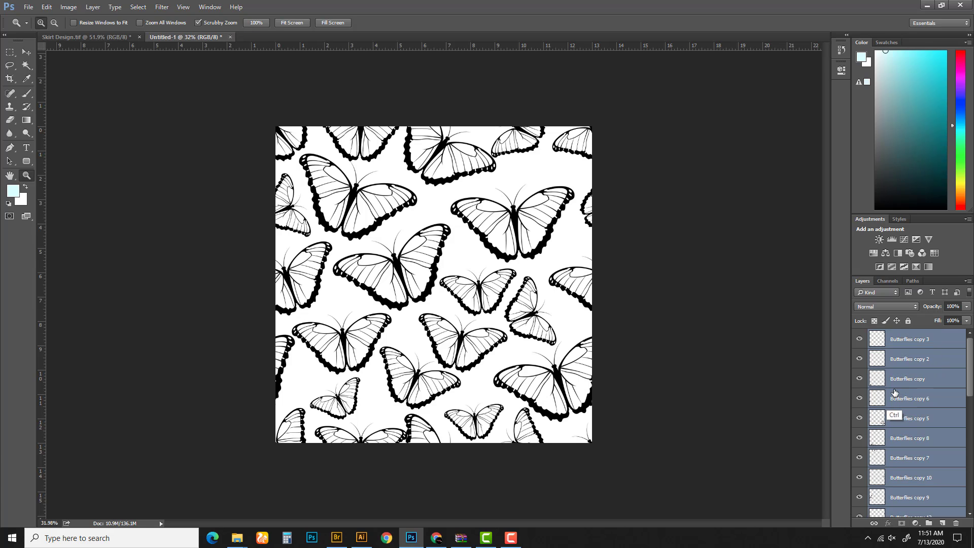
pyautogui.hotkey('ctrl', 'e')
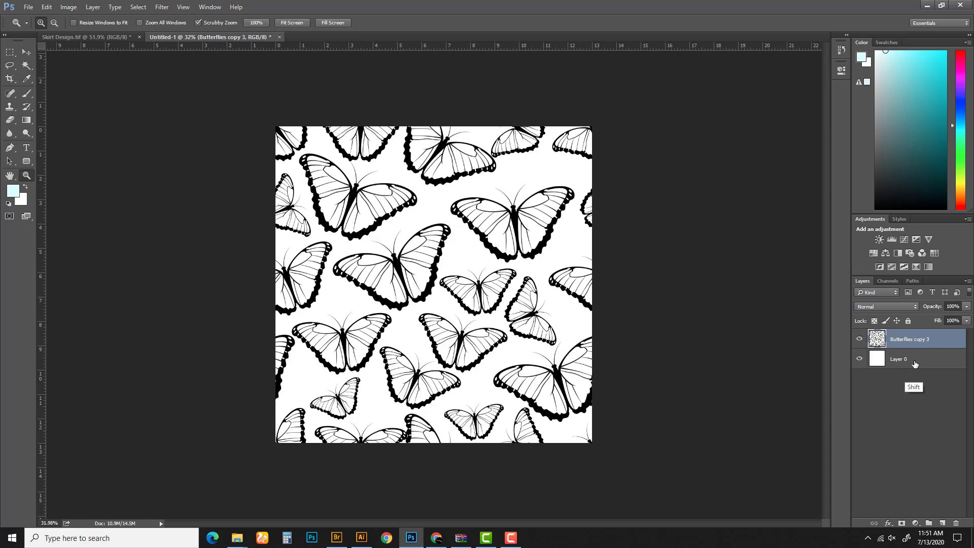
# Duplicate the merged butterflies together with Layer 0, merge the duplicates into one tile layer and hide the originals
pyautogui.keyDown('shift'); pyautogui.click(916, 364); pyautogui.keyUp('shift')
pyautogui.hotkey('ctrl', 'j')
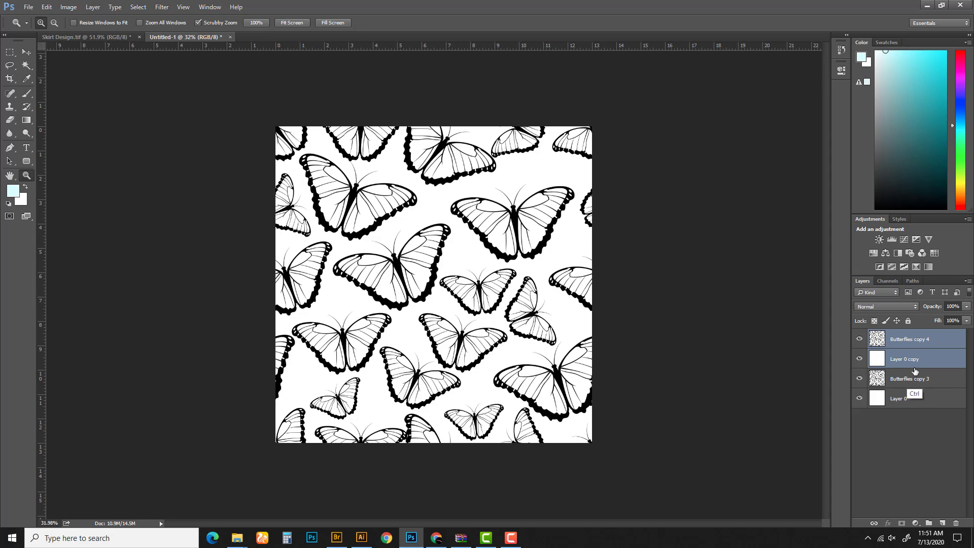
pyautogui.hotkey('ctrl', 'e')
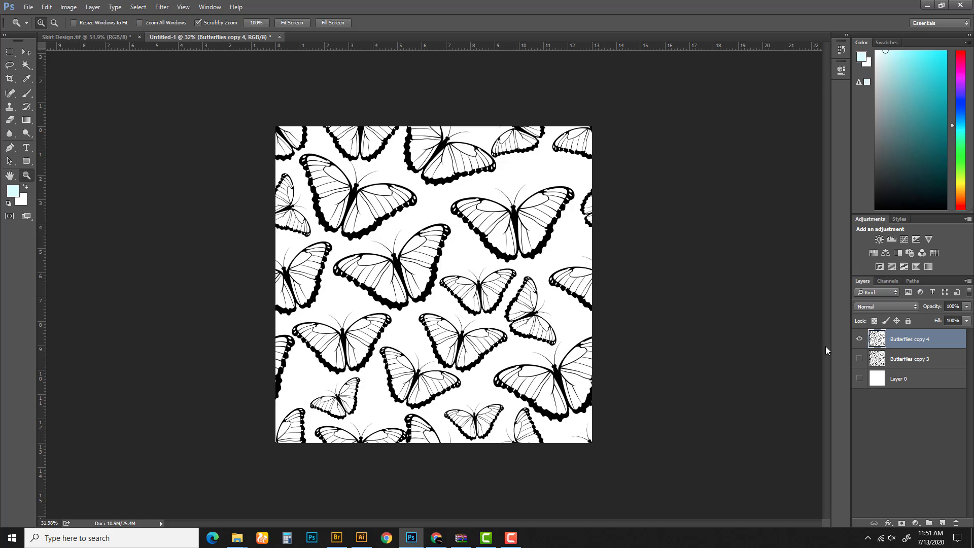
pyautogui.press('v')
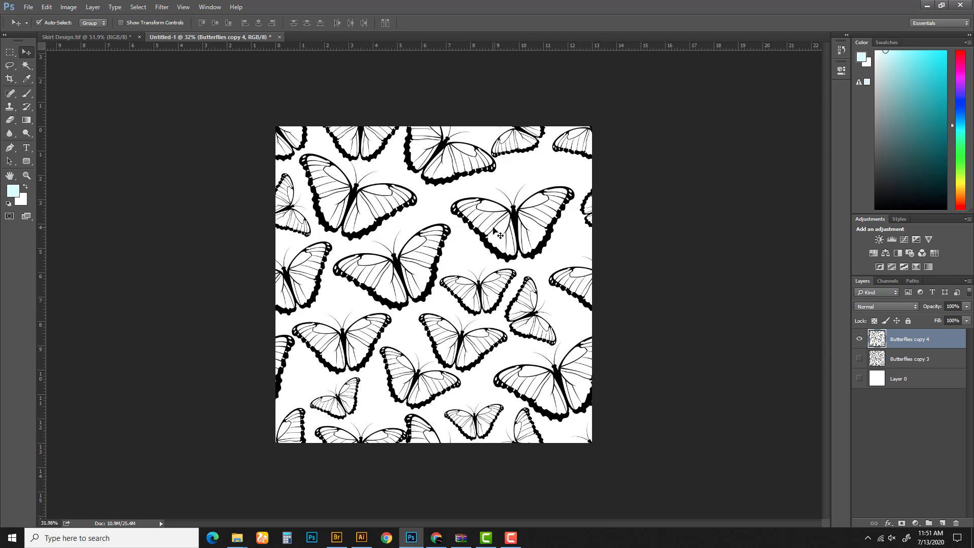
pyautogui.moveTo(493, 228); pyautogui.dragTo(511, 258)
pyautogui.hotkey('ctrl', 'z')
# Switch to the Skirt Design.tif document and hide its Front and Back groups
pyautogui.click(100, 37)
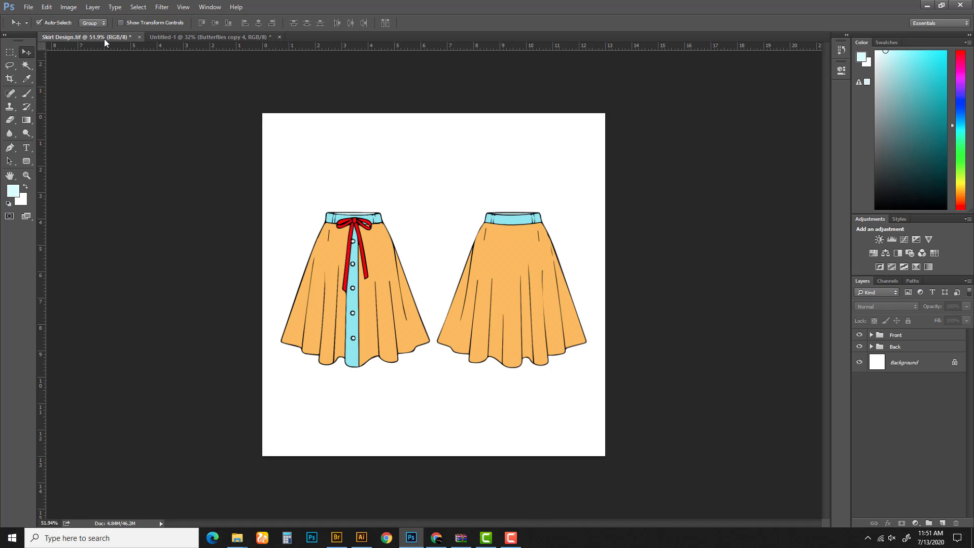
pyautogui.click(859, 346)
pyautogui.click(859, 334)
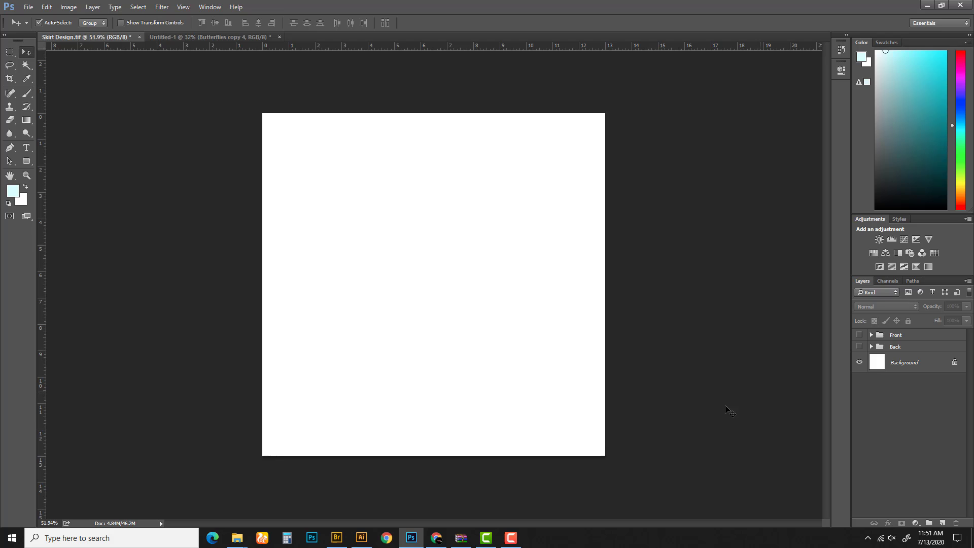
pyautogui.click(511, 539)
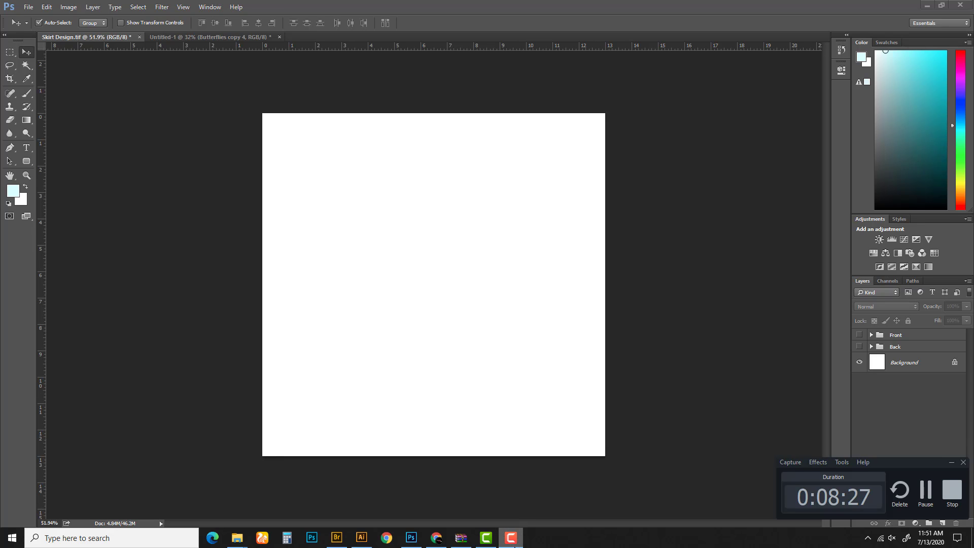
pyautogui.click(514, 544)
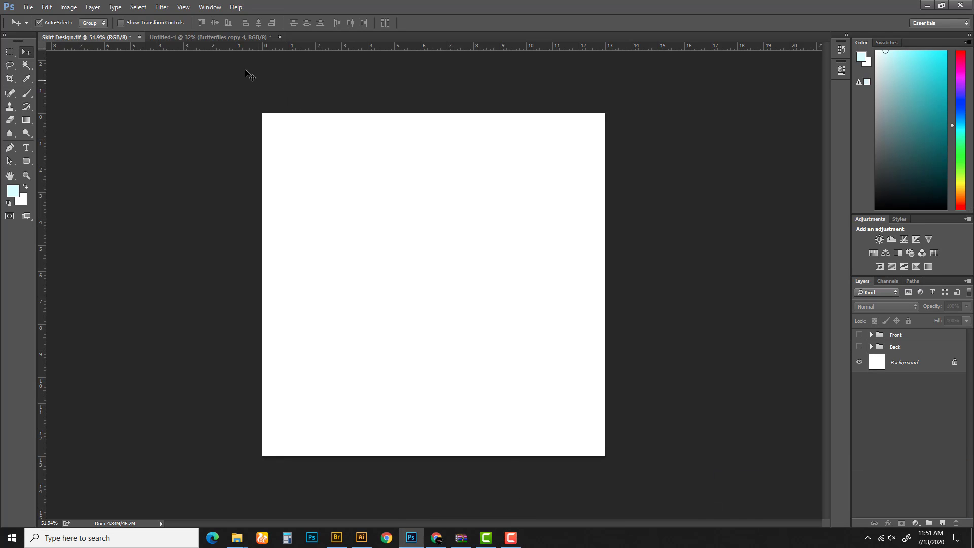
# Bring the merged tile from Untitled-1 into Skirt Design.tif, place a duplicate flush beside it and merge the two layers
pyautogui.click(220, 37)
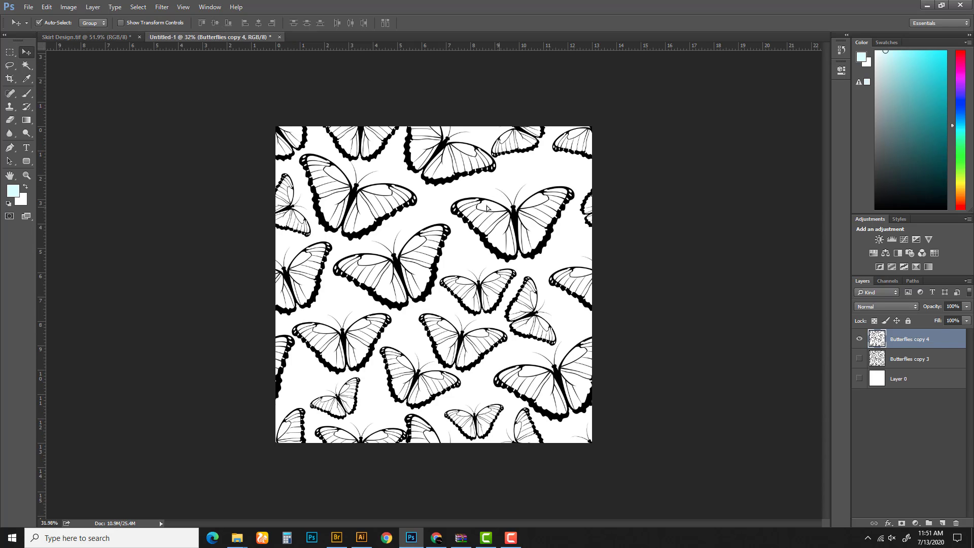
pyautogui.moveTo(487, 207); pyautogui.dragTo(346, 269)
pyautogui.keyDown('alt'); pyautogui.keyDown('shift'); pyautogui.moveTo(378, 303); pyautogui.dragTo(615, 302); pyautogui.keyUp('shift'); pyautogui.keyUp('alt')
pyautogui.press('ctrl')
pyautogui.hotkey('ctrl', 'e')
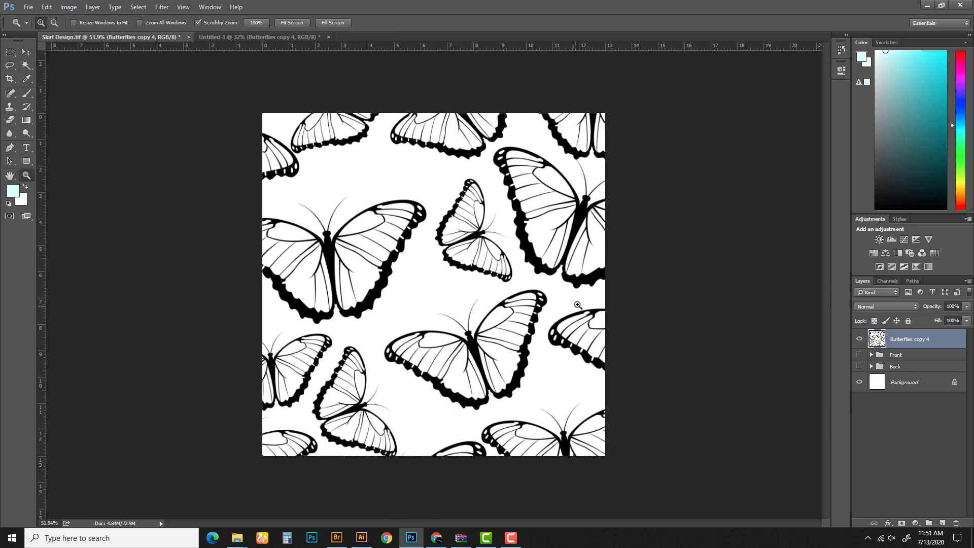
# Extend the butterfly strip sideways with another adjoining duplicate and merge it into one wider layer
pyautogui.keyDown('ctrl'); pyautogui.moveTo(549, 300); pyautogui.dragTo(404, 323); pyautogui.keyUp('ctrl')
pyautogui.press('z')
pyautogui.hotkey('ctrl', 'e')
pyautogui.press('v')
pyautogui.moveTo(477, 269); pyautogui.dragTo(424, 322)
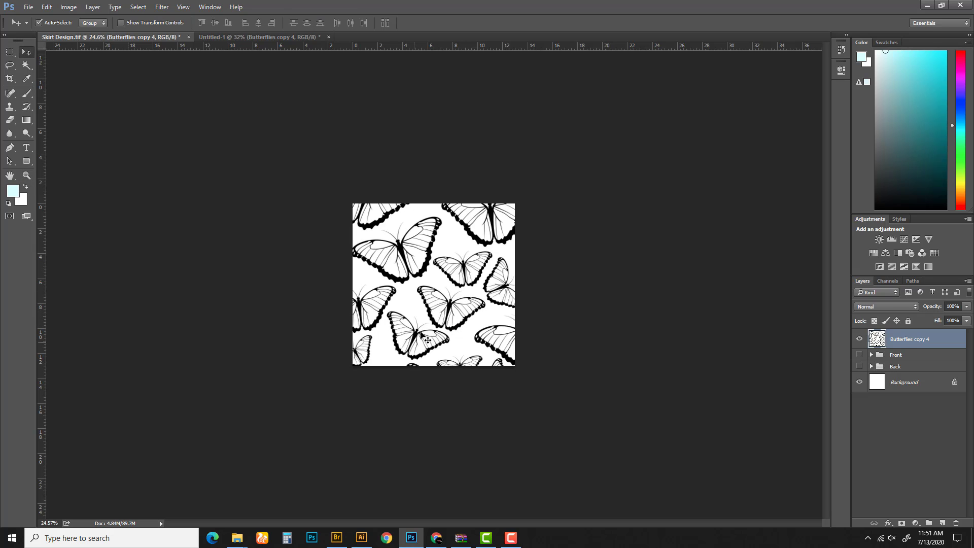
pyautogui.moveTo(482, 289); pyautogui.dragTo(621, 310)
pyautogui.hotkey('ctrl', 'e')
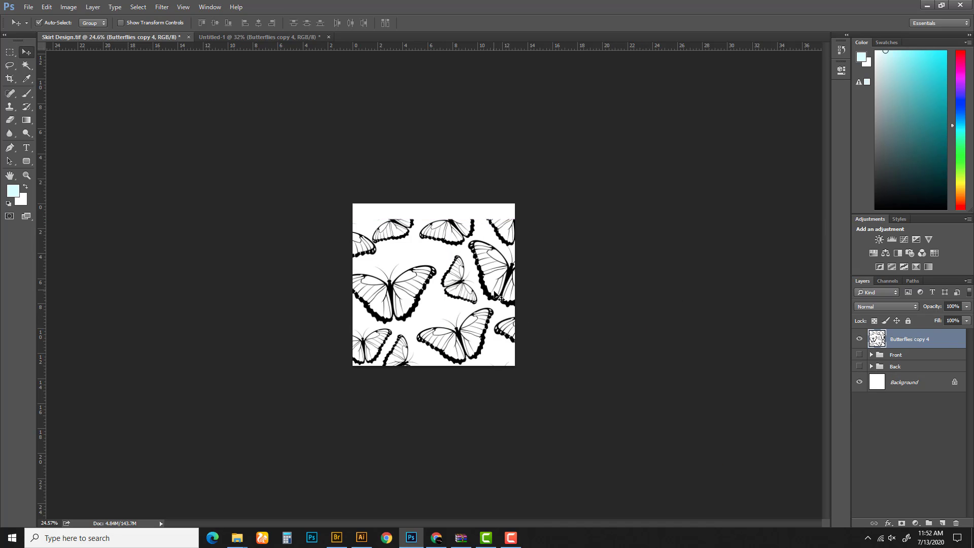
# Duplicate the wide butterfly strip vertically, place the copy flush above the original and merge both into one layer
pyautogui.moveTo(496, 295); pyautogui.dragTo(498, 200)
pyautogui.hotkey('ctrl', 't')
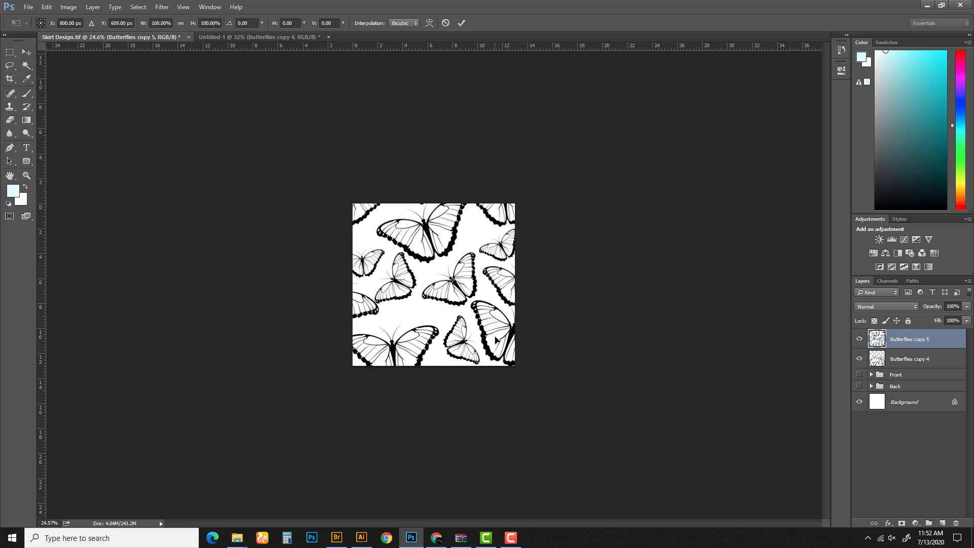
pyautogui.click(26, 52)
pyautogui.hotkey('ctrl', 'space')
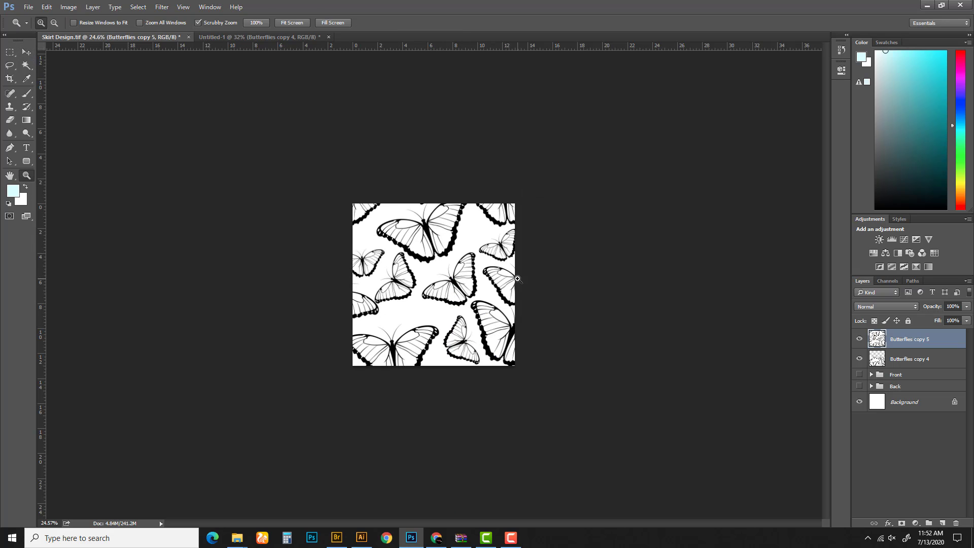
pyautogui.moveTo(513, 280); pyautogui.dragTo(469, 199)
pyautogui.hotkey('ctrl', 't')
pyautogui.press('Return')
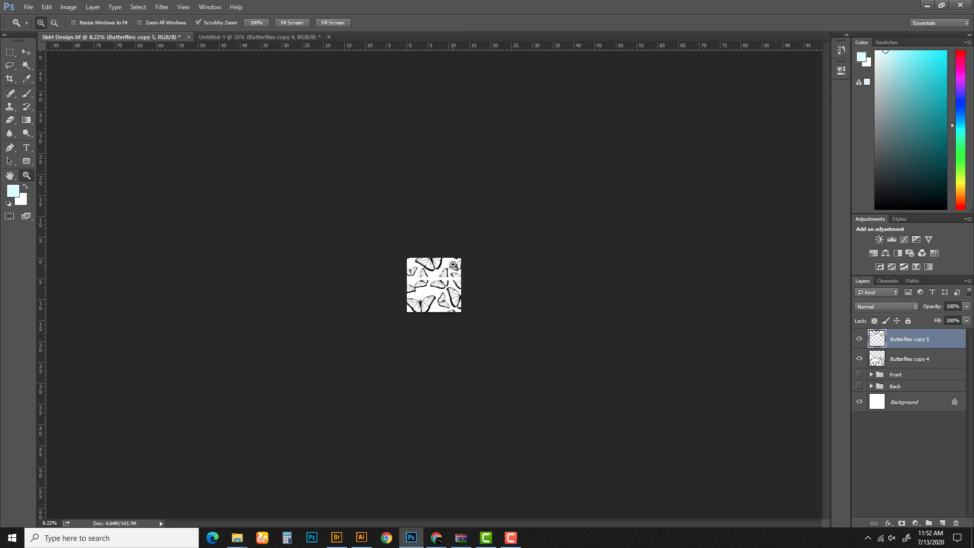
pyautogui.hotkey('ctrl', 'space')
pyautogui.moveTo(444, 274); pyautogui.dragTo(419, 320)
pyautogui.hotkey('ctrl', 'e')
pyautogui.hotkey('ctrl', 'space')
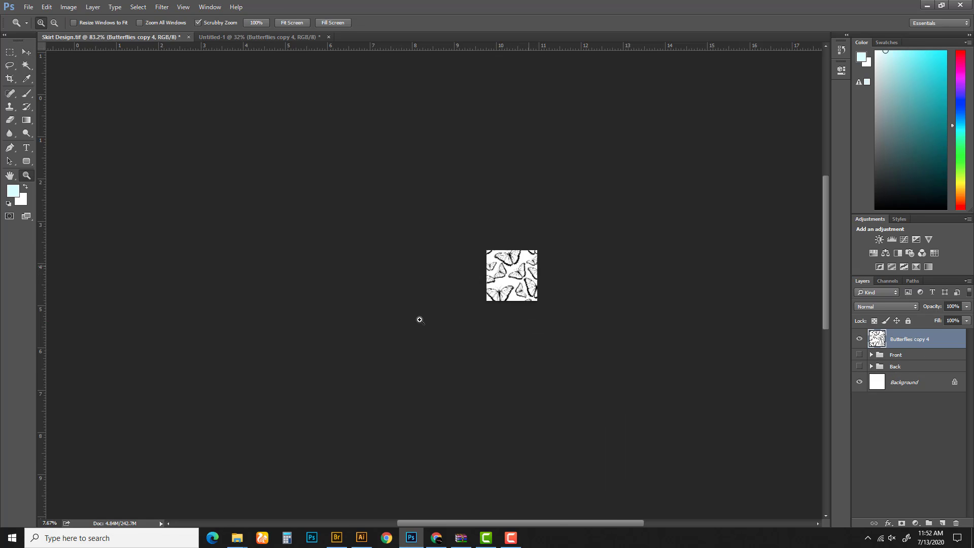
# Scale the merged butterfly layer down proportionally to 27.05%, shrink it a bit further and position it over the canvas
pyautogui.hotkey('ctrl', 't')
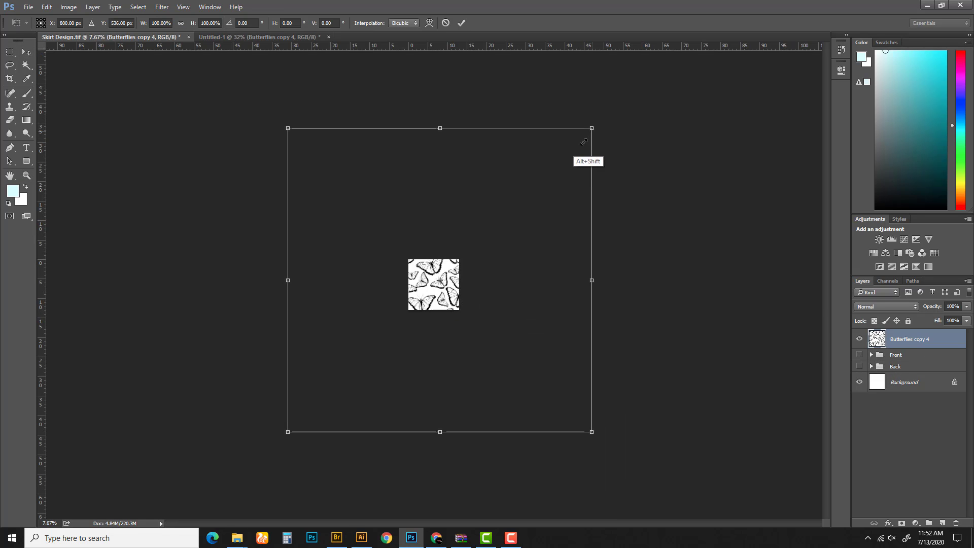
pyautogui.moveTo(592, 137); pyautogui.dragTo(494, 253)
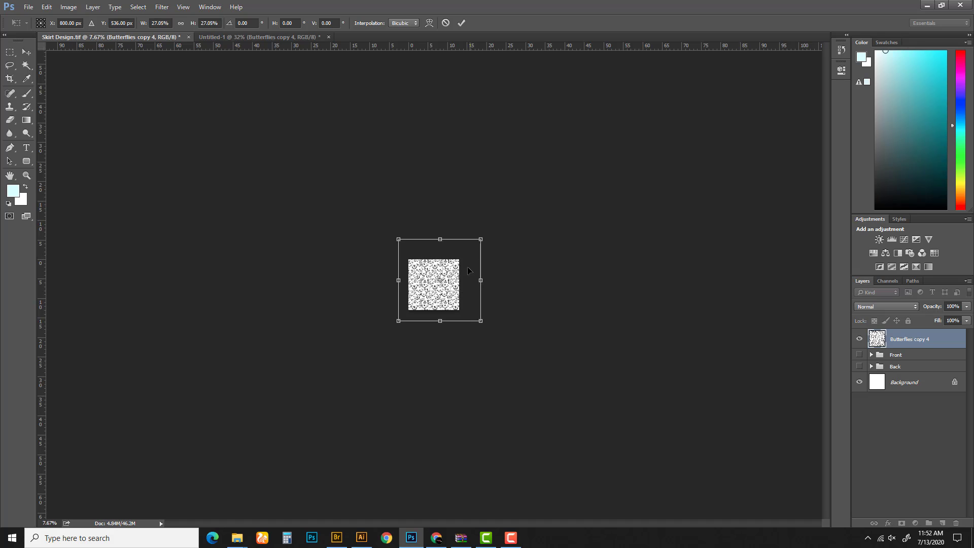
pyautogui.moveTo(454, 282); pyautogui.dragTo(447, 289)
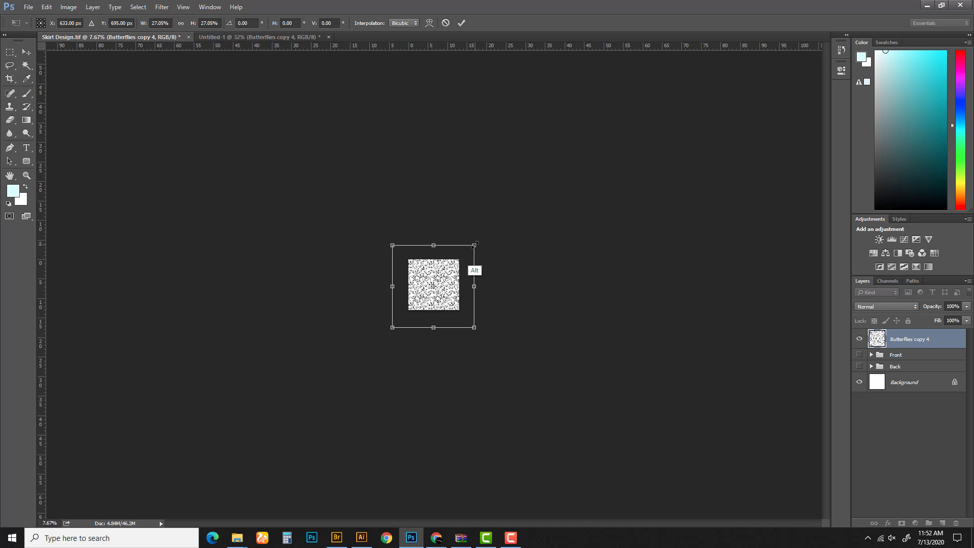
pyautogui.moveTo(476, 243); pyautogui.dragTo(465, 254)
pyautogui.moveTo(453, 290); pyautogui.dragTo(511, 291)
pyautogui.press('Return')
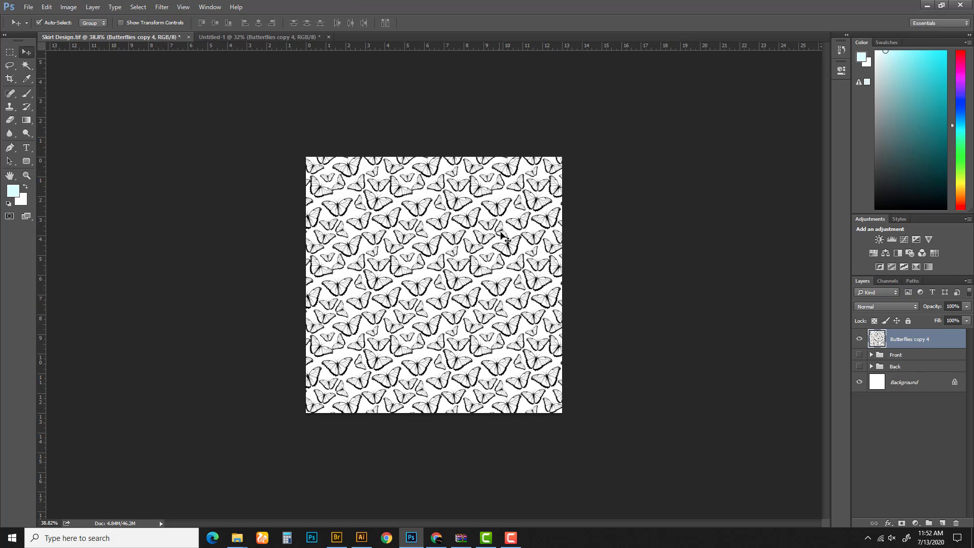
# Align the butterfly pattern with the canvas edges and scale it to about 81% so that it just covers the canvas
pyautogui.hotkey('ctrl', 't')
pyautogui.moveTo(541, 188); pyautogui.dragTo(561, 180)
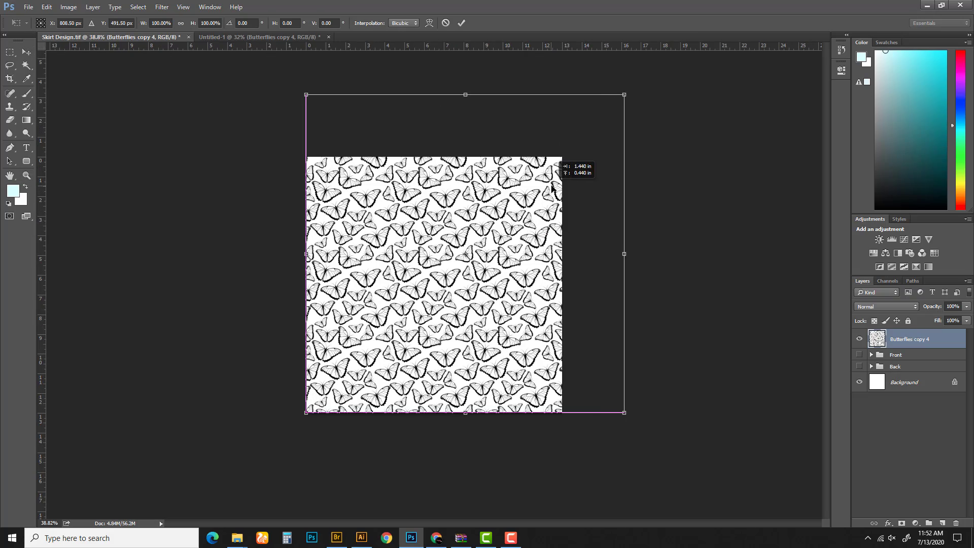
pyautogui.moveTo(626, 91); pyautogui.dragTo(558, 146)
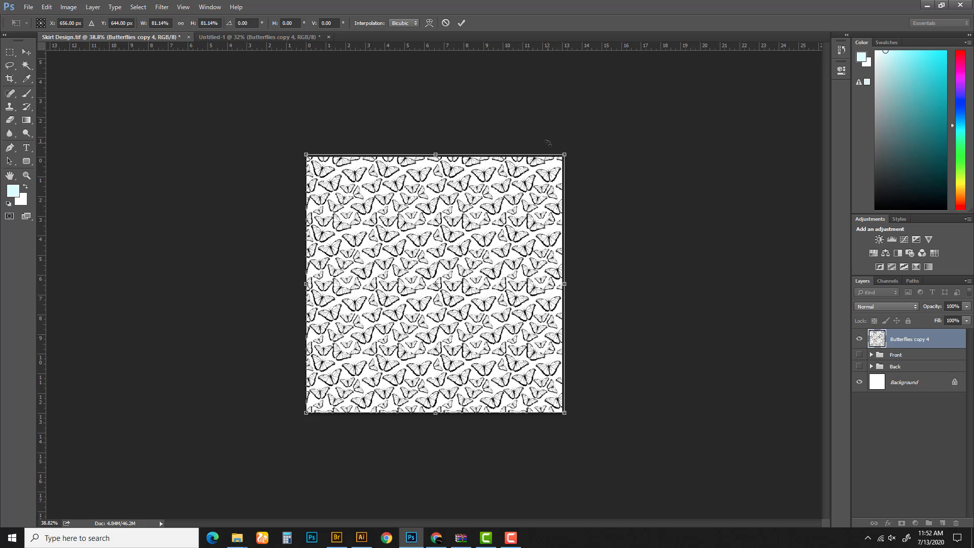
pyautogui.press('Return')
pyautogui.hotkey('ctrl', 'space')
pyautogui.moveTo(405, 261); pyautogui.dragTo(420, 277)
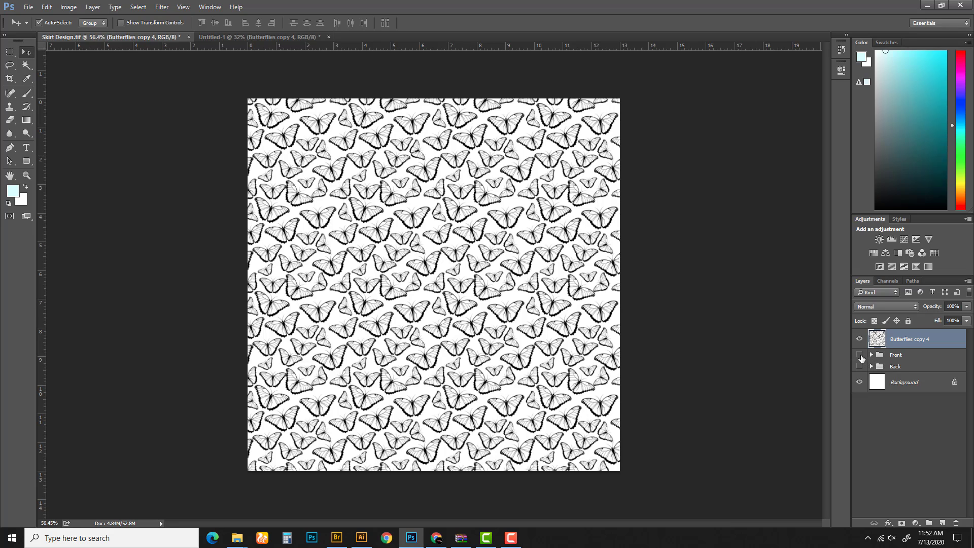
# Show the Front group and move the Butterflies copy 4 layer below it
pyautogui.click(871, 354)
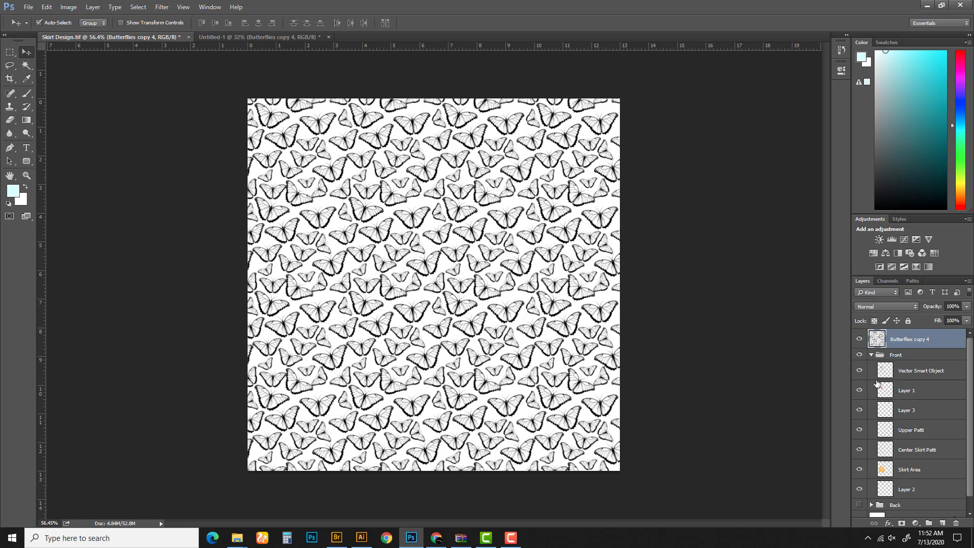
pyautogui.moveTo(969, 402)
pyautogui.mouseDown()
pyautogui.moveTo(972, 424)
pyautogui.moveTo(969, 387)
pyautogui.mouseUp()
pyautogui.click(871, 356)
pyautogui.moveTo(892, 340); pyautogui.dragTo(902, 361)
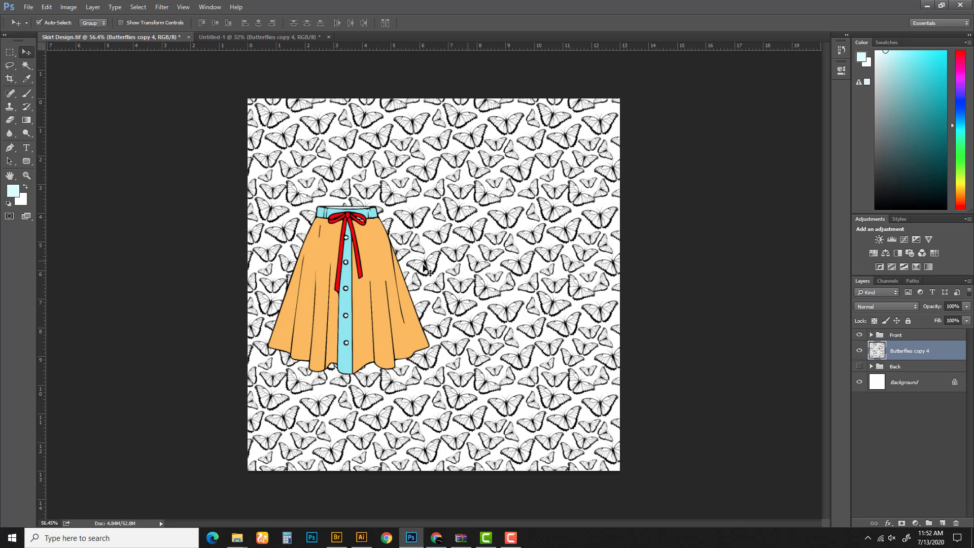
# Copy the butterfly pattern within the Skirt Area outline to a new layer and place it directly above Skirt Area in the Front group
pyautogui.click(371, 255)
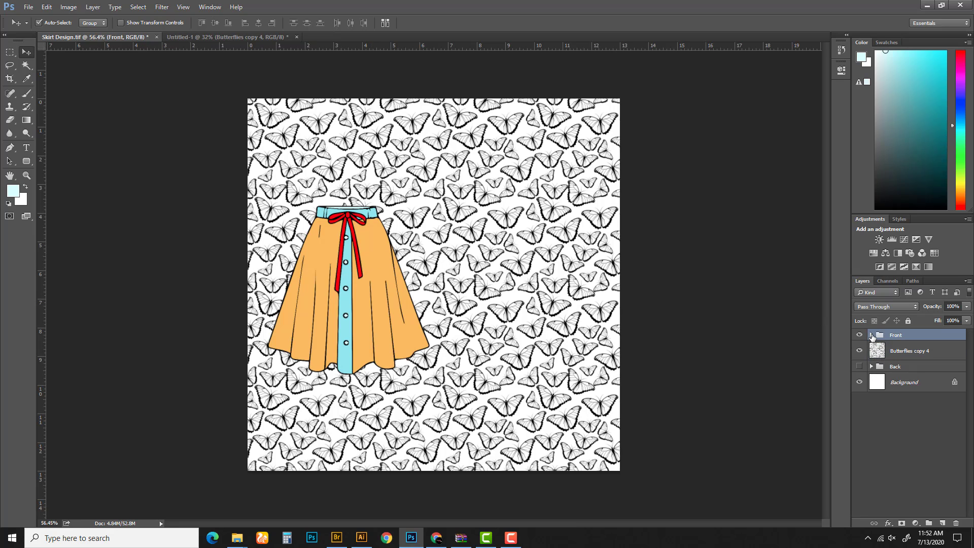
pyautogui.click(871, 336)
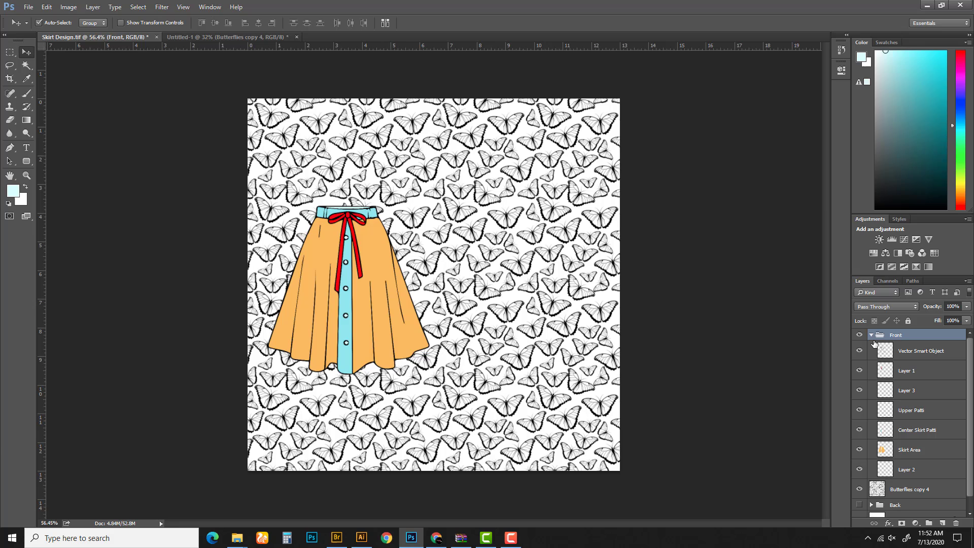
pyautogui.keyDown('ctrl'); pyautogui.click(887, 452); pyautogui.keyUp('ctrl')
pyautogui.click(913, 489)
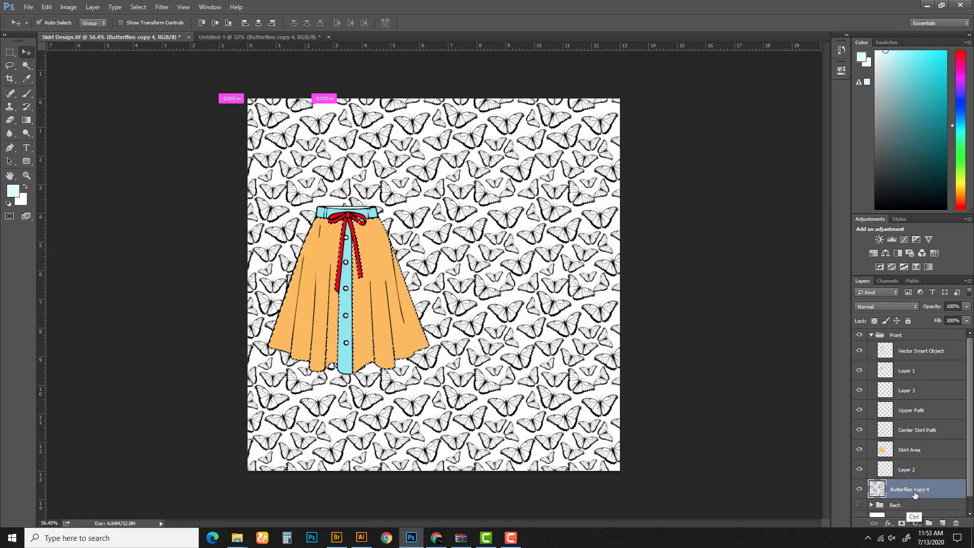
pyautogui.hotkey('ctrl', 'j')
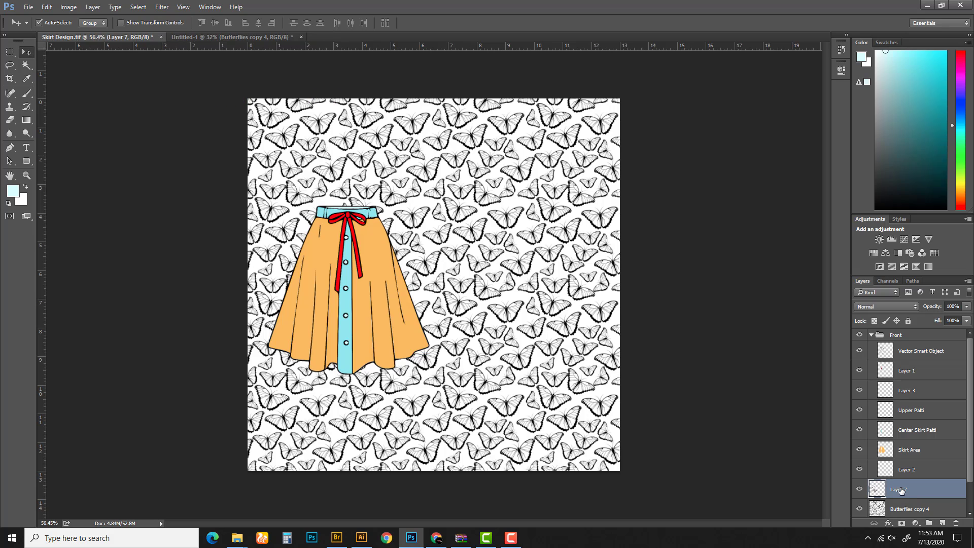
pyautogui.moveTo(901, 484); pyautogui.dragTo(912, 448)
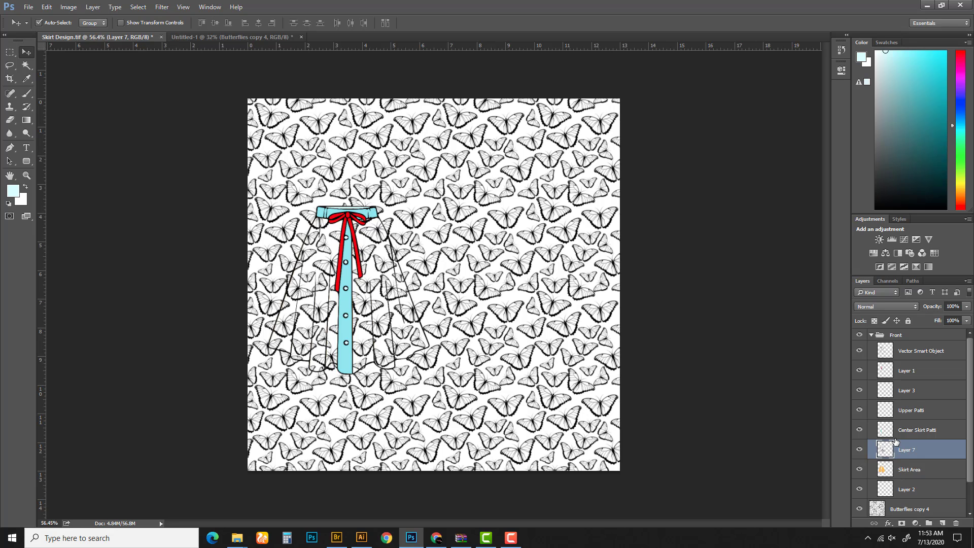
# Fill the red bow on Layer 1 with white and deselect it
pyautogui.click(924, 372)
pyautogui.keyDown('ctrl'); pyautogui.click(885, 373); pyautogui.keyUp('ctrl')
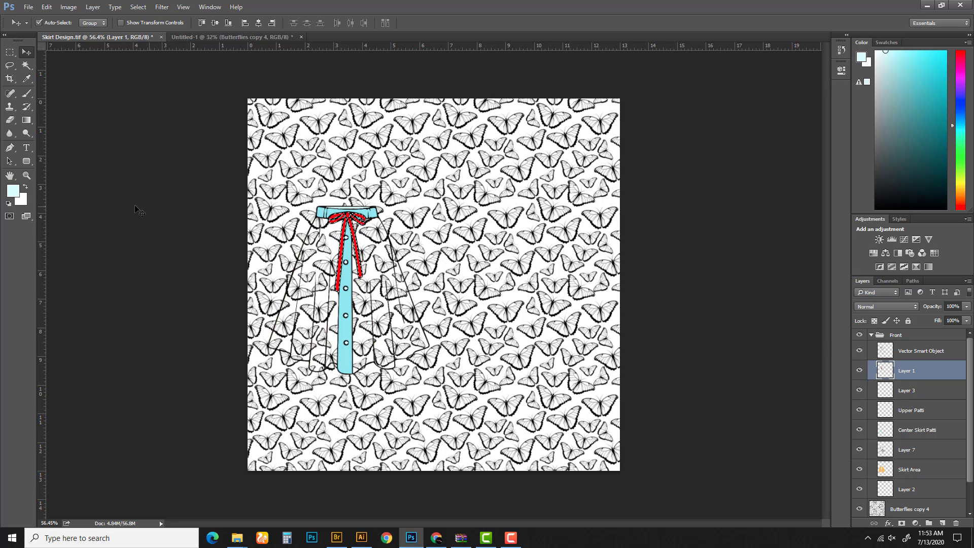
pyautogui.click(26, 189)
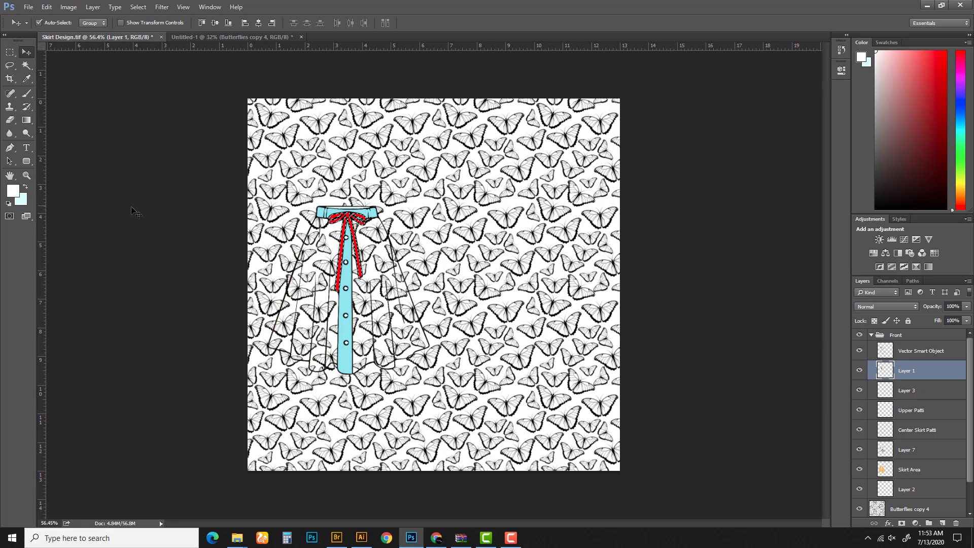
pyautogui.hotkey('alt', 'BackSpace')
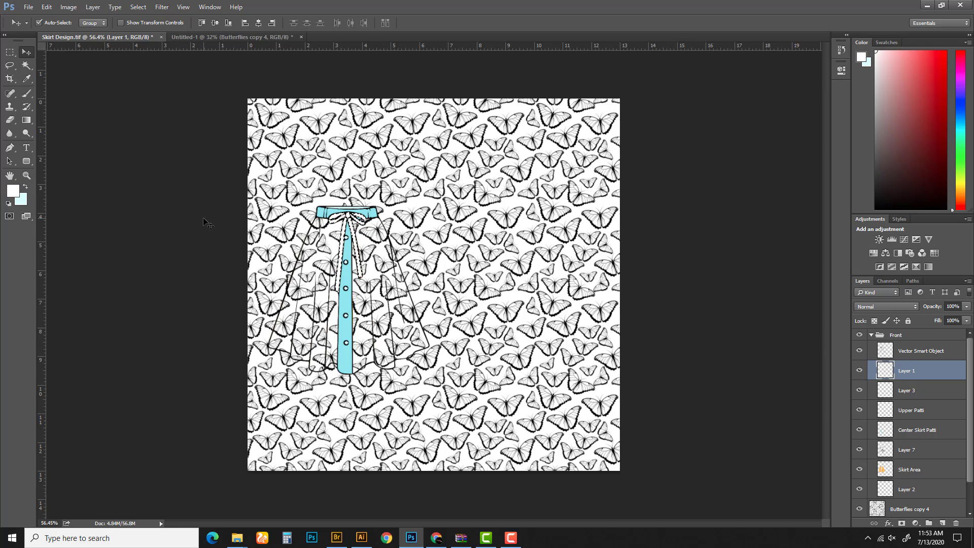
pyautogui.click(12, 53)
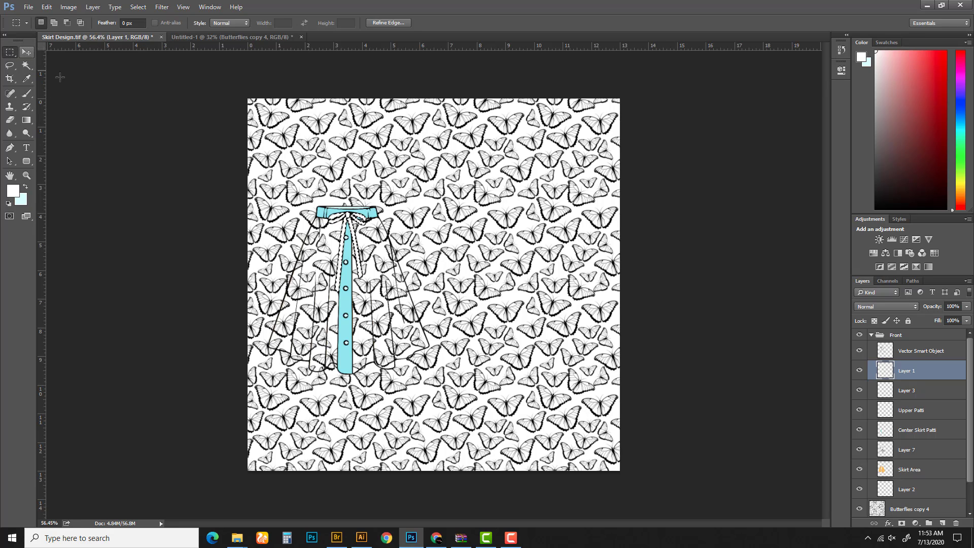
pyautogui.hotkey('ctrl', 'd')
pyautogui.press('v')
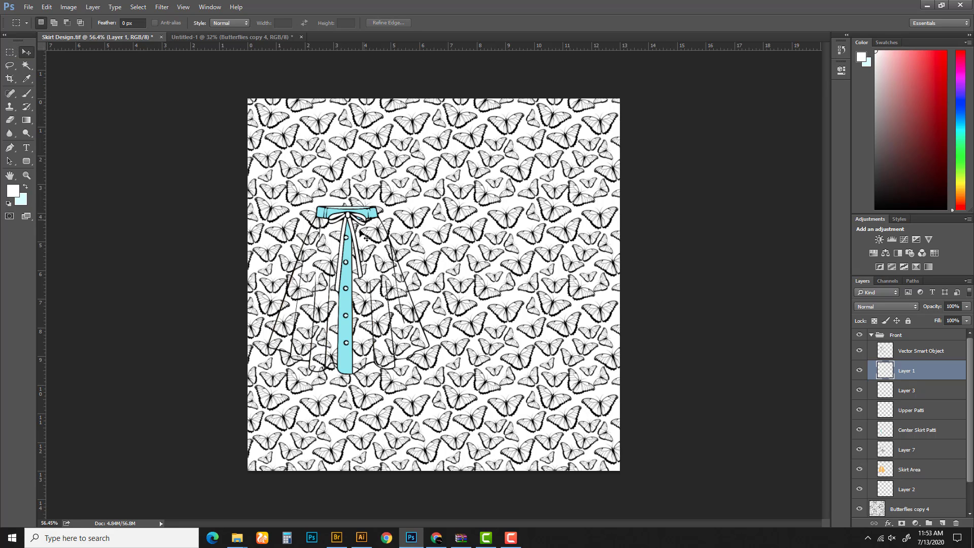
# Load the Center Skirt Patti outline as a selection and fill the button strip with white on Layer 1
pyautogui.click(599, 309)
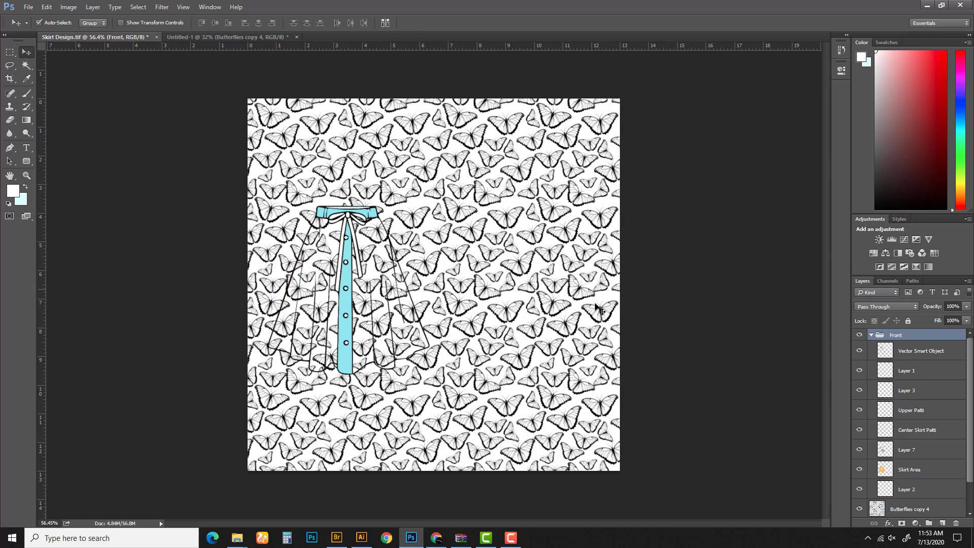
pyautogui.click(913, 373)
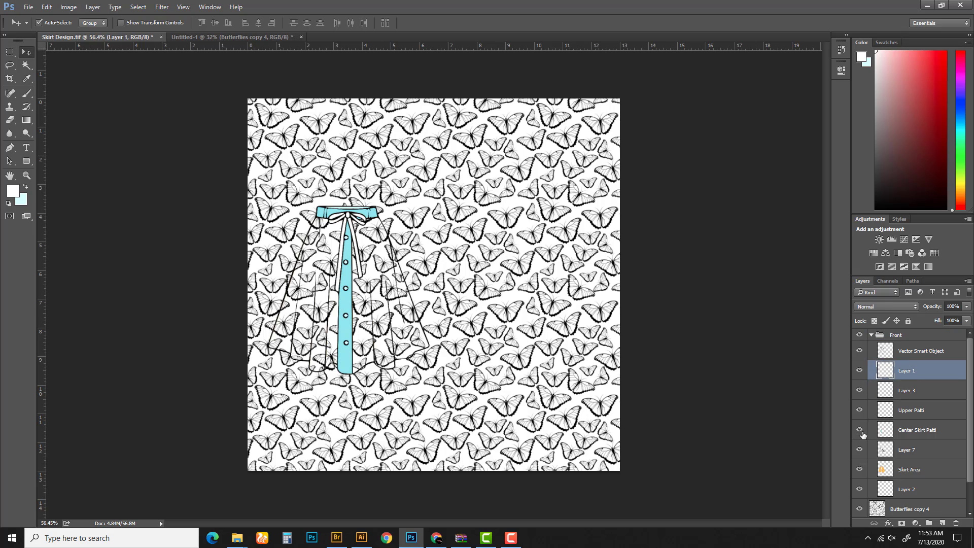
pyautogui.keyDown('ctrl'); pyautogui.click(883, 432); pyautogui.keyUp('ctrl')
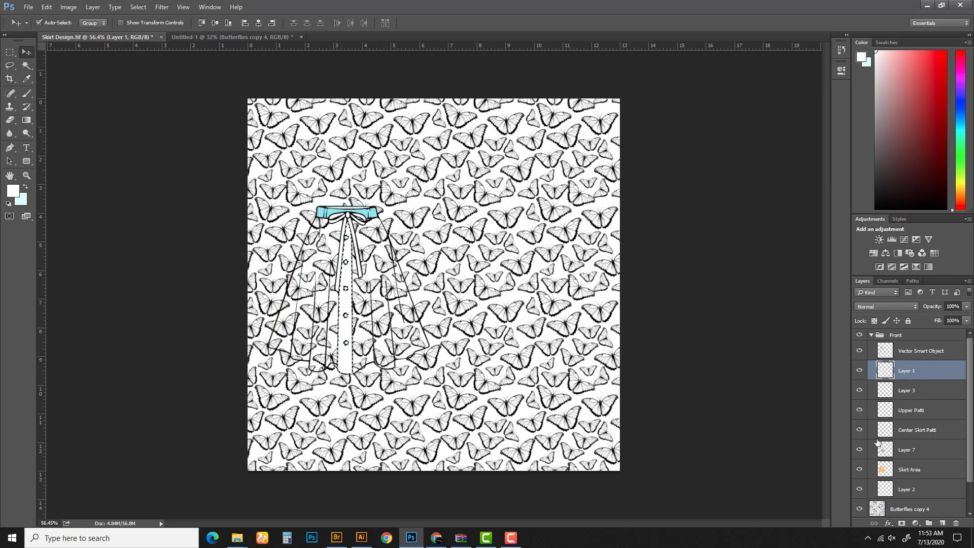
pyautogui.click(859, 430)
pyautogui.click(859, 431)
# Fill the waistband with white on Layer 1 using the Upper Patti outline, and deselect it
pyautogui.click(859, 411)
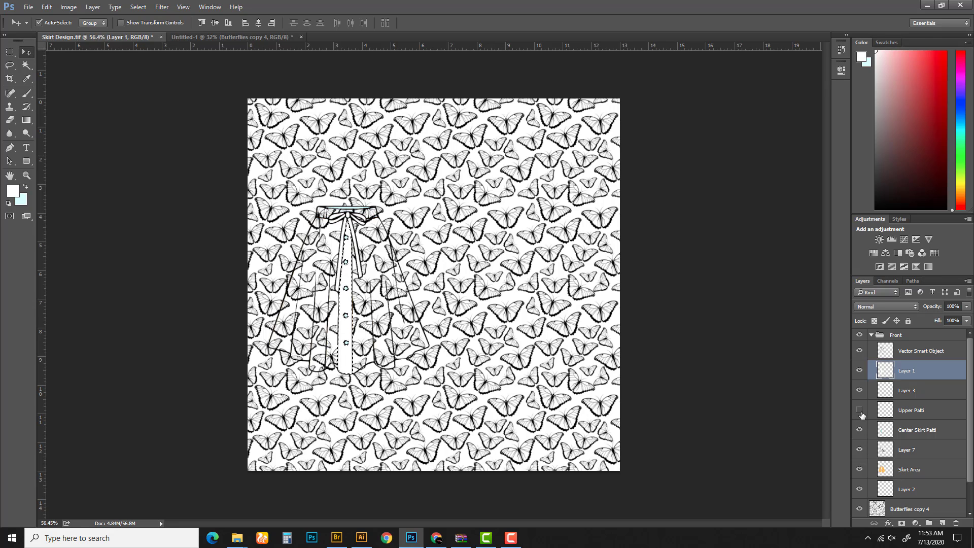
pyautogui.click(859, 410)
pyautogui.keyDown('ctrl'); pyautogui.click(884, 413); pyautogui.keyUp('ctrl')
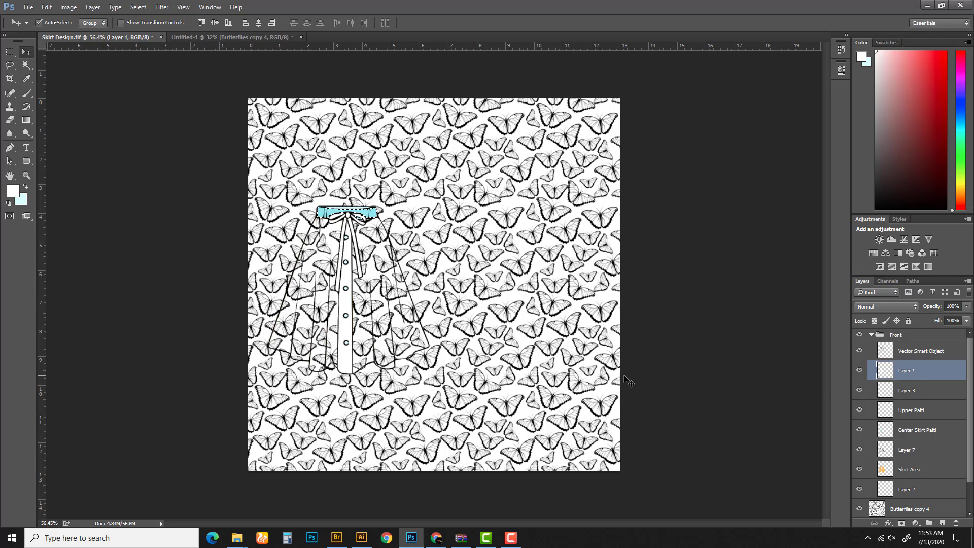
pyautogui.hotkey('alt', 'BackSpace')
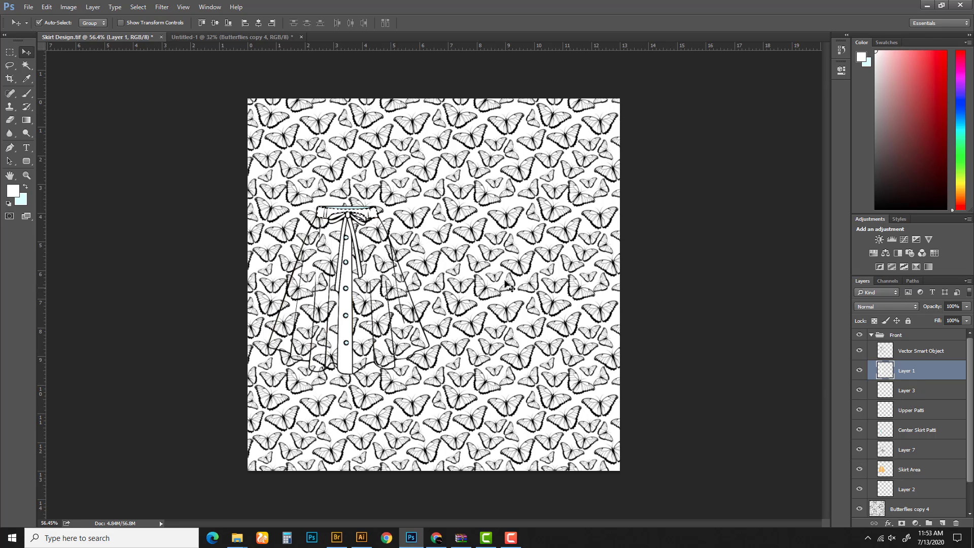
pyautogui.click(9, 52)
pyautogui.press('v')
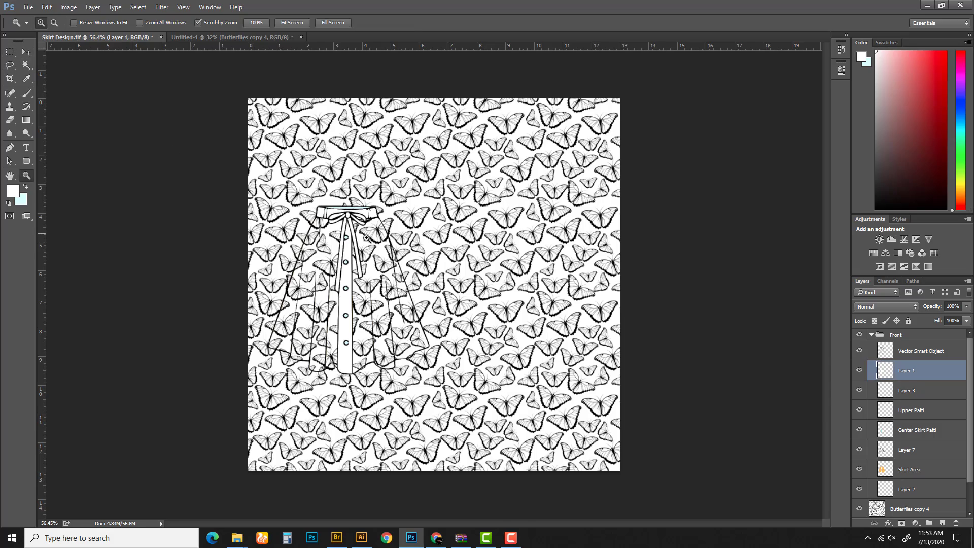
# Examine the white waistband, bow and button strip of the front skirt up close and at full view
pyautogui.scroll(5, 362, 239)
pyautogui.click(368, 244)
pyautogui.press('z')
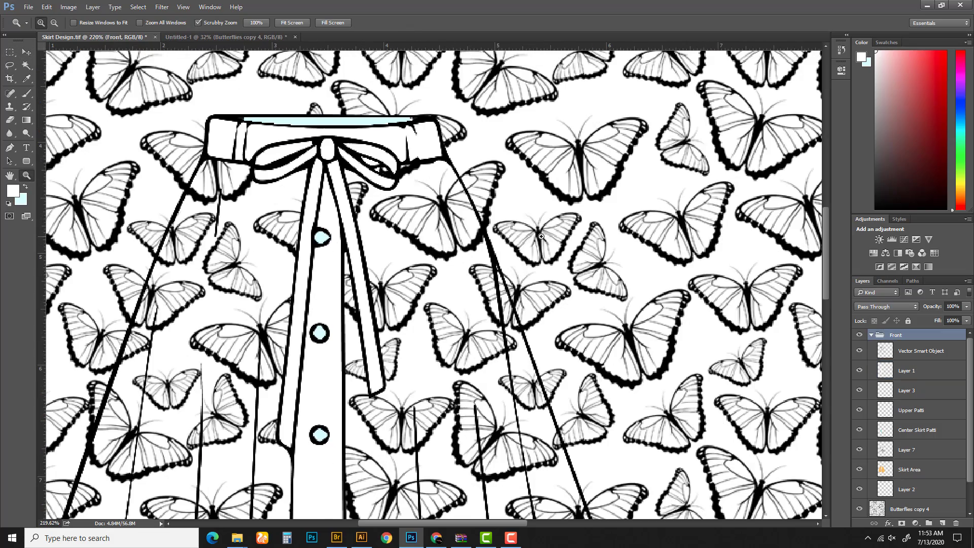
pyautogui.moveTo(541, 235); pyautogui.dragTo(510, 260)
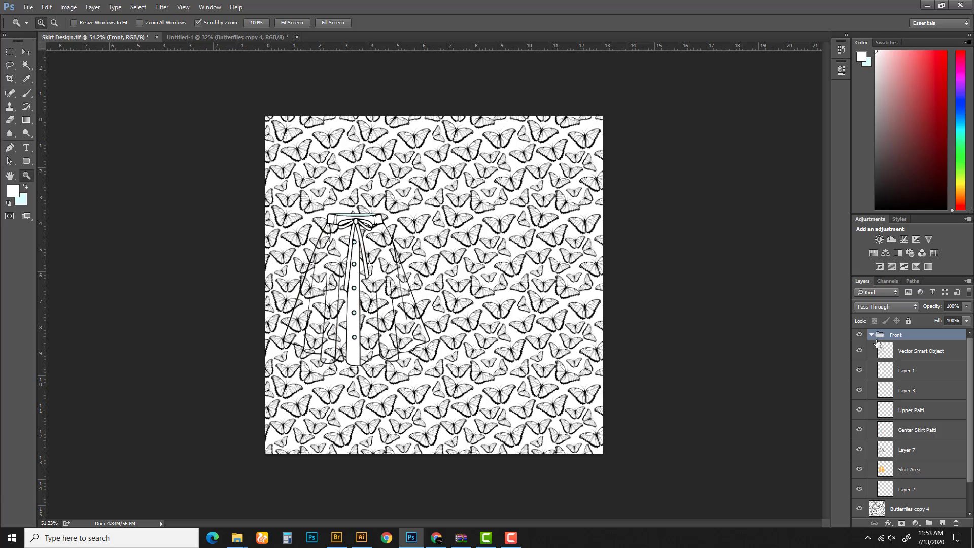
pyautogui.moveTo(350, 266); pyautogui.dragTo(421, 272)
pyautogui.press('v')
pyautogui.hotkey('ctrl', 'z')
pyautogui.press('z')
pyautogui.moveTo(560, 283); pyautogui.dragTo(507, 310)
pyautogui.press('v')
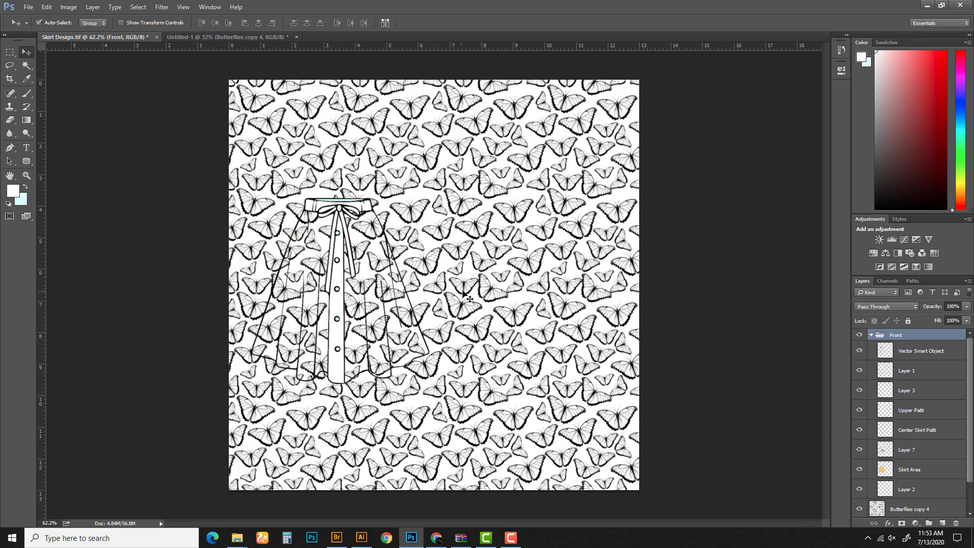
# Hide the full-canvas Butterflies copy 4 layer so that the pattern shows only inside the skirt
pyautogui.click(467, 297)
pyautogui.click(859, 507)
pyautogui.press('z')
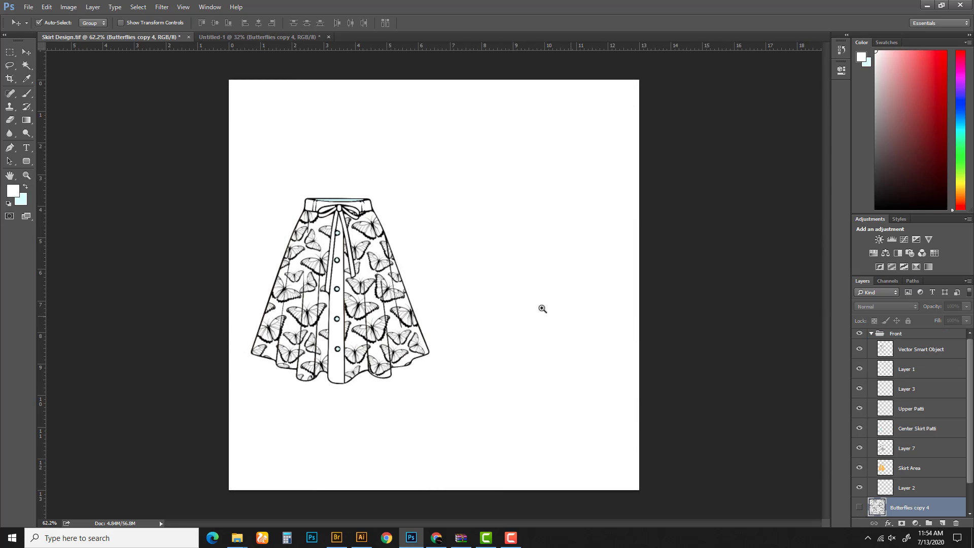
pyautogui.moveTo(343, 269); pyautogui.dragTo(335, 318)
pyautogui.press('v')
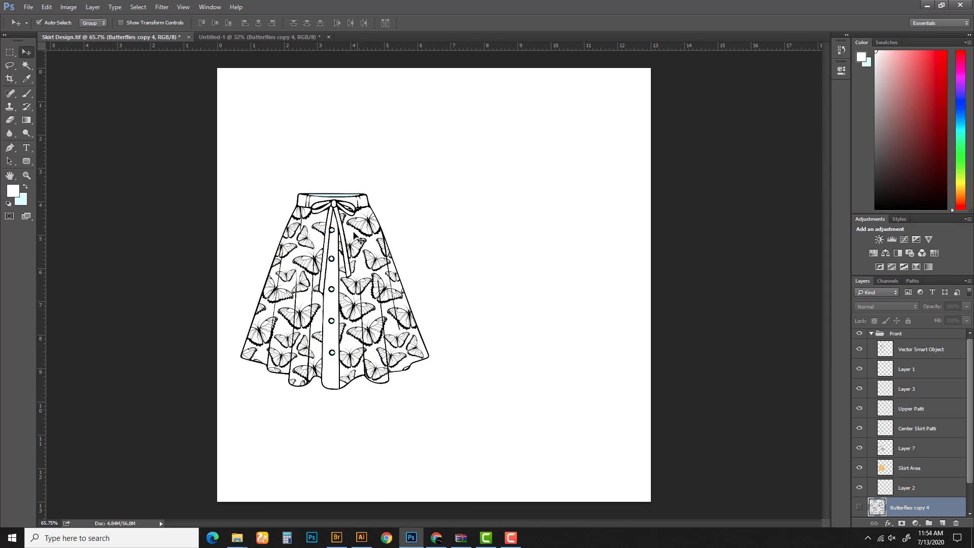
pyautogui.click(336, 273)
pyautogui.moveTo(332, 272); pyautogui.dragTo(361, 272)
pyautogui.hotkey('ctrl', 'z')
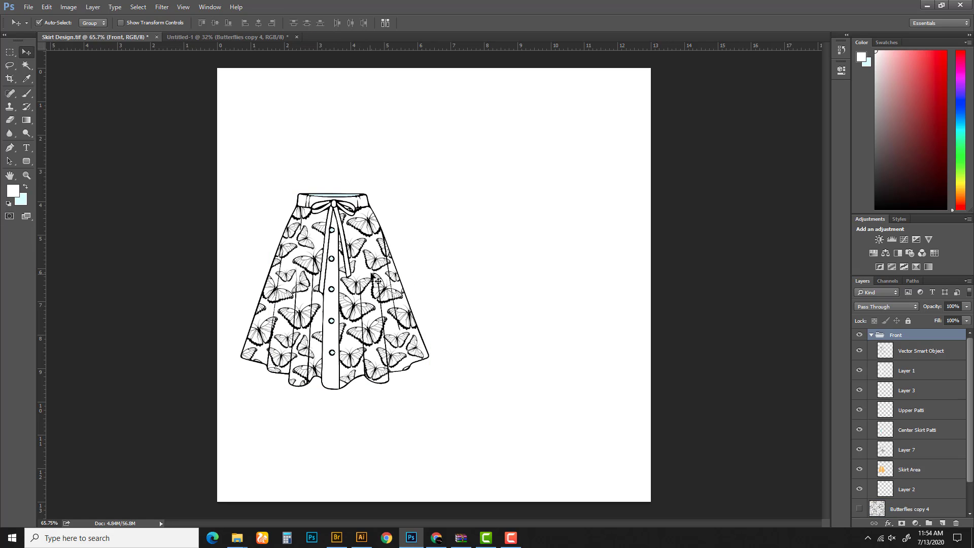
# Collapse the Front group, make the Back group visible and expand it to expose its layers
pyautogui.press('z')
pyautogui.click(413, 256)
pyautogui.moveTo(413, 256); pyautogui.dragTo(404, 274)
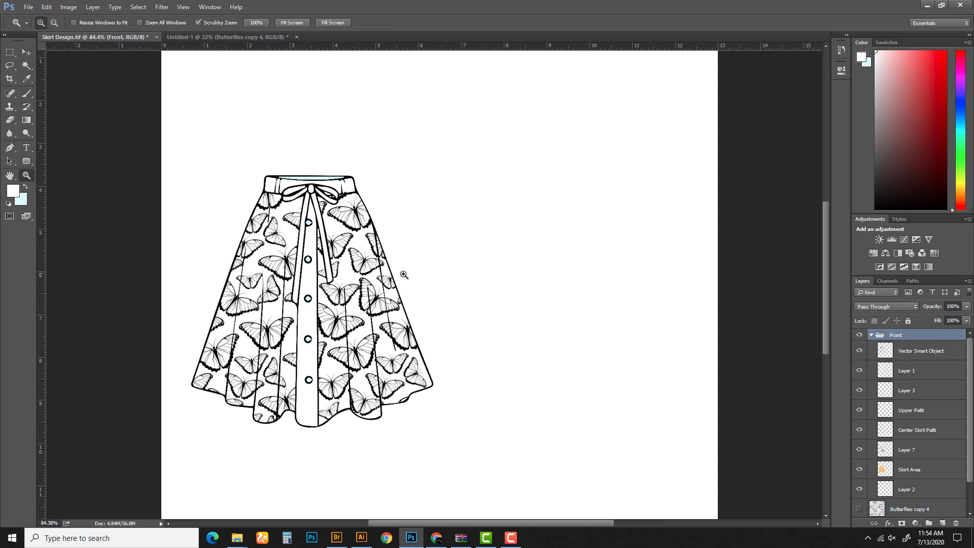
pyautogui.click(871, 335)
pyautogui.click(859, 367)
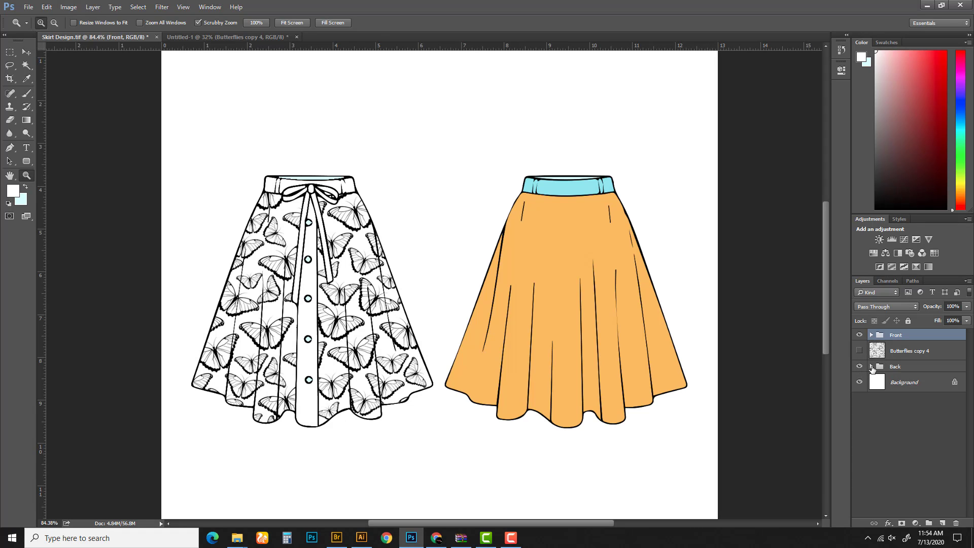
pyautogui.click(871, 367)
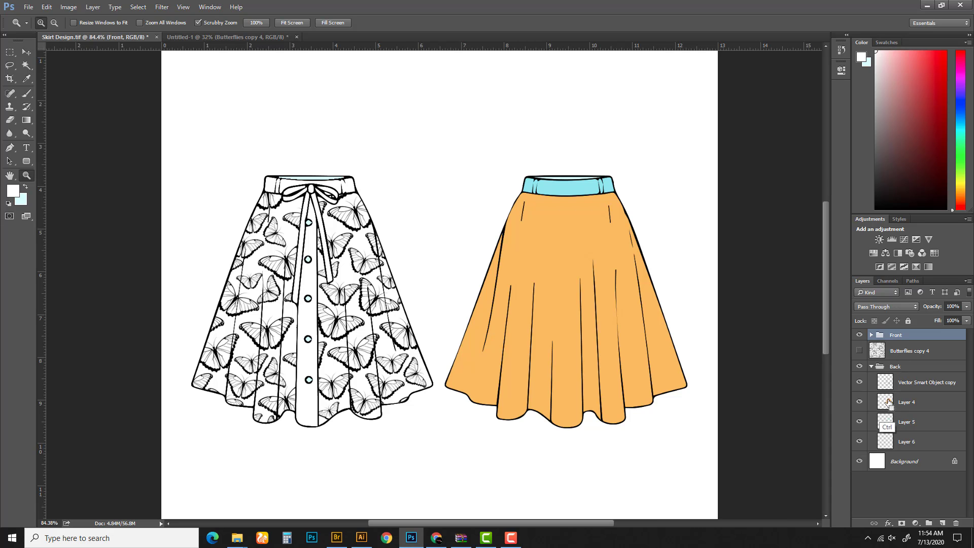
# Copy the Layer 4 skirt area of Butterflies copy 4 to a new layer and place it in the Back group above Layer 4
pyautogui.keyDown('ctrl'); pyautogui.click(885, 402); pyautogui.keyUp('ctrl')
pyautogui.click(859, 351)
pyautogui.click(913, 350)
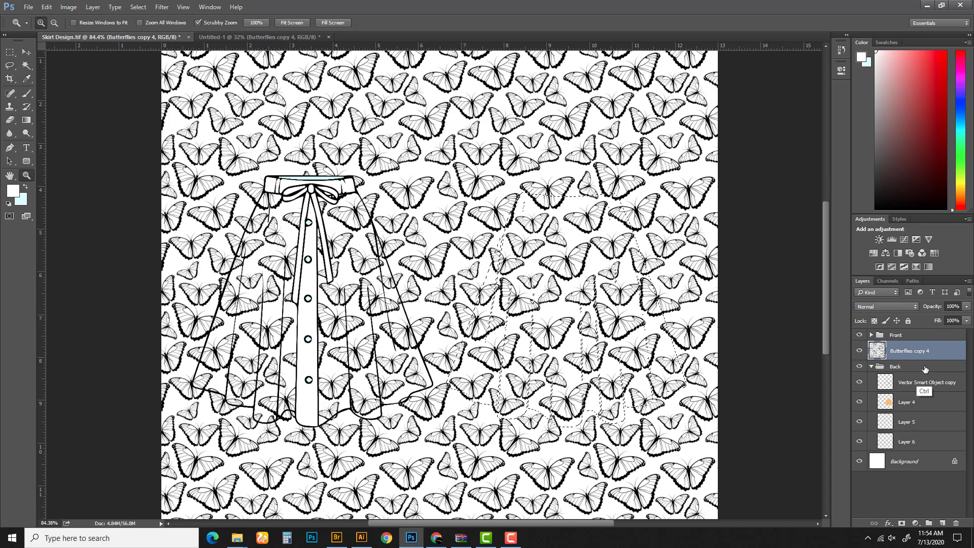
pyautogui.hotkey('ctrl', 'j')
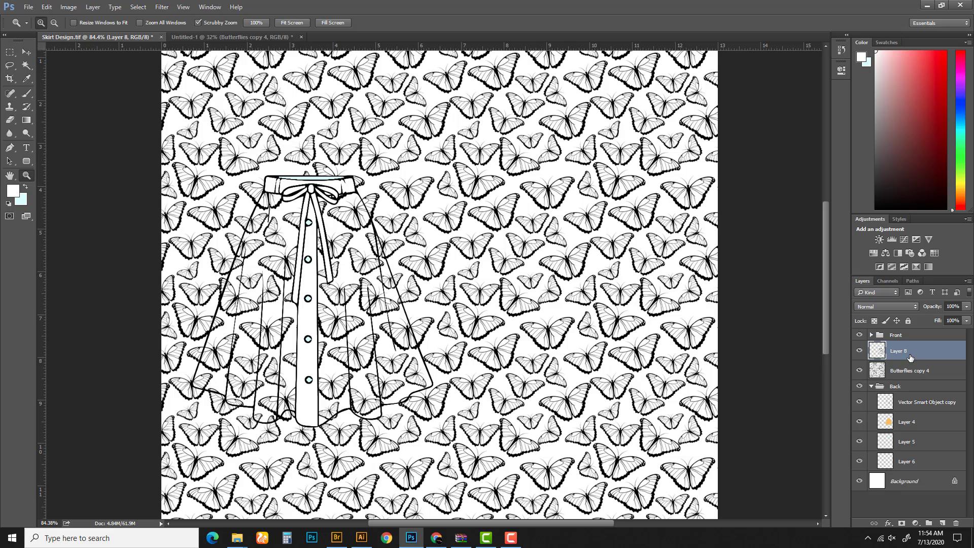
pyautogui.moveTo(910, 358); pyautogui.dragTo(902, 415)
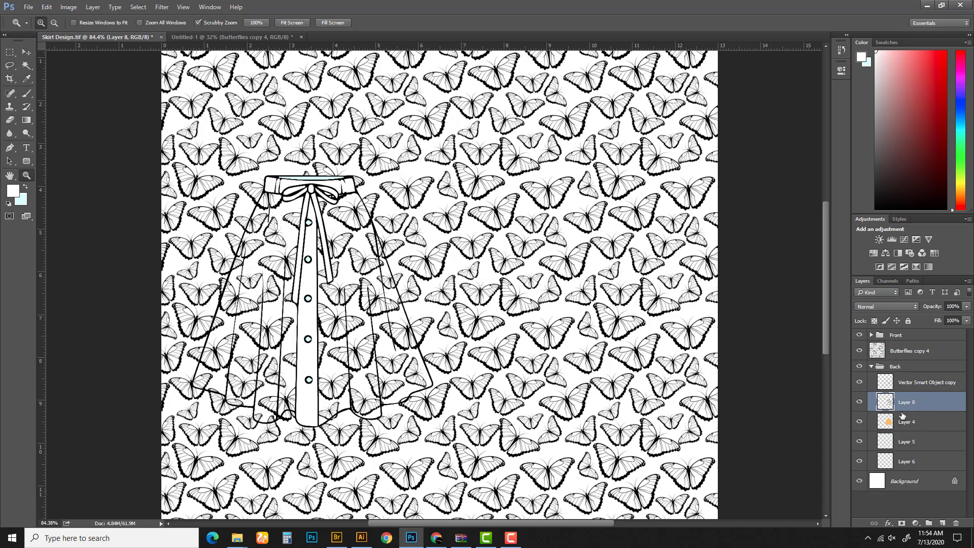
# Hide the orange Layer 4 and the full-canvas Butterflies copy 4 layer
pyautogui.click(860, 422)
pyautogui.click(859, 350)
pyautogui.press('v')
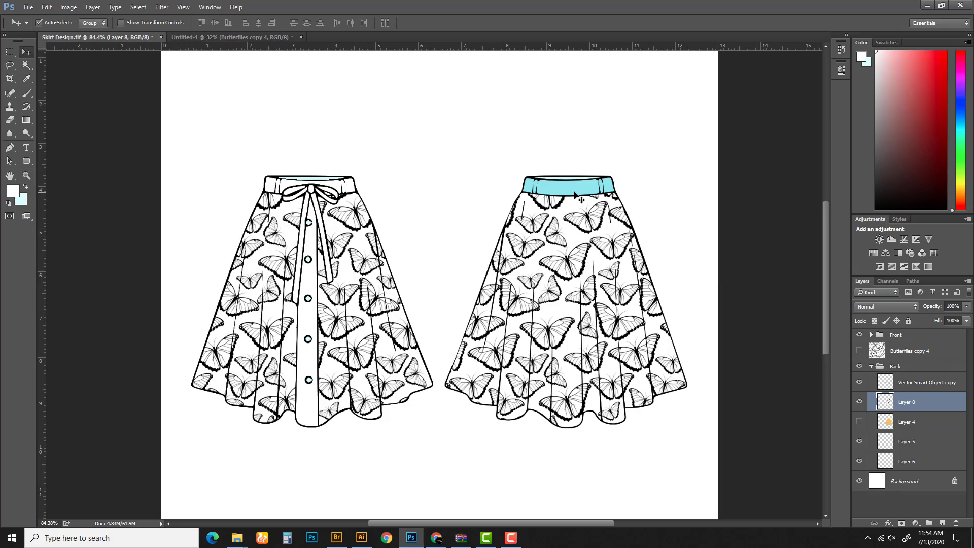
# Identify the back waistband layer, load Layer 5 as a selection, fill it with white and deselect it
pyautogui.click(581, 196)
pyautogui.click(859, 382)
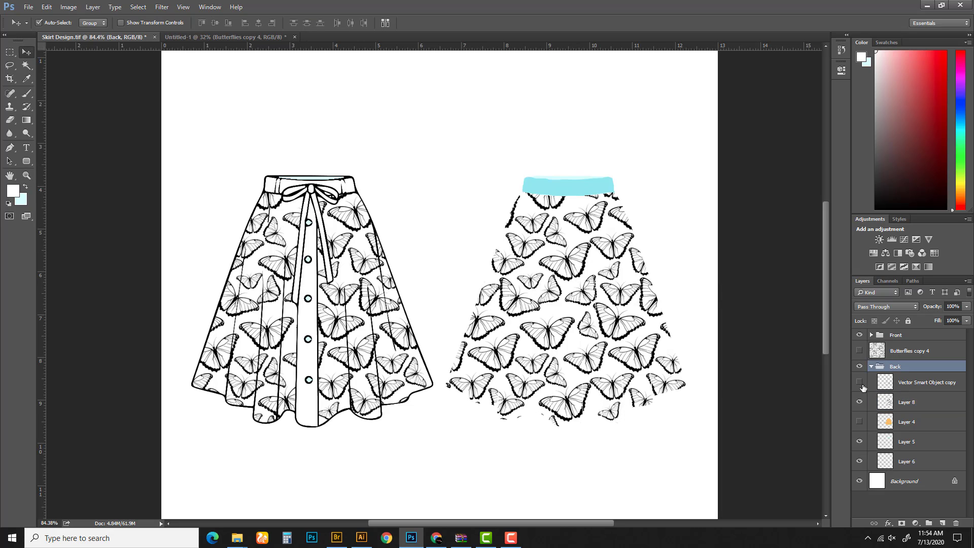
pyautogui.click(859, 383)
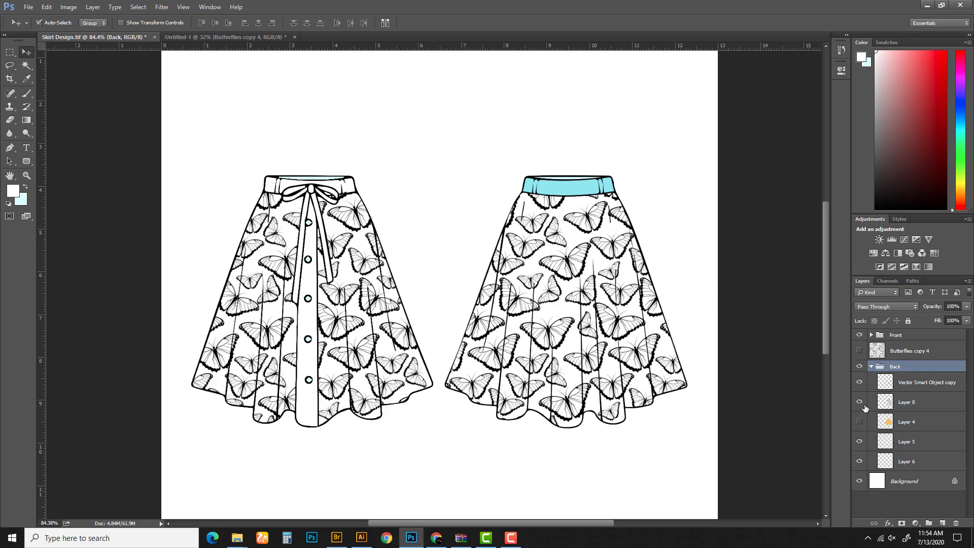
pyautogui.click(859, 443)
pyautogui.click(860, 442)
pyautogui.keyDown('ctrl'); pyautogui.click(885, 442); pyautogui.keyUp('ctrl')
pyautogui.click(908, 443)
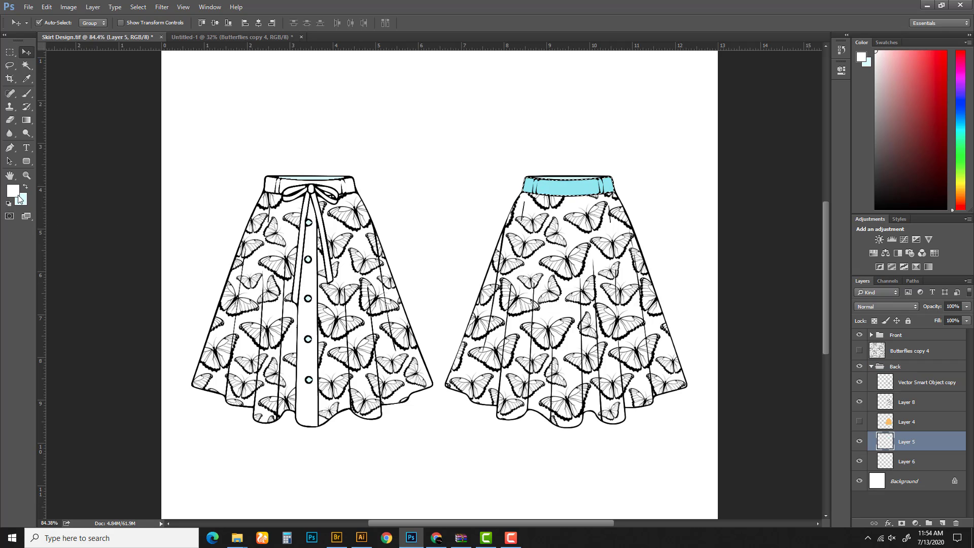
pyautogui.hotkey('alt', 'BackSpace')
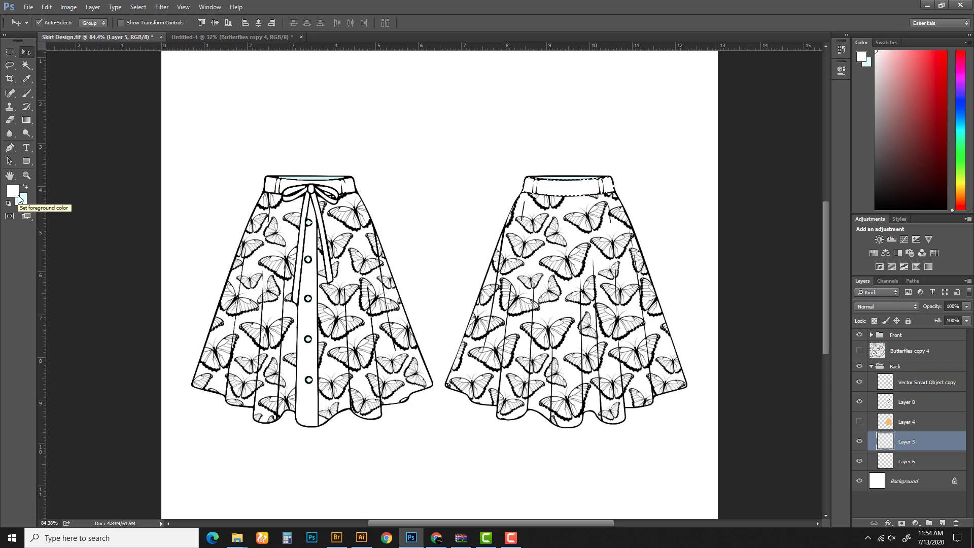
pyautogui.press('m')
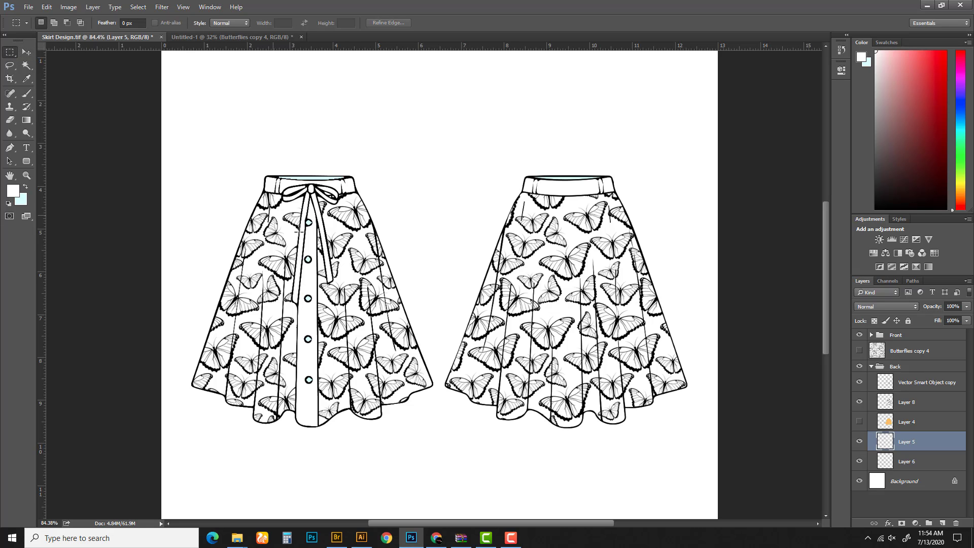
# Delete the hidden Butterflies copy 4 layer, keeping the orange Layer 4 hidden
pyautogui.press('z')
pyautogui.keyDown('alt'); pyautogui.click(510, 318); pyautogui.keyUp('alt')
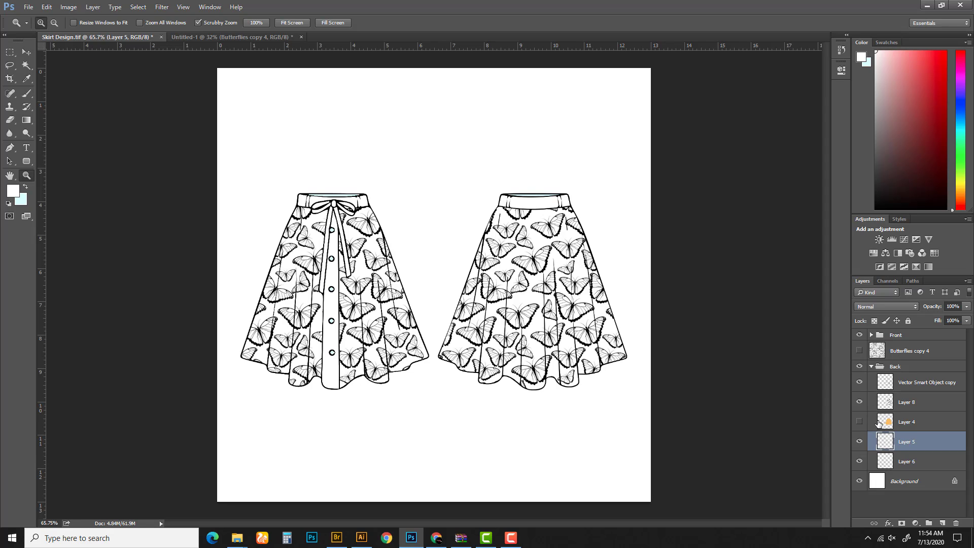
pyautogui.click(859, 421)
pyautogui.click(905, 351)
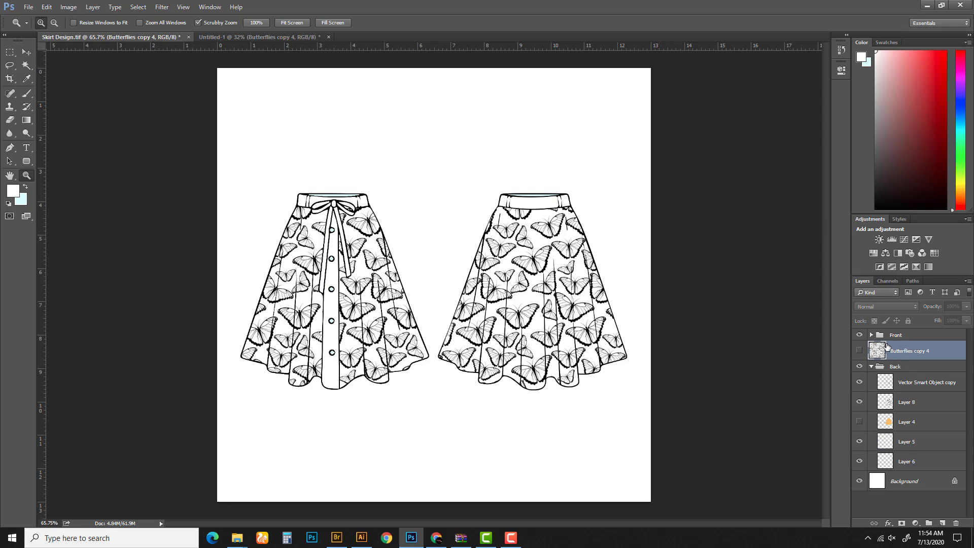
pyautogui.press('Delete')
pyautogui.click(27, 53)
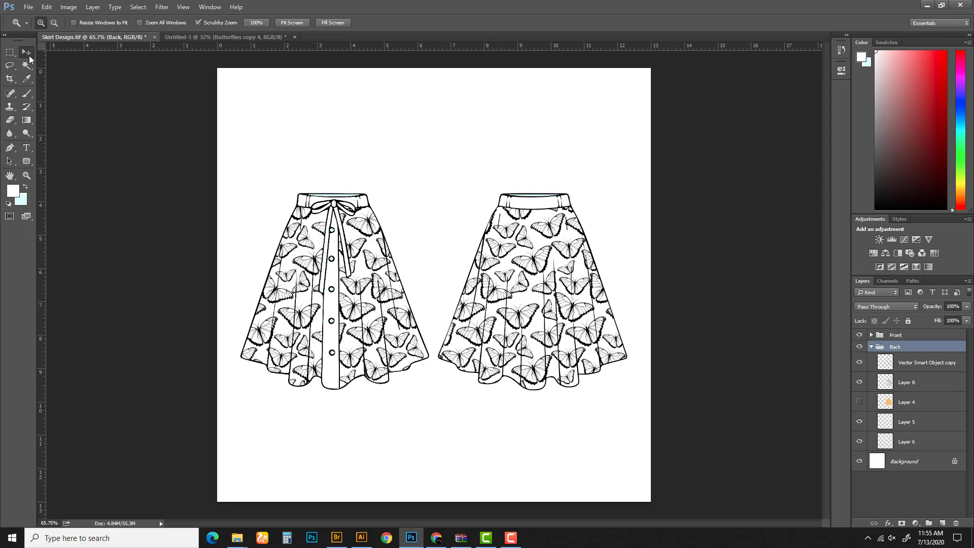
pyautogui.click(515, 541)
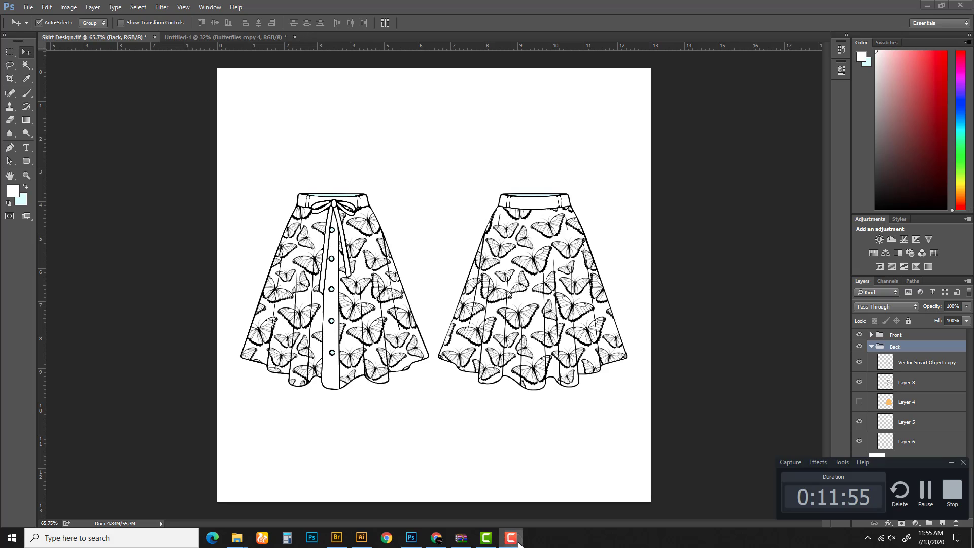
pyautogui.click(920, 495)
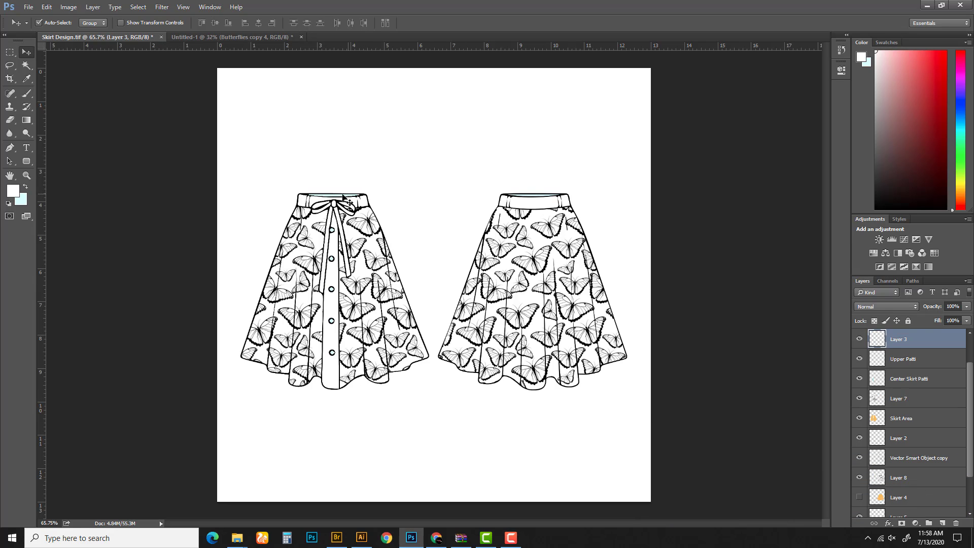
# Delete the pale blue fill layers behind the front waistband, the back waistband and the front buttons
pyautogui.moveTo(337, 195); pyautogui.dragTo(358, 184)
pyautogui.press('Delete')
pyautogui.moveTo(533, 199); pyautogui.dragTo(534, 188)
pyautogui.press('Delete')
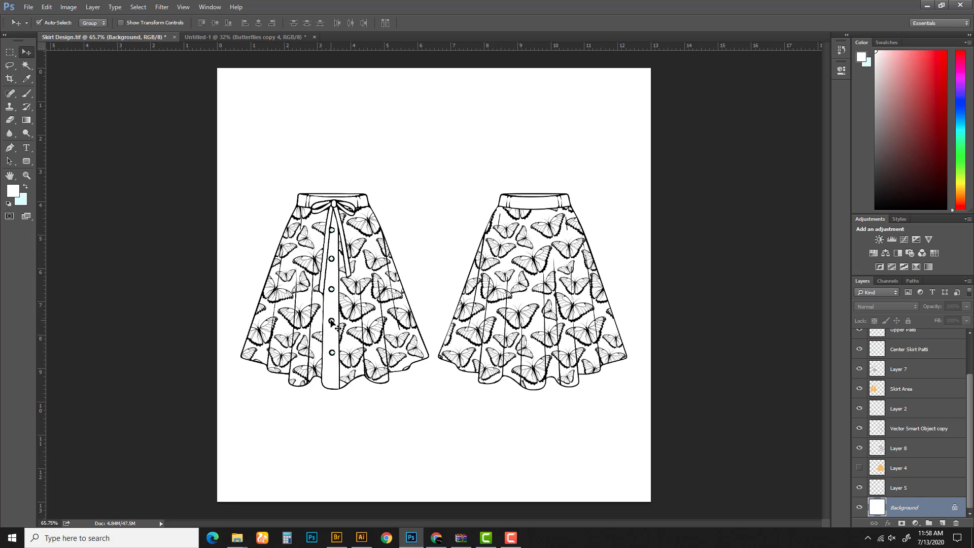
pyautogui.moveTo(330, 327); pyautogui.dragTo(393, 333)
pyautogui.press('Delete')
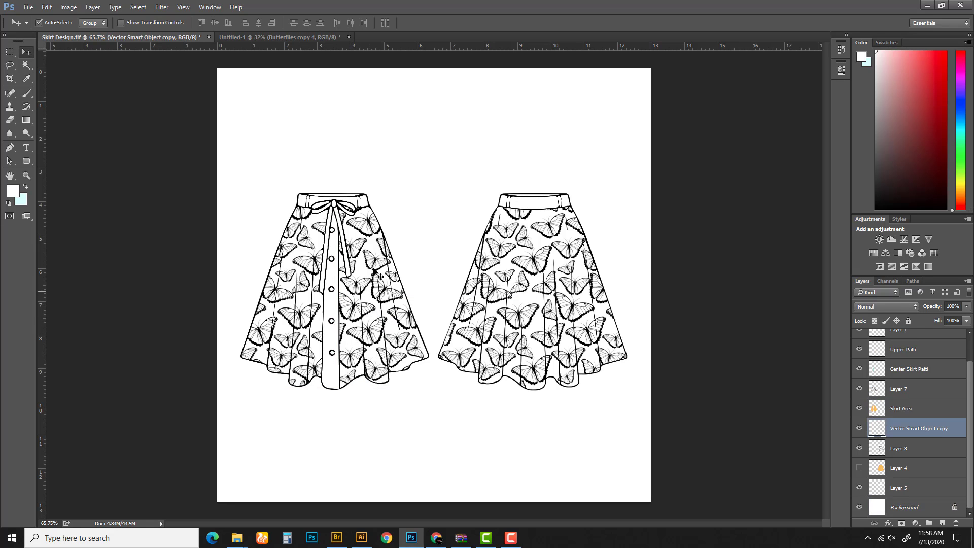
# Add the text "Skirt Back" in Arial Regular 36 pt above the front skirt
pyautogui.press('z')
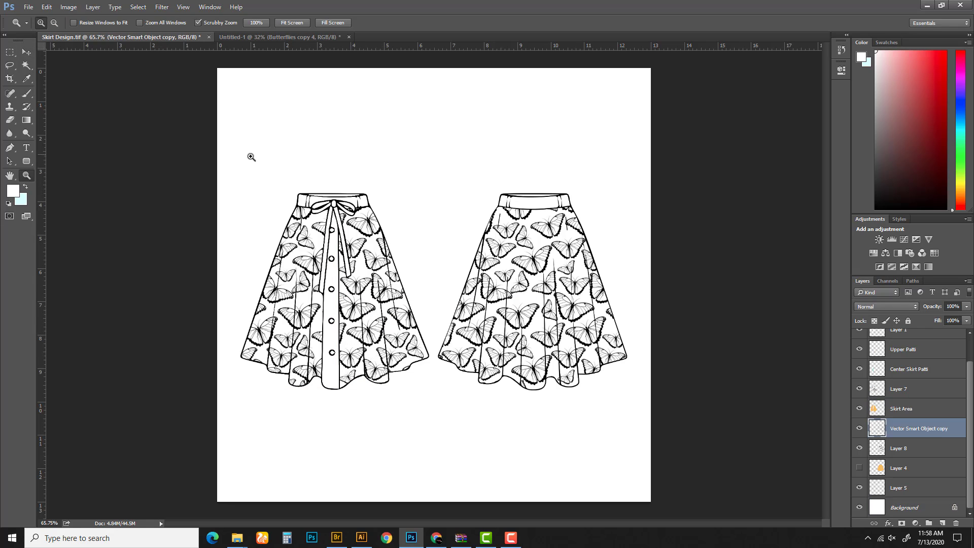
pyautogui.click(27, 148)
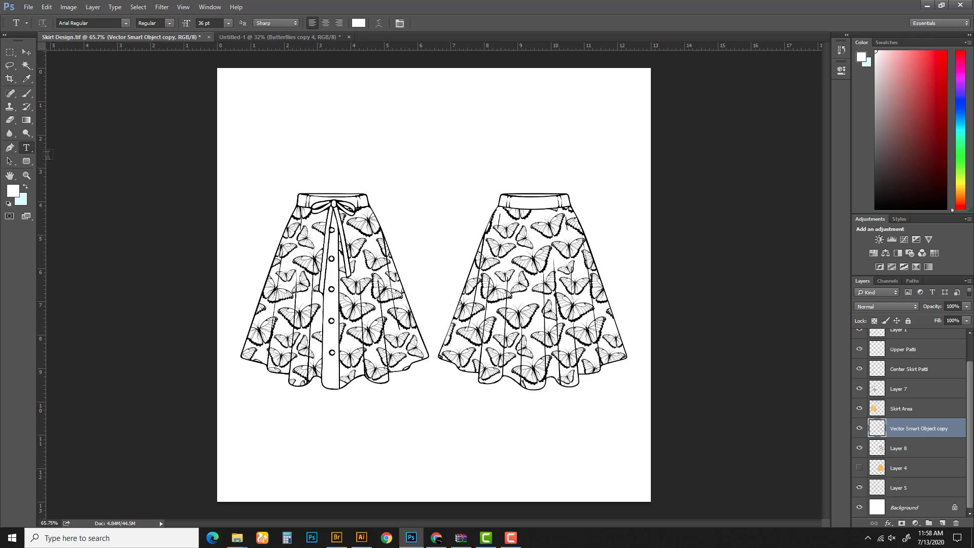
pyautogui.click(301, 165)
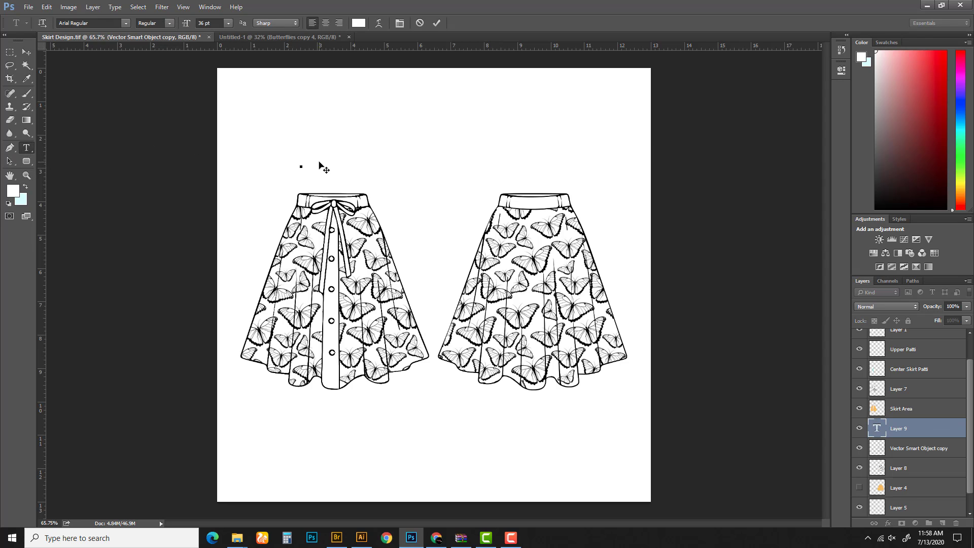
pyautogui.write('Sk')
# Change the colour of the whole Skirt Back text to black and commit the text
pyautogui.hotkey('ctrl', 'a')
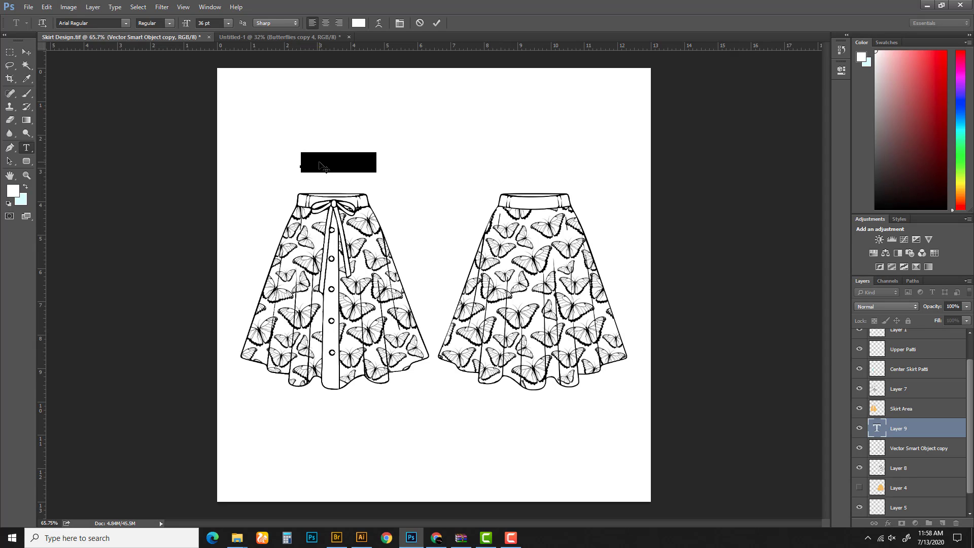
pyautogui.click(14, 196)
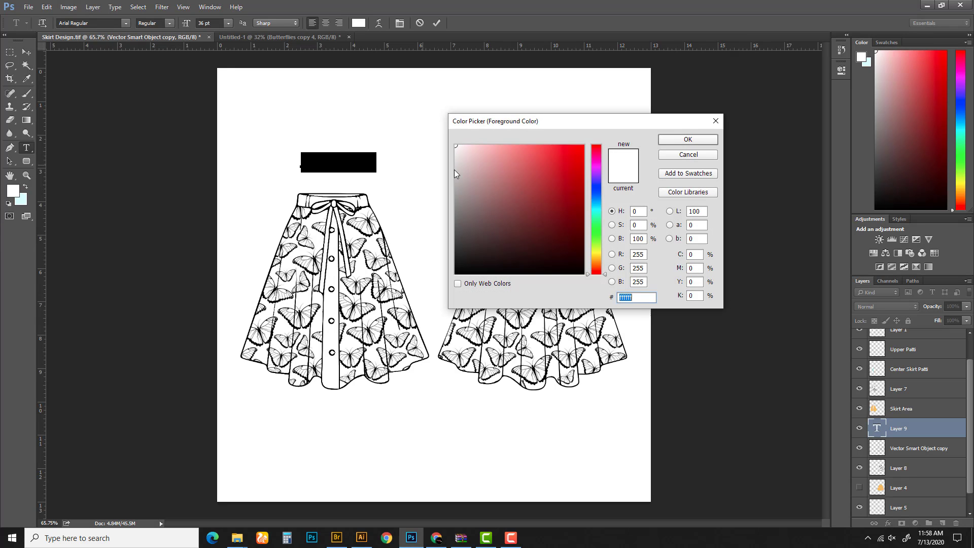
pyautogui.click(413, 298)
pyautogui.click(689, 138)
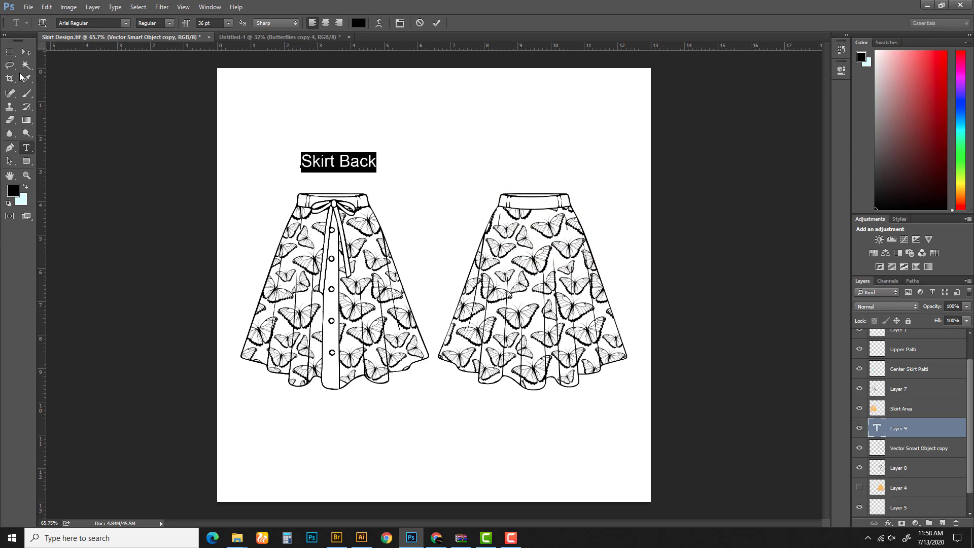
pyautogui.click(27, 52)
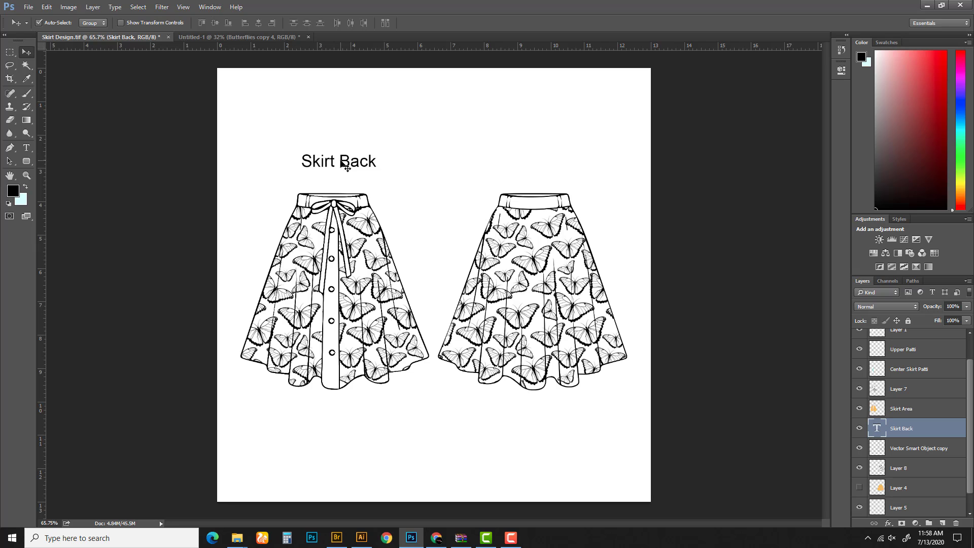
# Place a Skirt Back label centred above each skirt and change the one above the front skirt to "Skirt Front"
pyautogui.moveTo(343, 163); pyautogui.dragTo(538, 176)
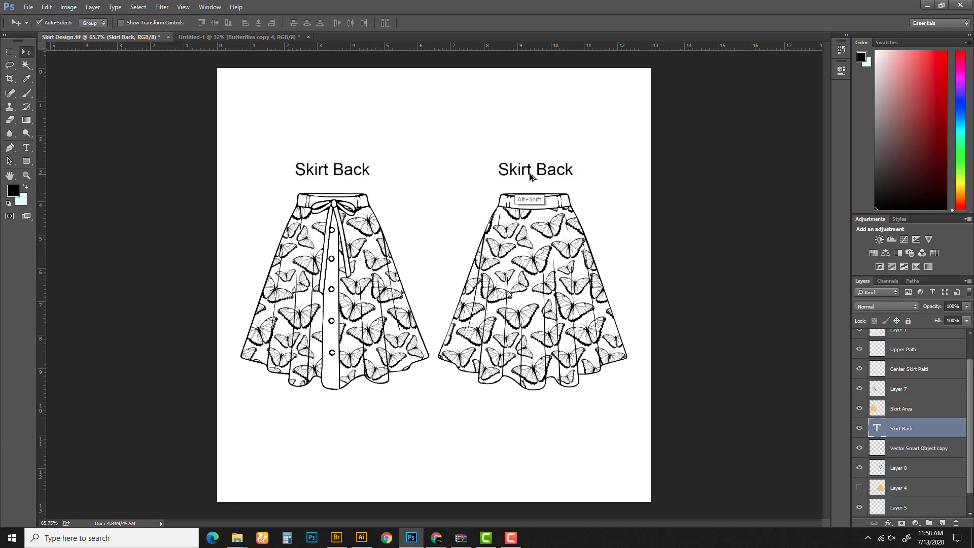
pyautogui.click(26, 147)
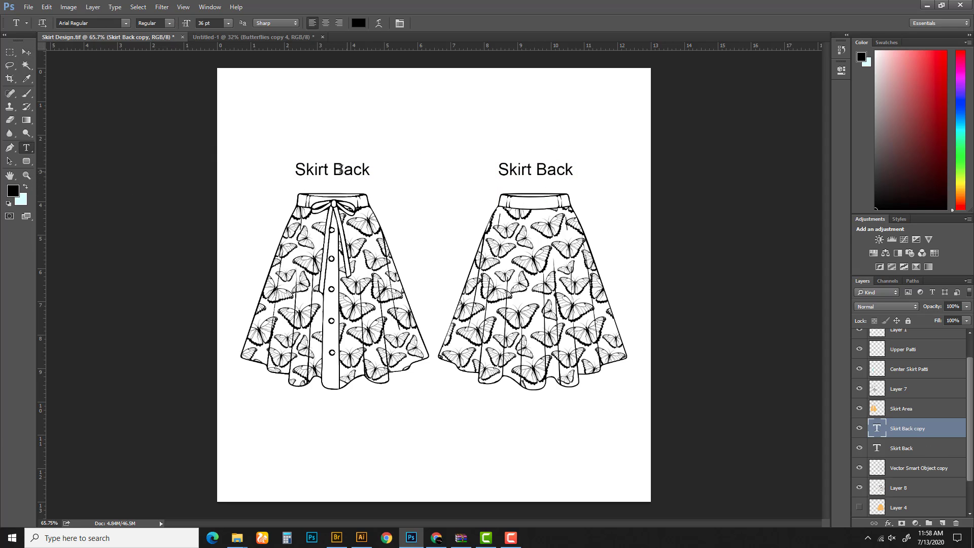
pyautogui.moveTo(336, 170); pyautogui.dragTo(369, 170)
pyautogui.write('F')
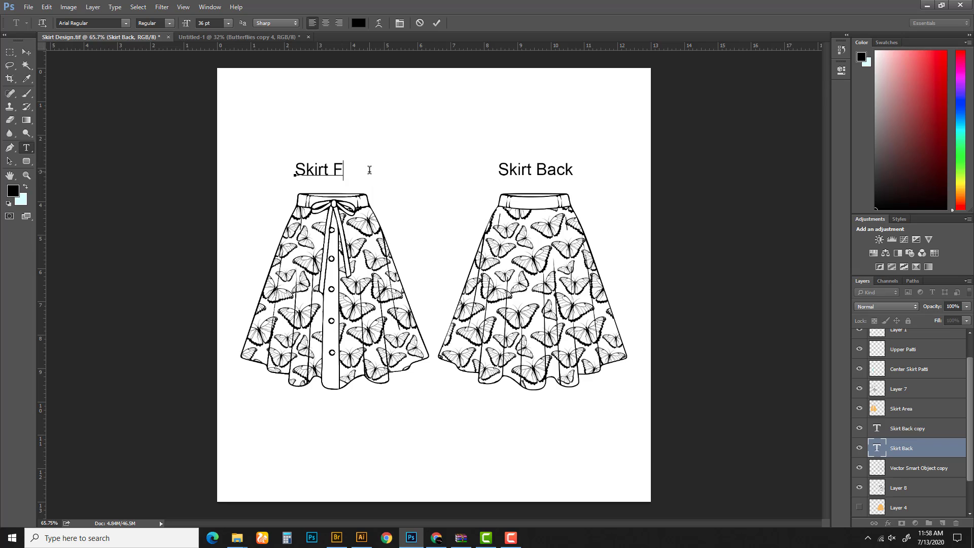
pyautogui.write('ront')
pyautogui.click(27, 52)
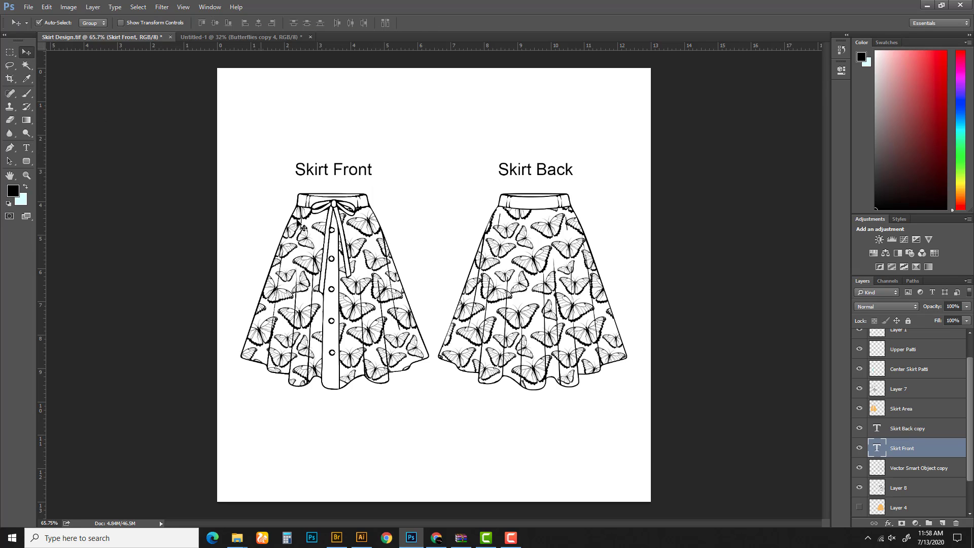
pyautogui.press('z')
pyautogui.moveTo(406, 256); pyautogui.dragTo(405, 261)
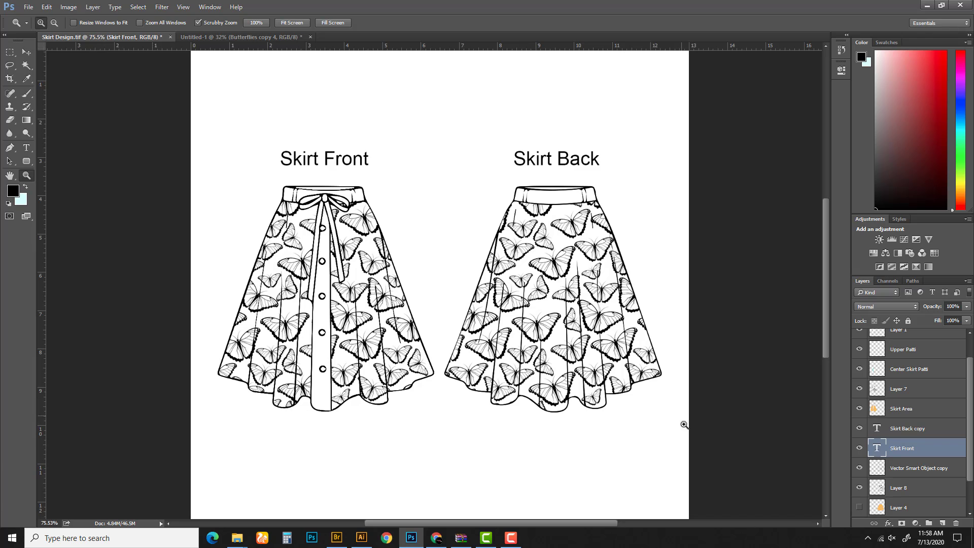
pyautogui.click(511, 537)
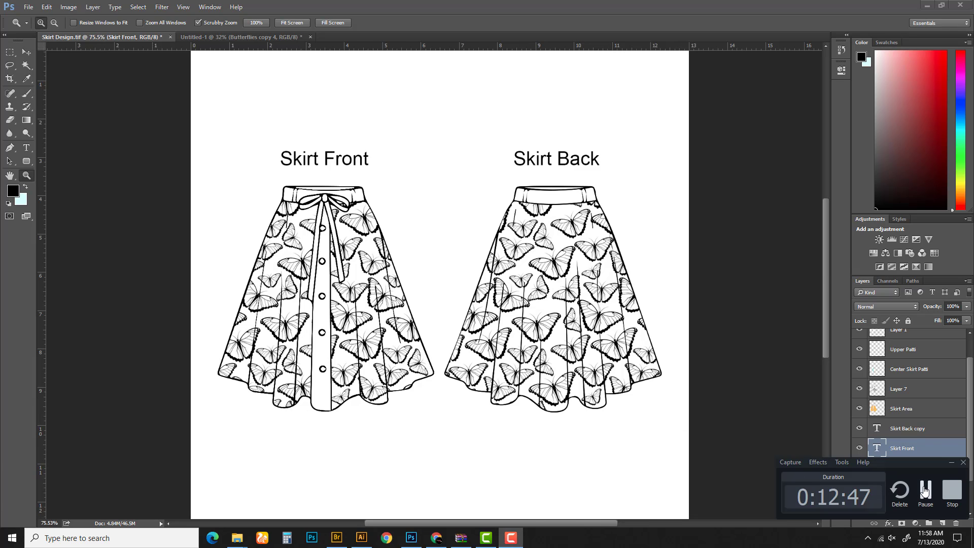